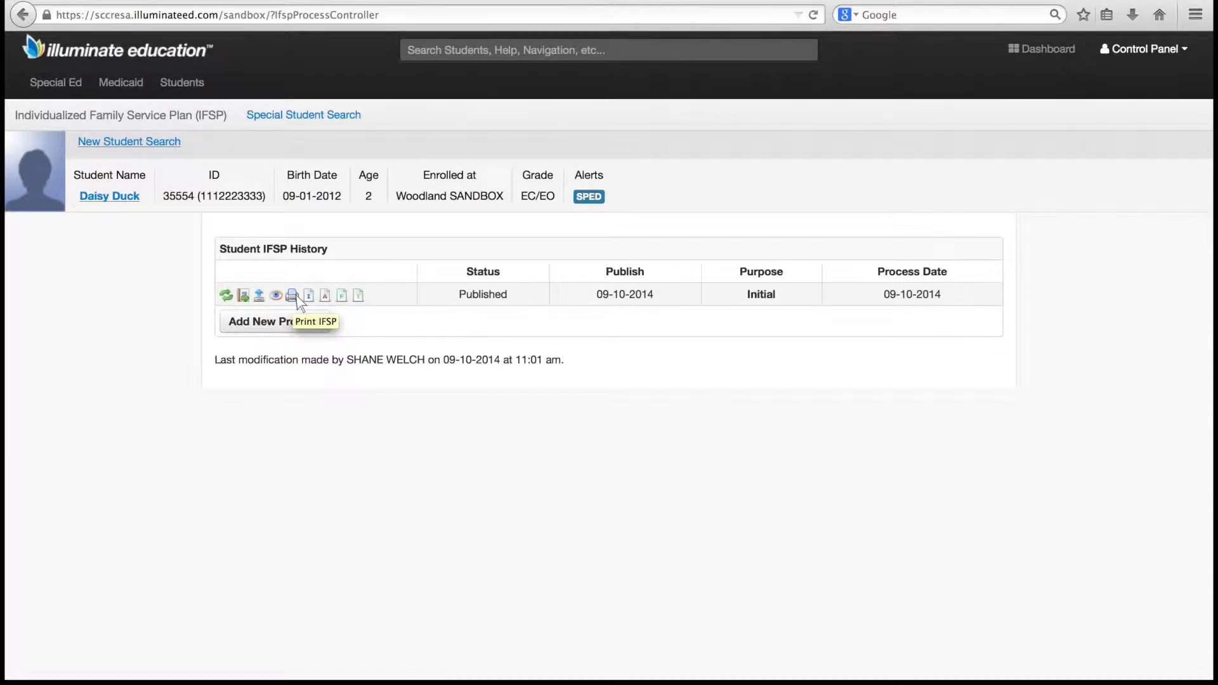
- Start a rollover of the Published Initial IFSP from the Student IFSP History table
{"action": "left_click", "coordinate": [227, 297]}
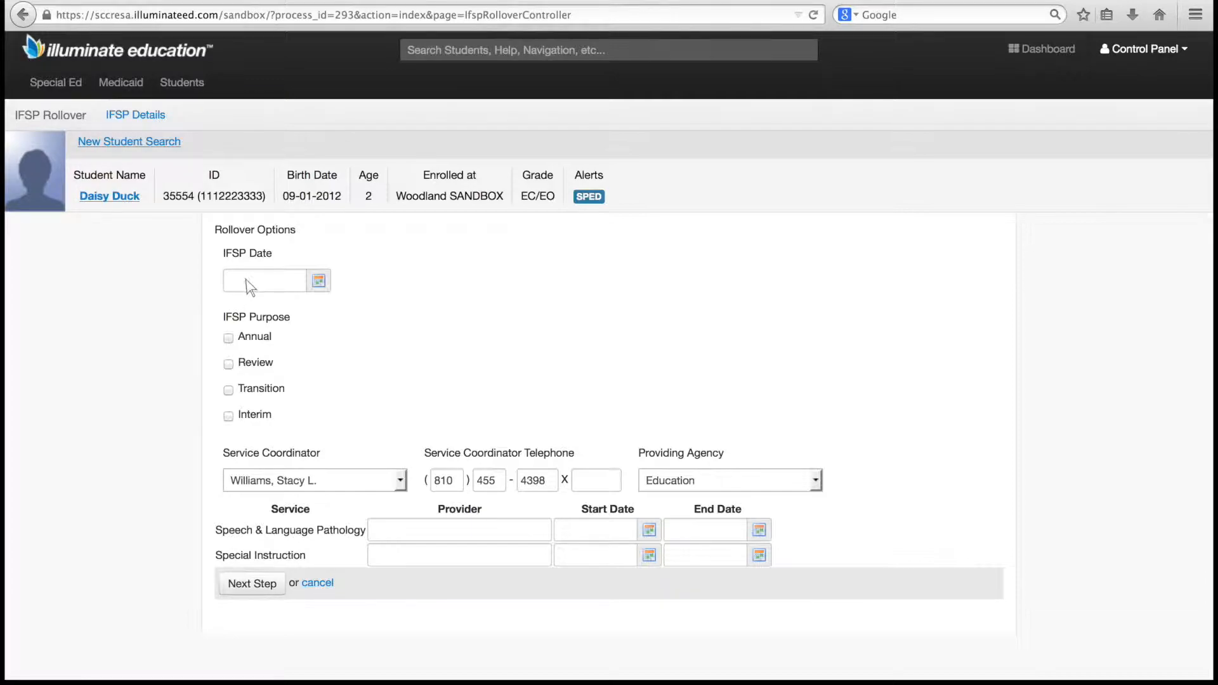
- Set the IFSP date to 09/10/2014 and mark Review and Transition as purposes
{"action": "left_click", "coordinate": [247, 283]}
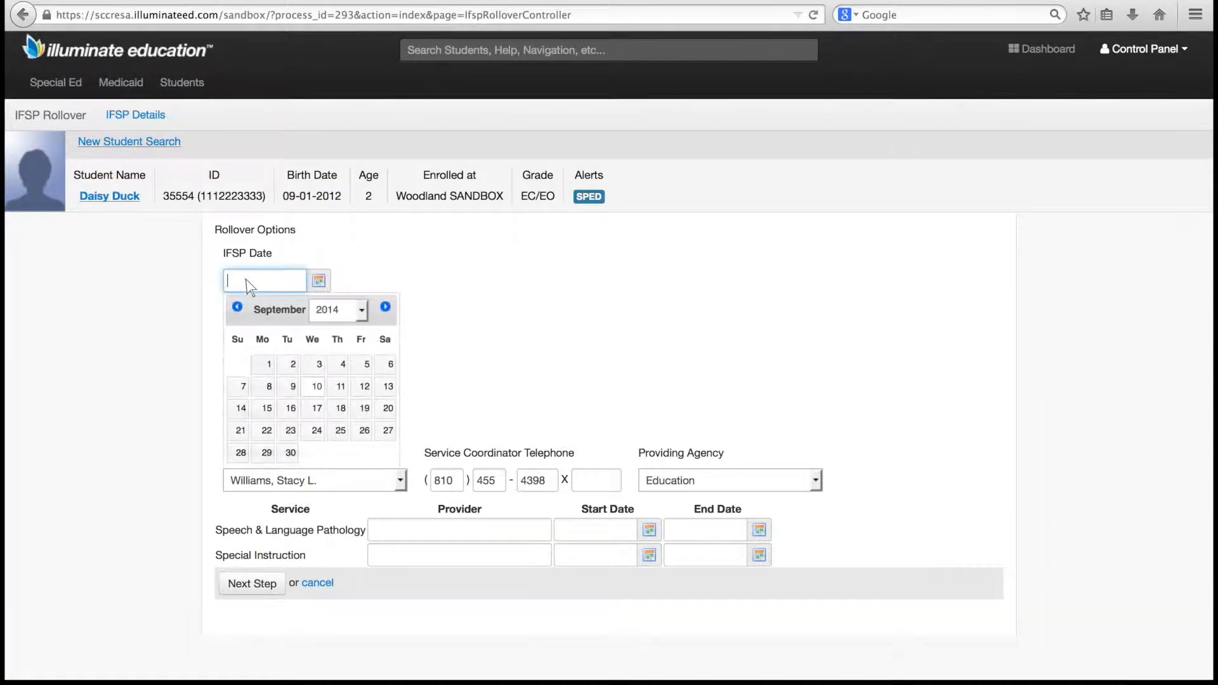
{"action": "left_click", "coordinate": [314, 389]}
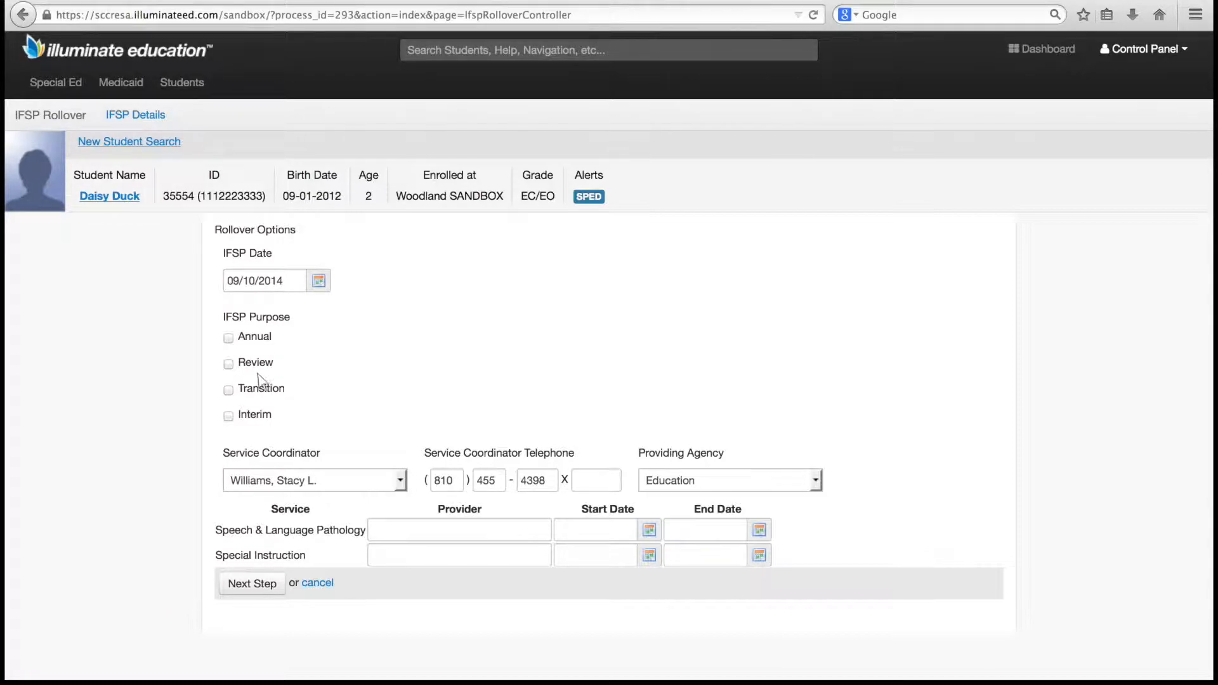
{"action": "left_click", "coordinate": [230, 365]}
{"action": "left_click", "coordinate": [229, 391]}
- Assign the service coordinator as provider for both Speech Pathology and Special Instruction
{"action": "left_click", "coordinate": [389, 531]}
{"action": "type", "text": "Stac"}
{"action": "left_click", "coordinate": [406, 552]}
{"action": "left_click", "coordinate": [408, 557]}
{"action": "type", "text": "Stac"}
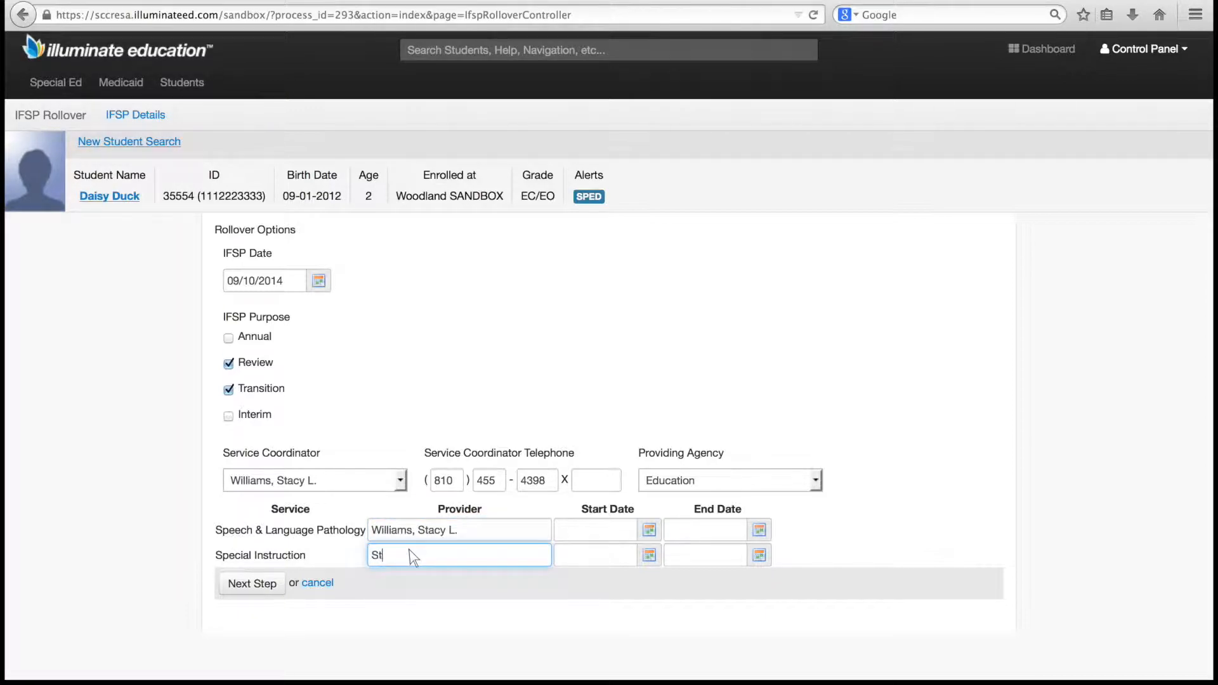
{"action": "left_click", "coordinate": [408, 578]}
- Date the speech pathology service from 09/10/2014 to 09/01/2015
{"action": "left_click", "coordinate": [597, 530]}
{"action": "left_click", "coordinate": [647, 636]}
{"action": "left_click", "coordinate": [703, 531]}
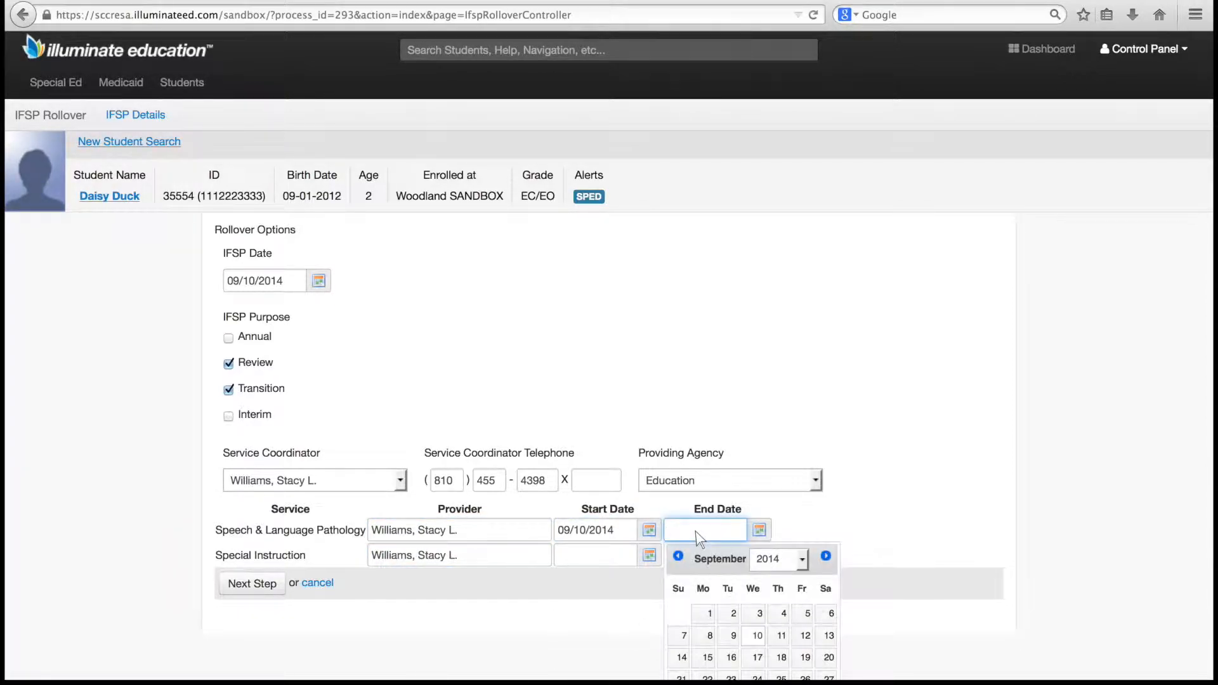
{"action": "left_click", "coordinate": [803, 559]}
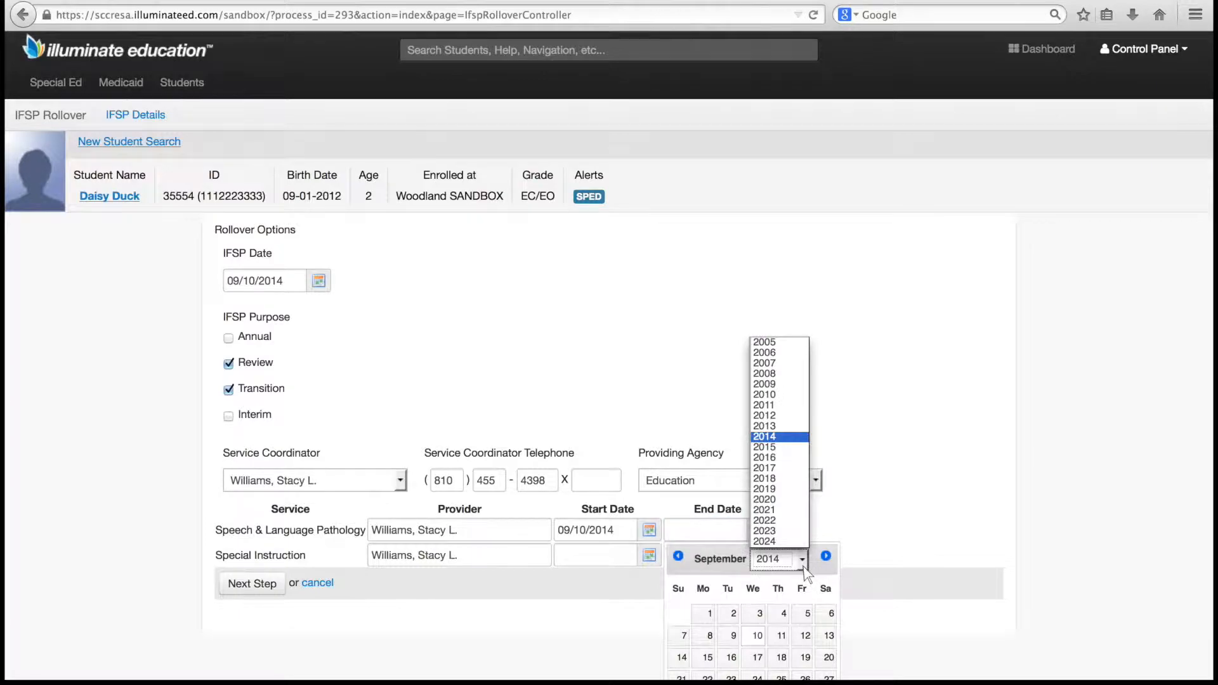
{"action": "left_click", "coordinate": [793, 447]}
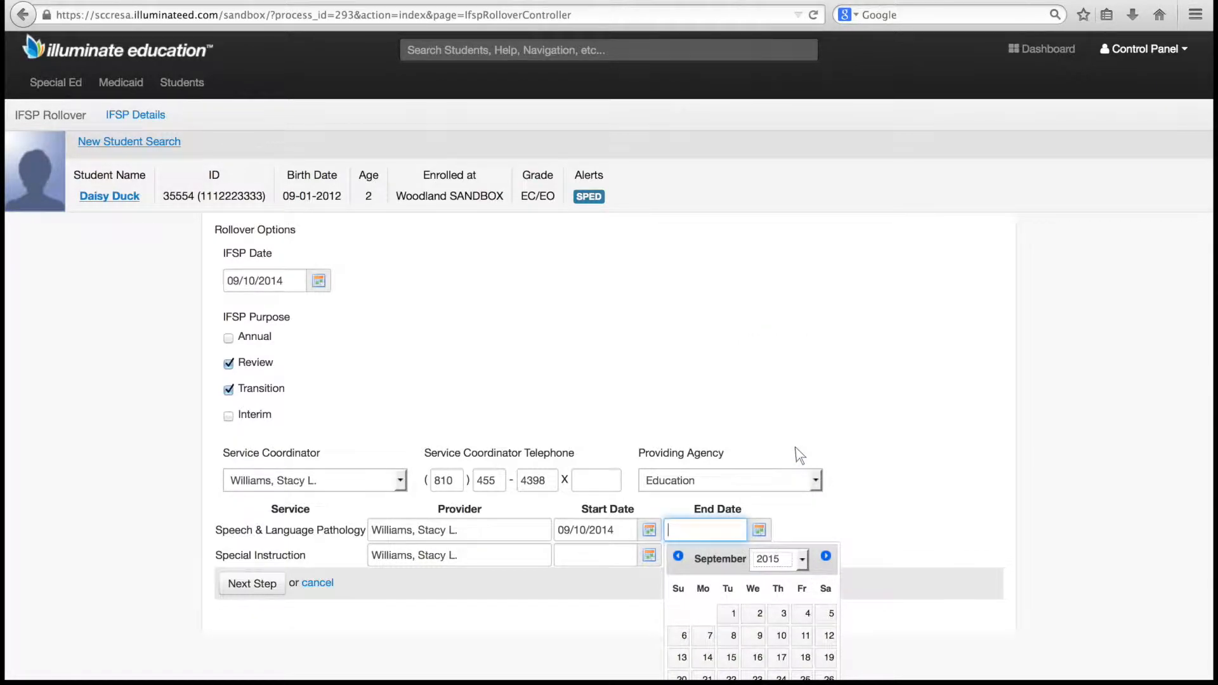
{"action": "left_click", "coordinate": [728, 616]}
- Date the Special Instruction service from 09/10/2014 to 09/01/2015
{"action": "left_click", "coordinate": [609, 556]}
{"action": "left_click", "coordinate": [643, 463]}
{"action": "left_click", "coordinate": [686, 556]}
{"action": "left_click", "coordinate": [802, 384]}
{"action": "left_click", "coordinate": [793, 507]}
{"action": "left_click", "coordinate": [728, 437]}
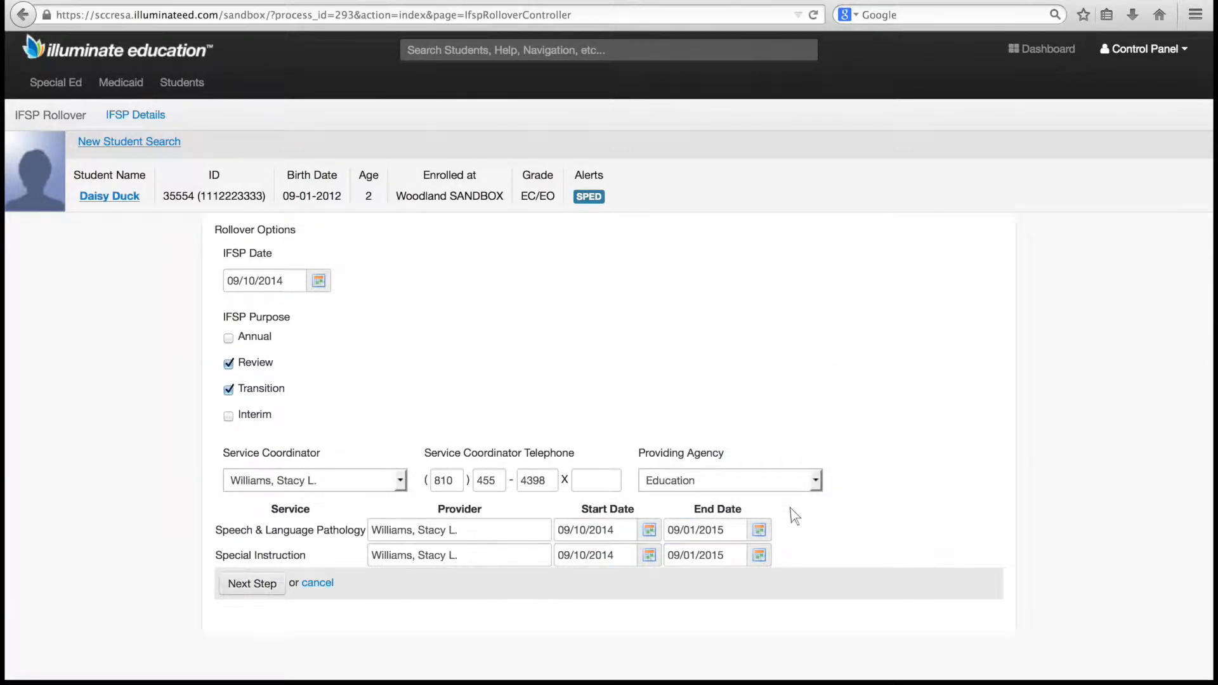
- Finish the rollover to create the open Review, Transition IFSP dated 09-10-2014
{"action": "left_click", "coordinate": [268, 592]}
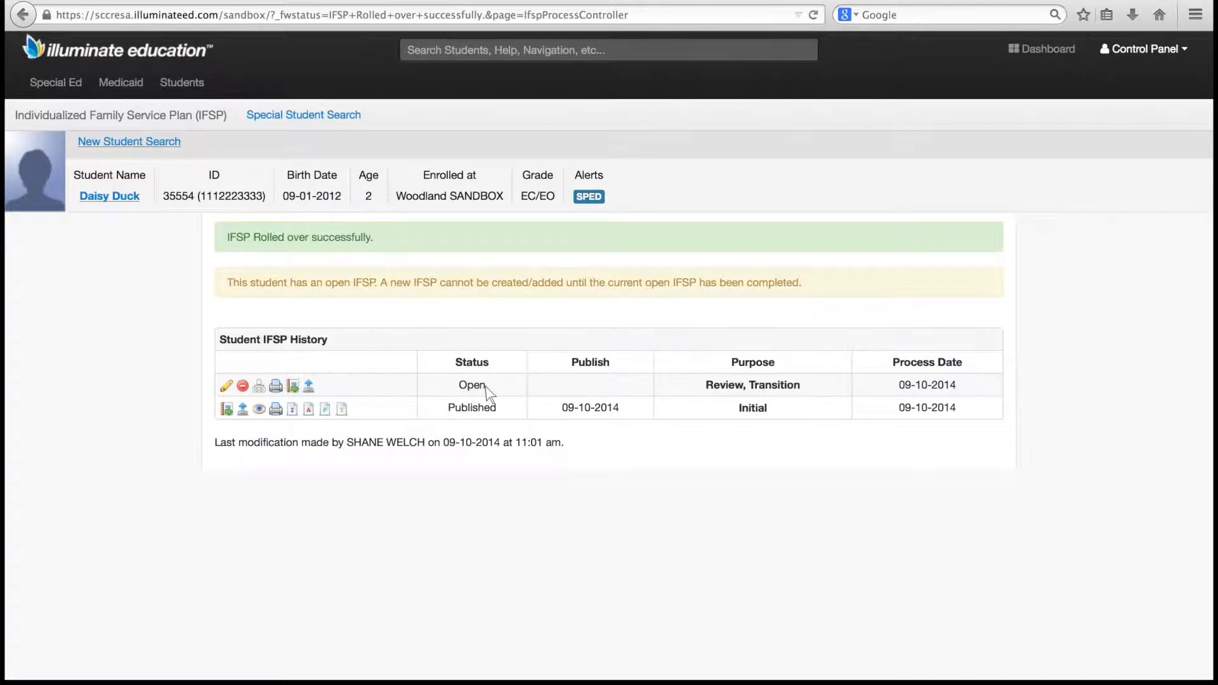
- Open the new IFSP for editing and enter the service coordinator's telephone number
{"action": "left_click", "coordinate": [232, 391]}
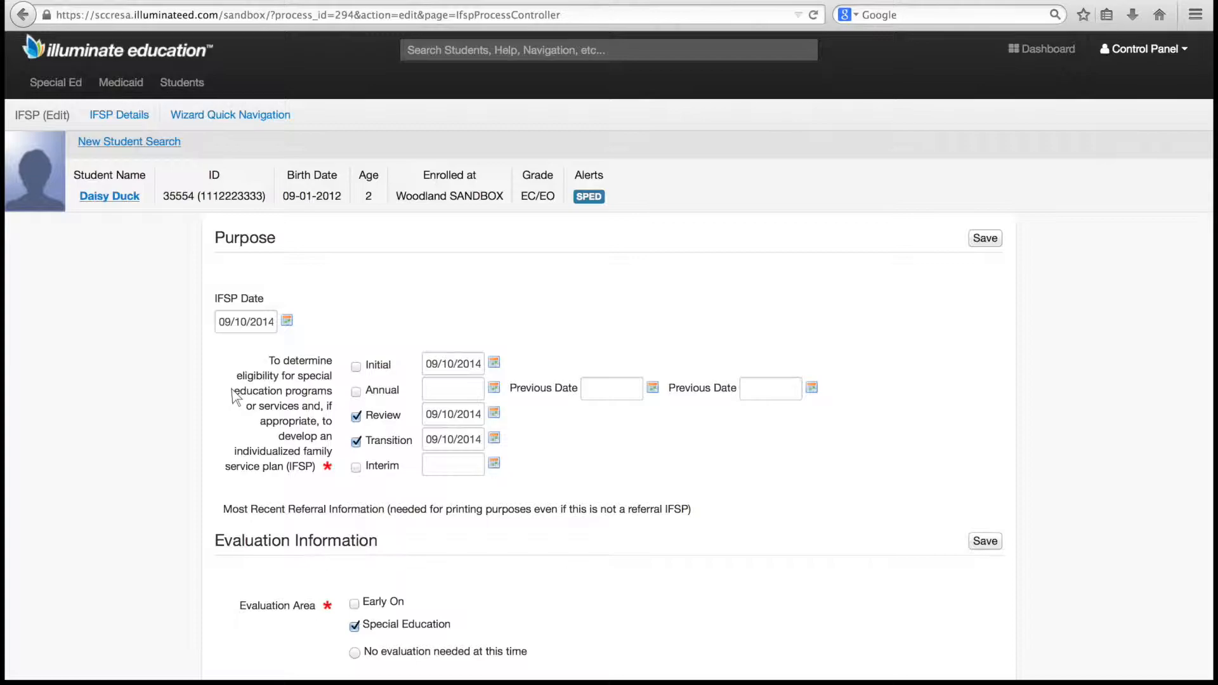
{"action": "scroll", "coordinate": [241, 403], "scroll_direction": "down", "scroll_amount": 5}
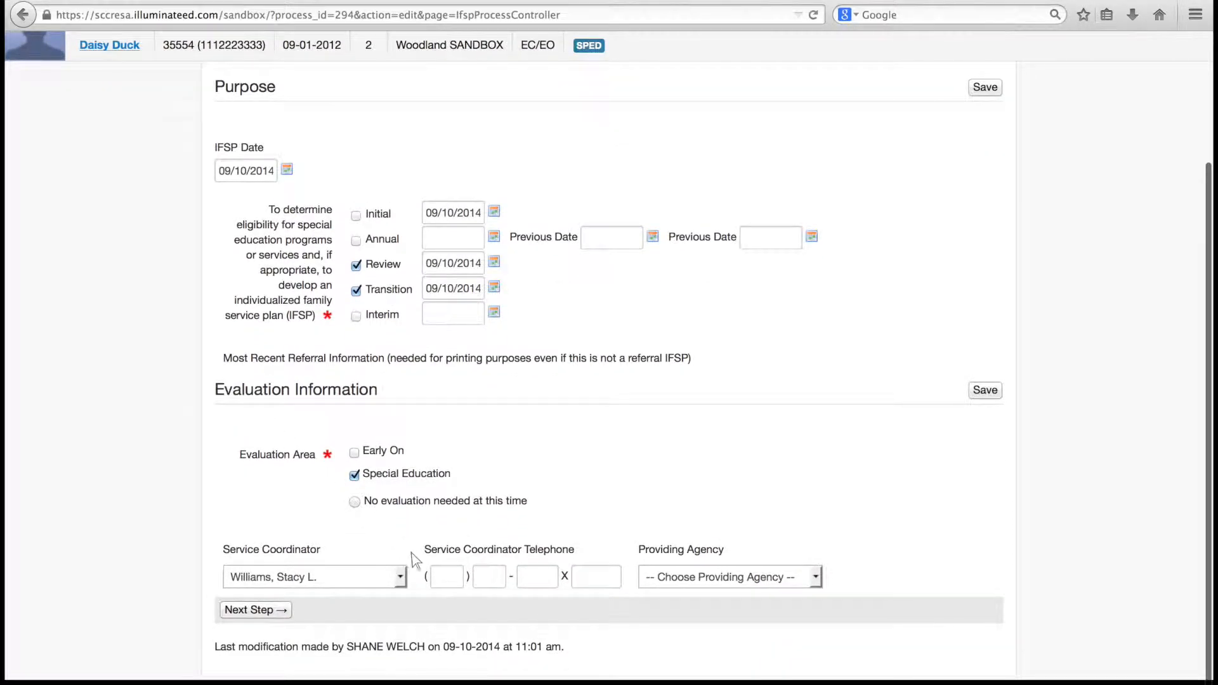
{"action": "left_click", "coordinate": [442, 579]}
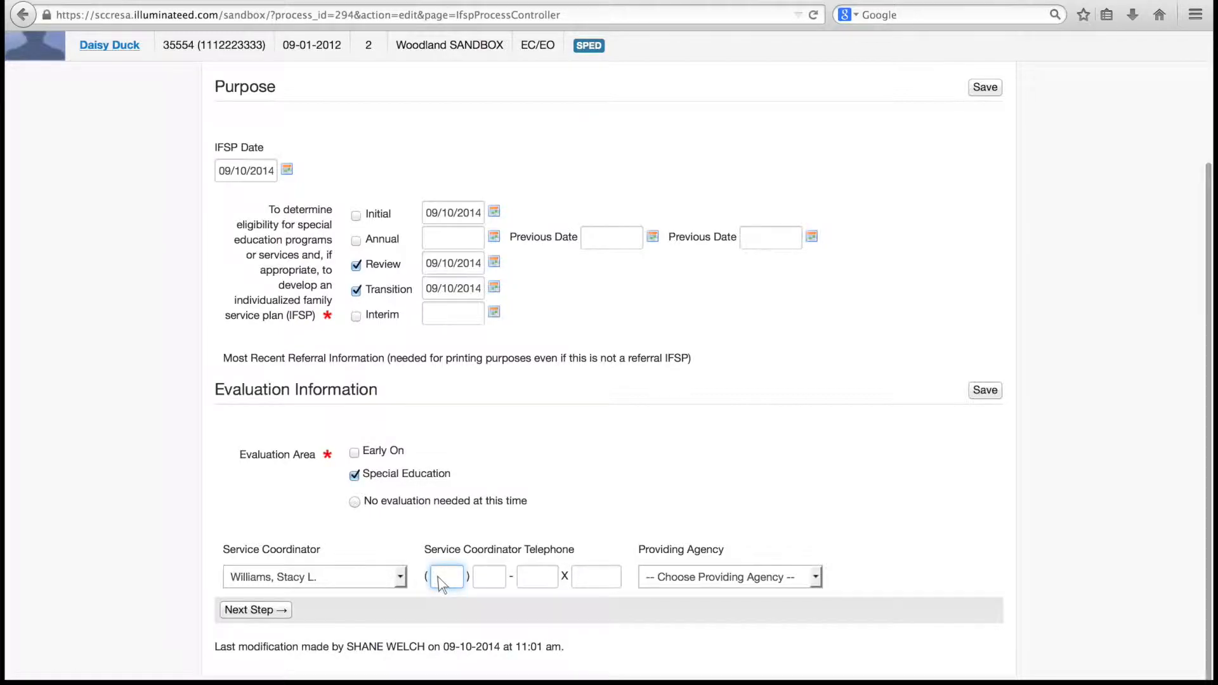
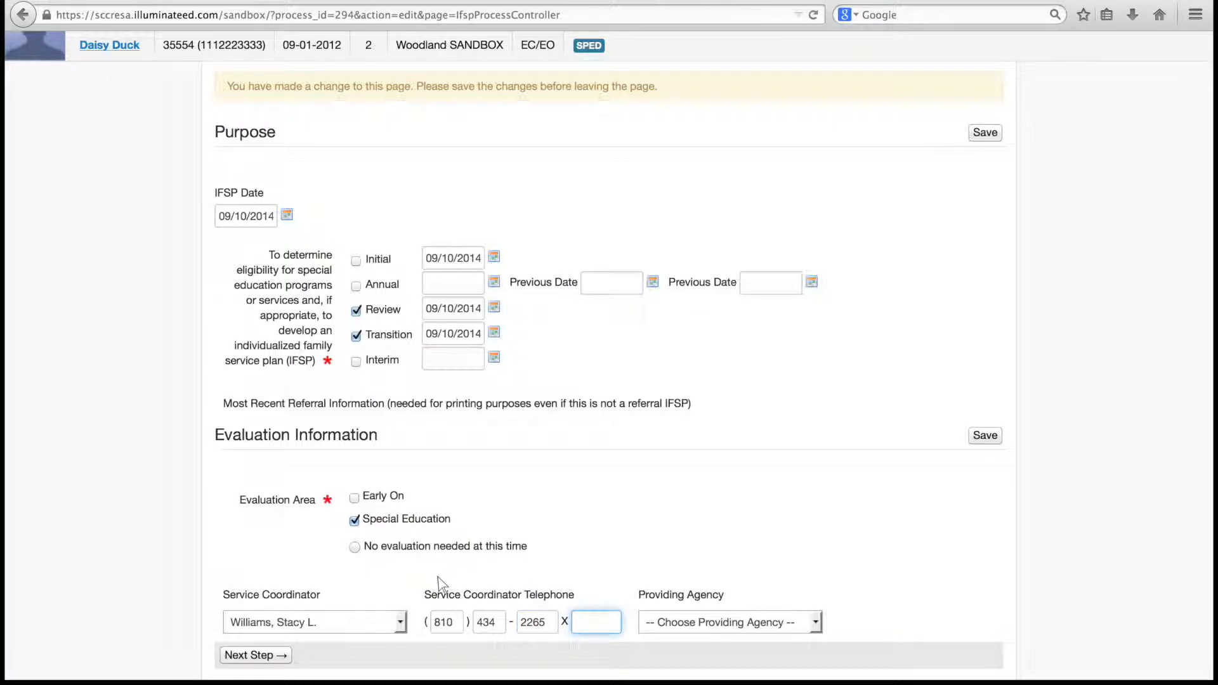
- Set the providing agency to Education and continue to the meeting step
{"action": "scroll", "coordinate": [437, 583], "scroll_direction": "down", "scroll_amount": 1}
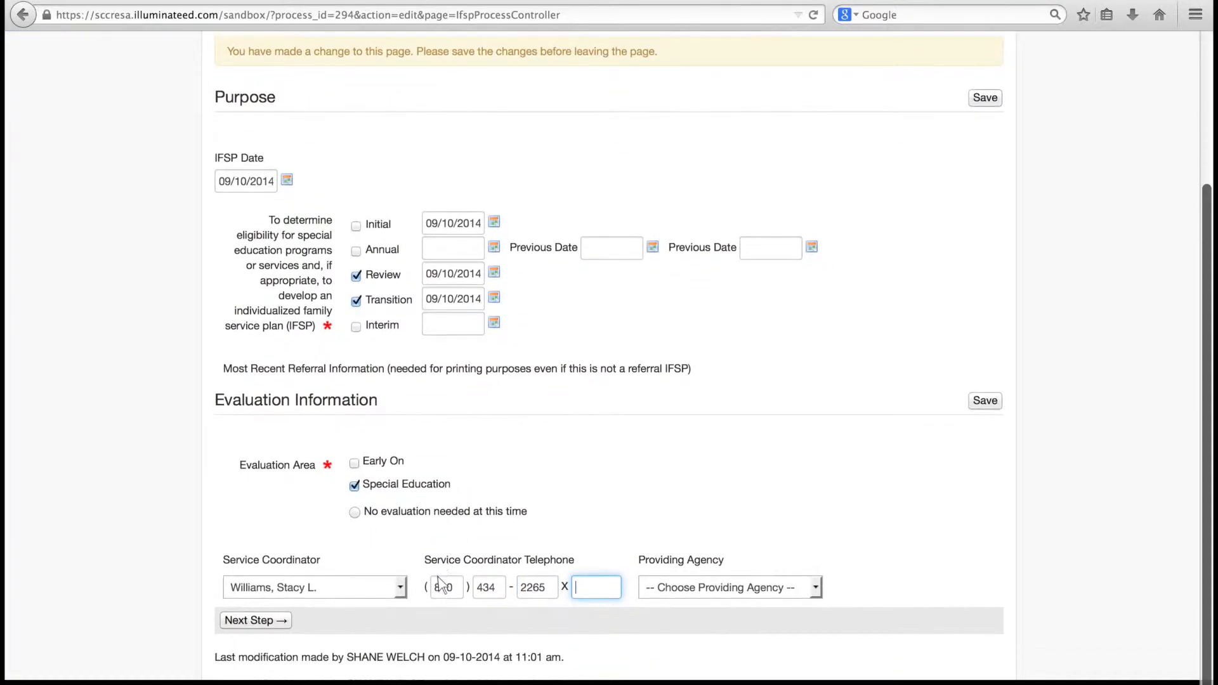
{"action": "left_click", "coordinate": [651, 597]}
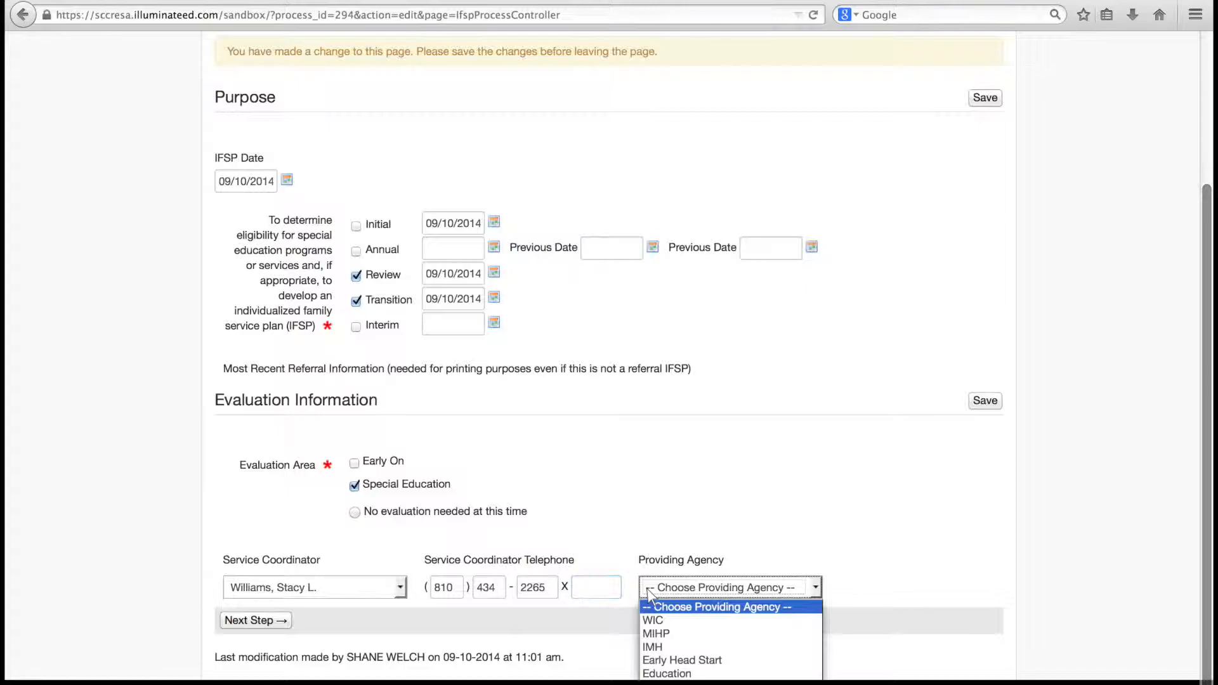
{"action": "left_click", "coordinate": [660, 674]}
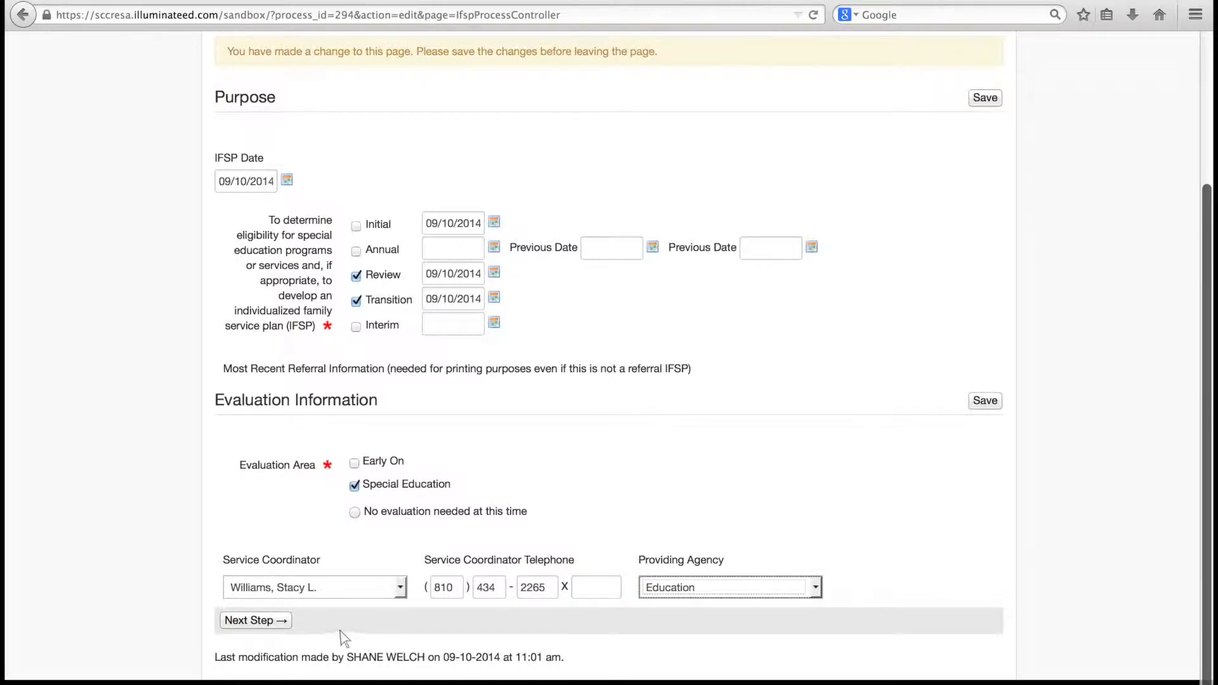
{"action": "left_click", "coordinate": [269, 622]}
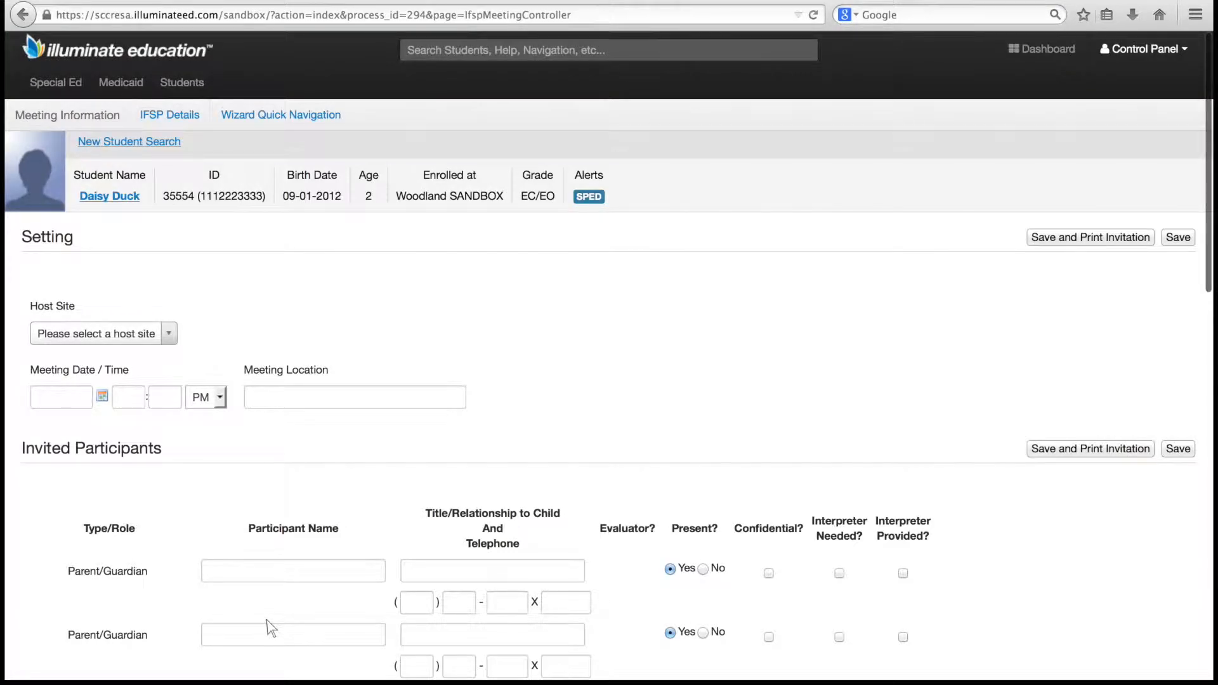
- Choose host site SCC RESA SANDBOX and meeting date 09/10/2014
{"action": "left_click", "coordinate": [136, 339]}
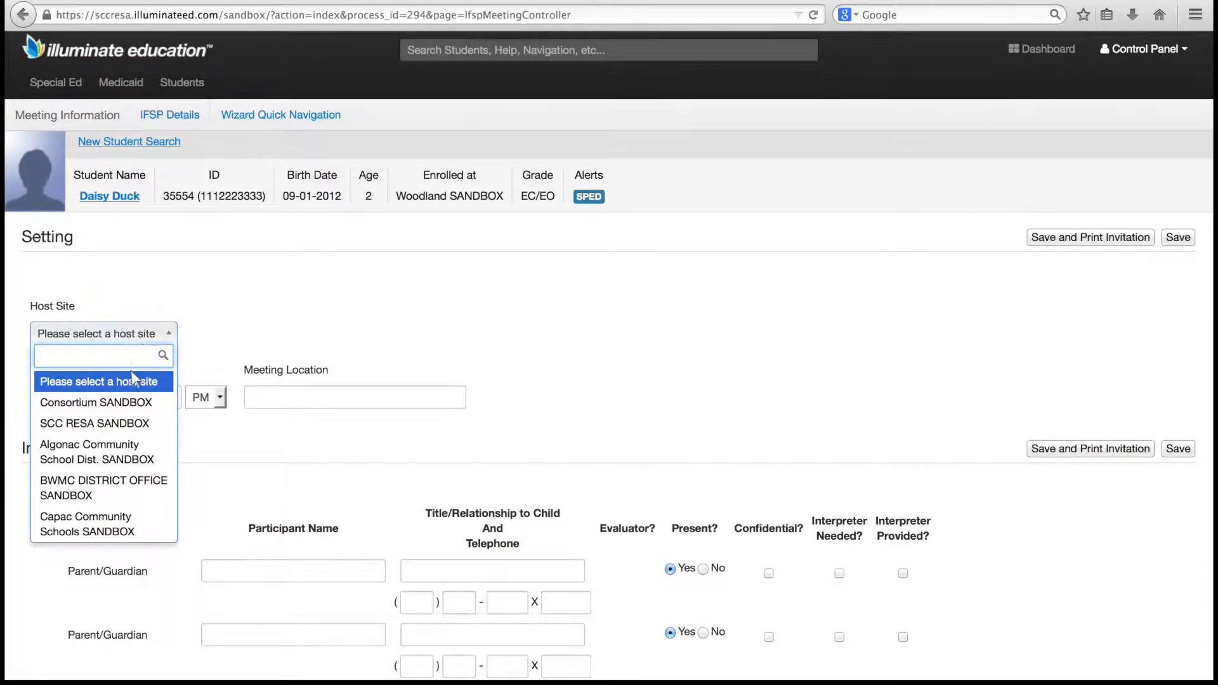
{"action": "left_click", "coordinate": [131, 424]}
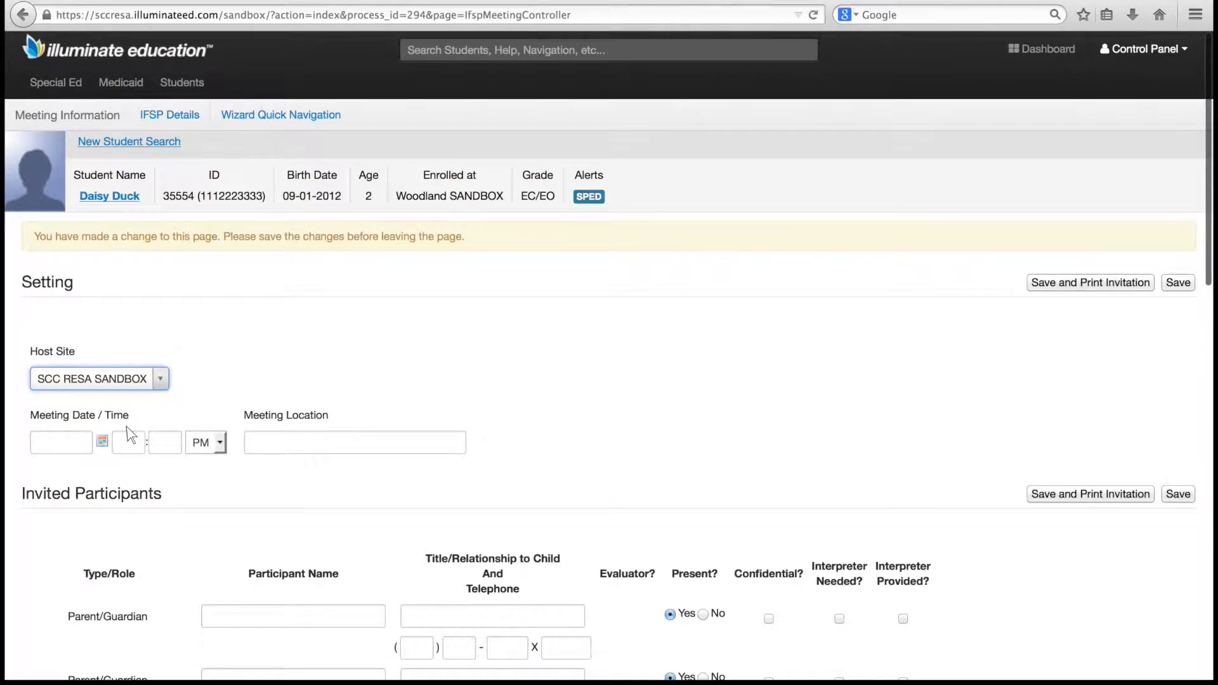
{"action": "left_click", "coordinate": [56, 443]}
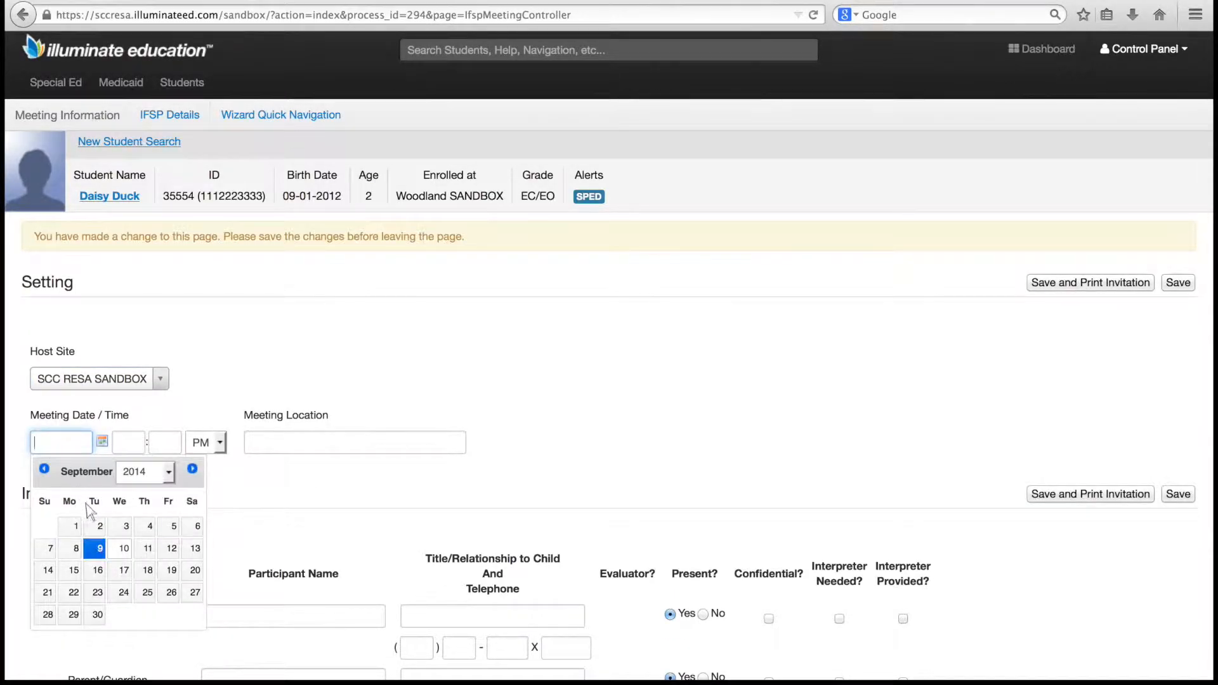
{"action": "left_click", "coordinate": [121, 549]}
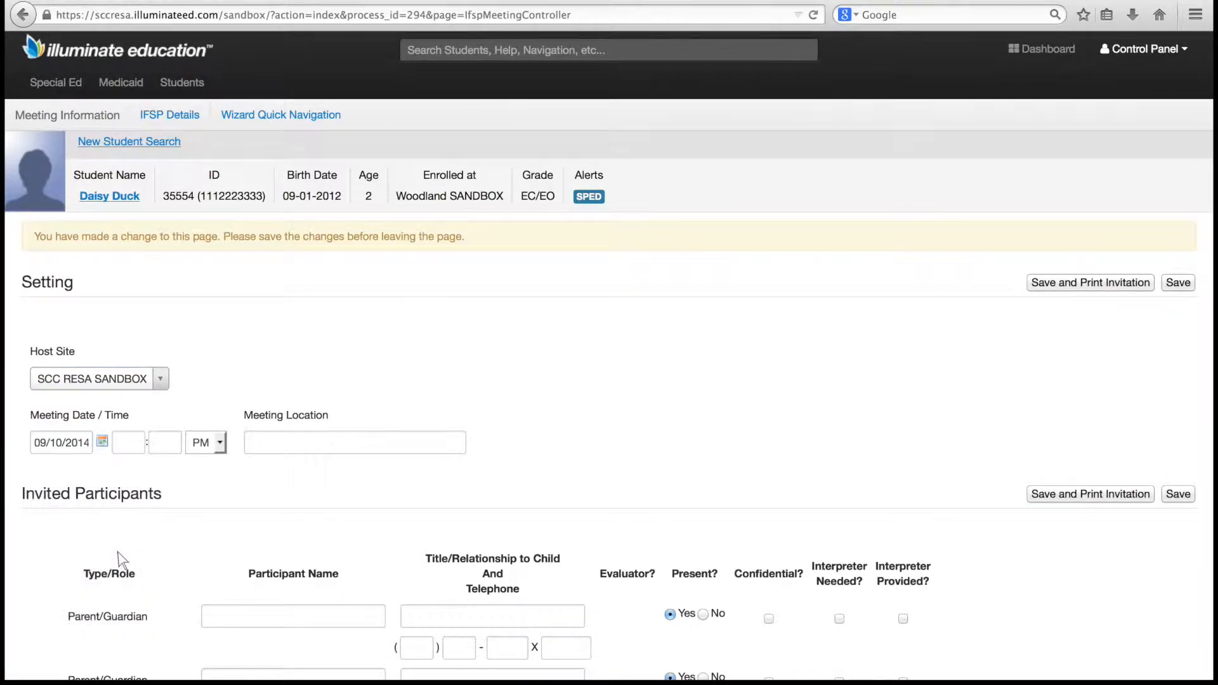
- Set the meeting time to 10:00 AM and the location to Woodland Dev. Center
{"action": "left_click", "coordinate": [126, 447]}
{"action": "type", "text": "10"}
{"action": "key", "text": "Tab"}
{"action": "type", "text": "00"}
{"action": "key", "text": "Tab"}
{"action": "left_click", "coordinate": [208, 448]}
{"action": "left_click", "coordinate": [200, 460]}
{"action": "left_click", "coordinate": [254, 447]}
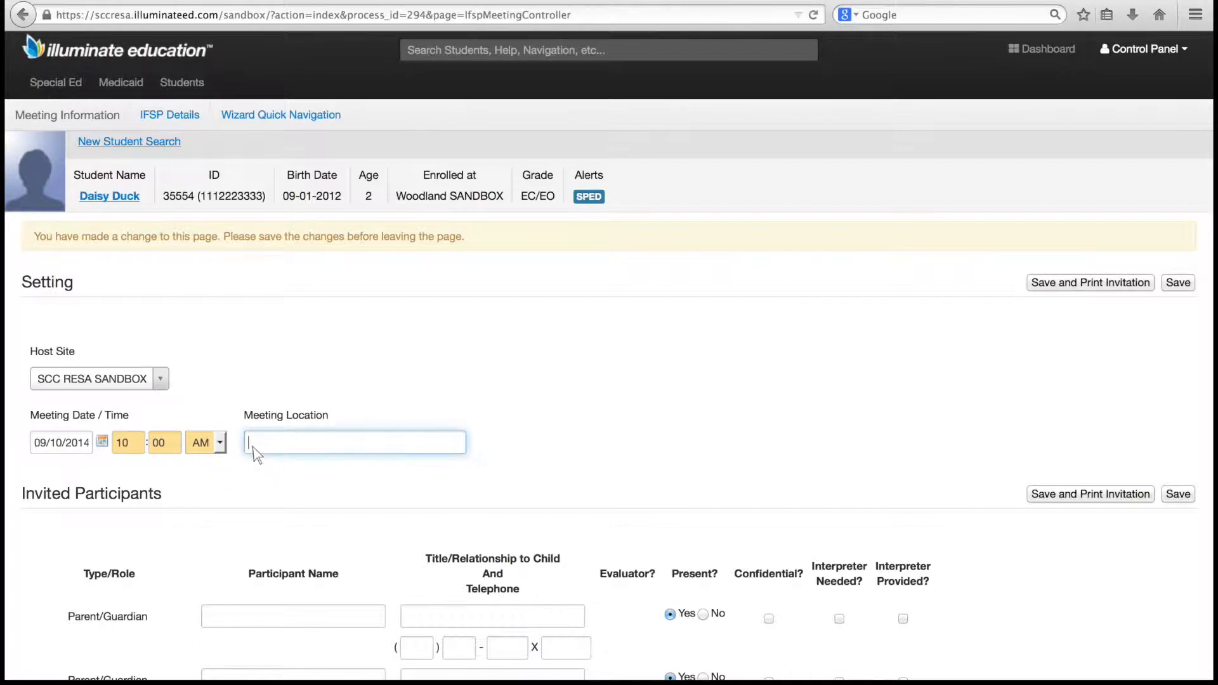
{"action": "type", "text": "Wood"}
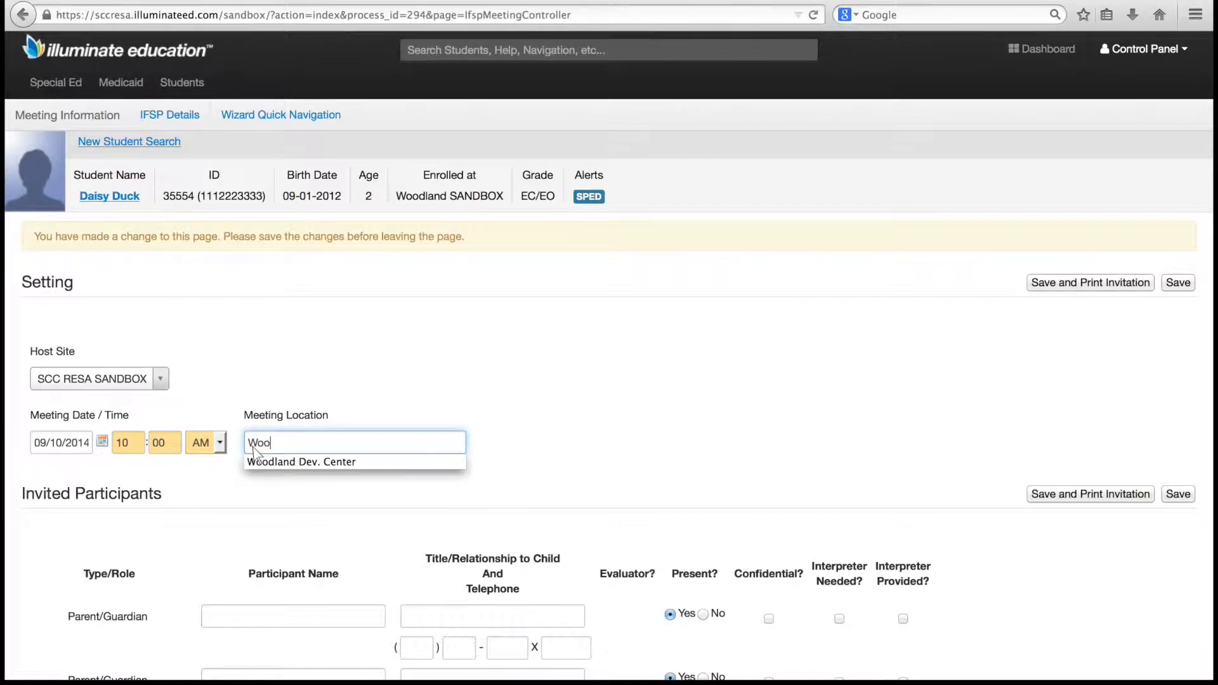
{"action": "left_click", "coordinate": [277, 463]}
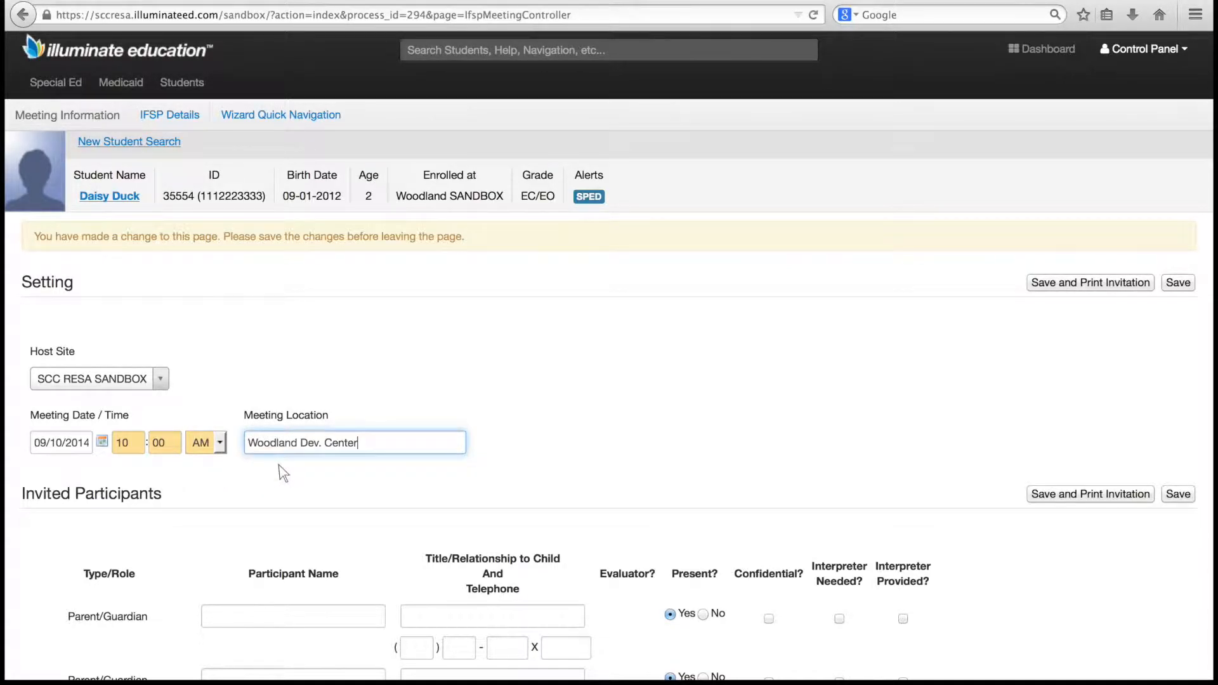
{"action": "scroll", "coordinate": [130, 260], "scroll_direction": "down", "scroll_amount": 10}
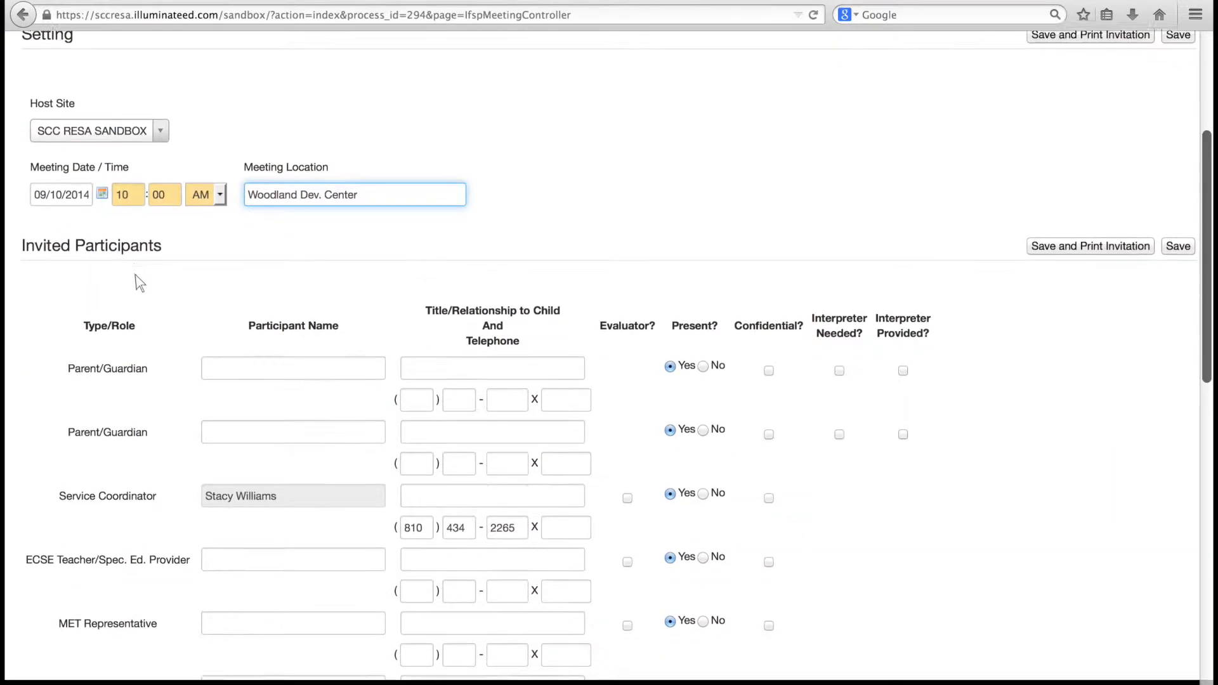
- Mark Yes for parent consent and Yes for child available under Other Information
{"action": "scroll", "coordinate": [152, 306], "scroll_direction": "down", "scroll_amount": 7}
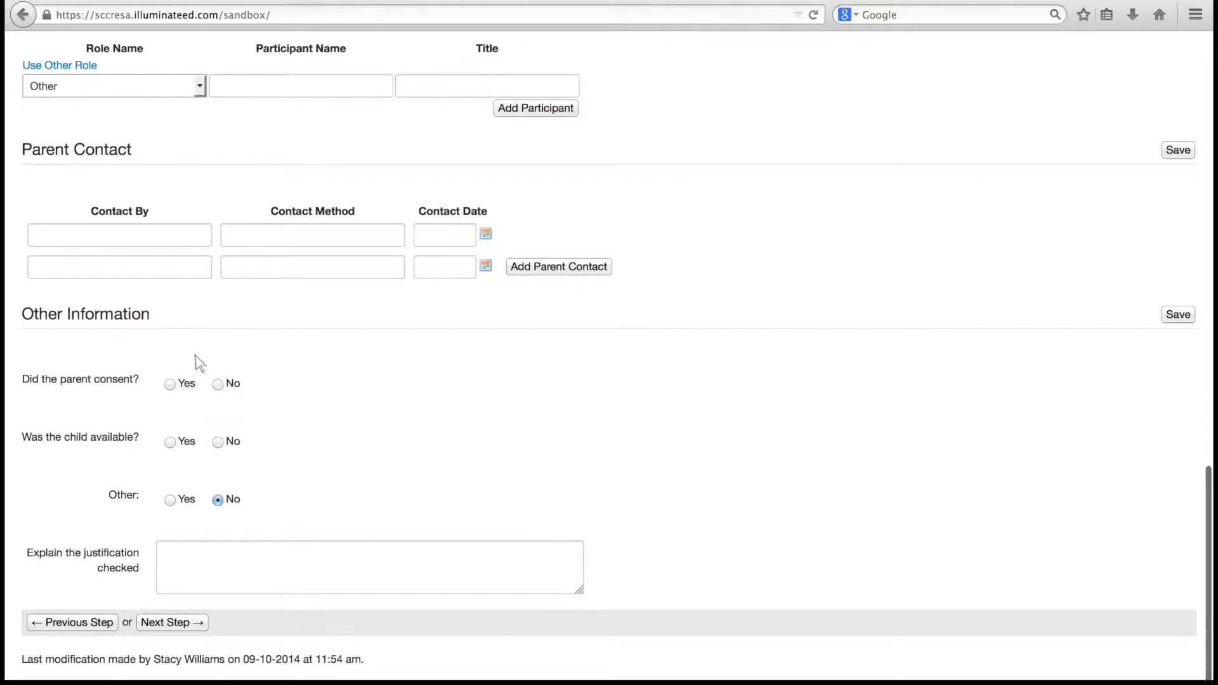
{"action": "left_click", "coordinate": [170, 384]}
{"action": "scroll", "coordinate": [176, 393], "scroll_direction": "up", "scroll_amount": 1}
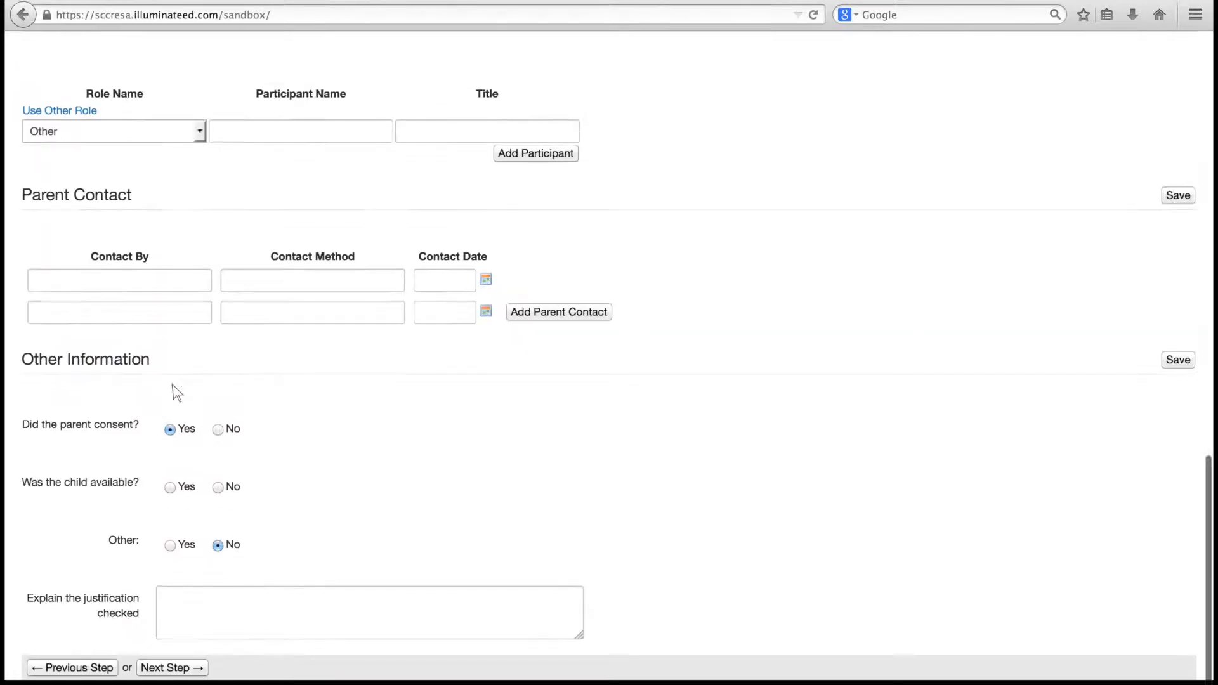
{"action": "left_click", "coordinate": [172, 488]}
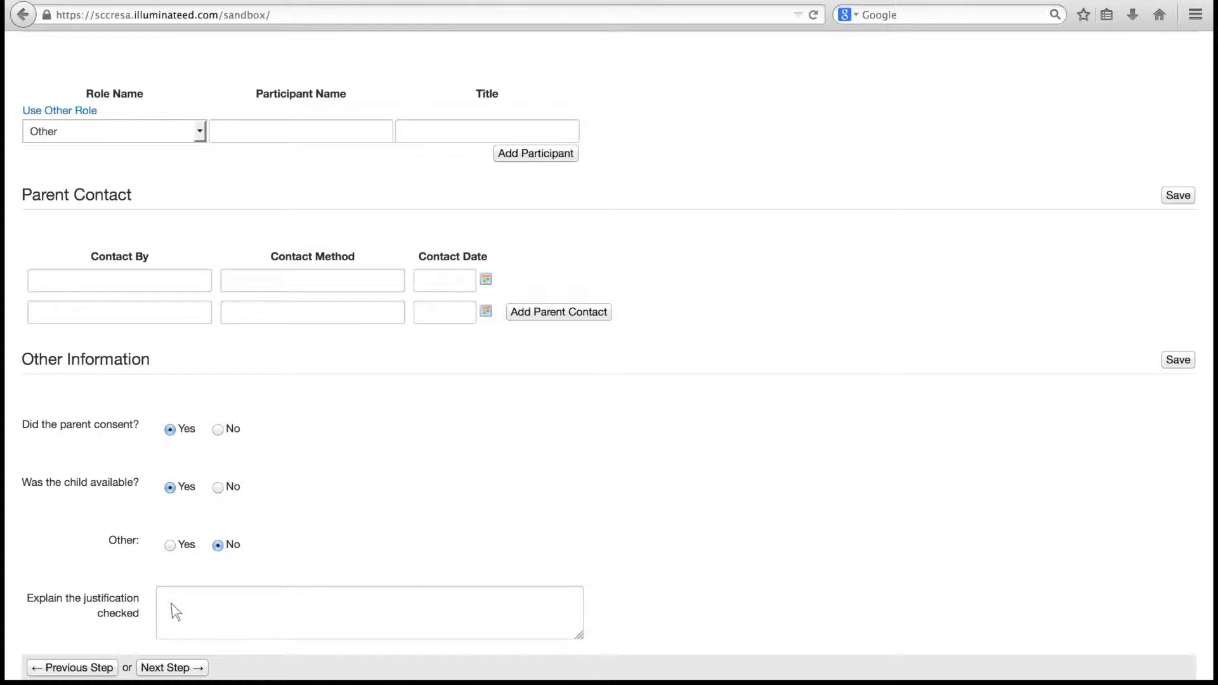
{"action": "scroll", "coordinate": [176, 612], "scroll_direction": "down", "scroll_amount": 1}
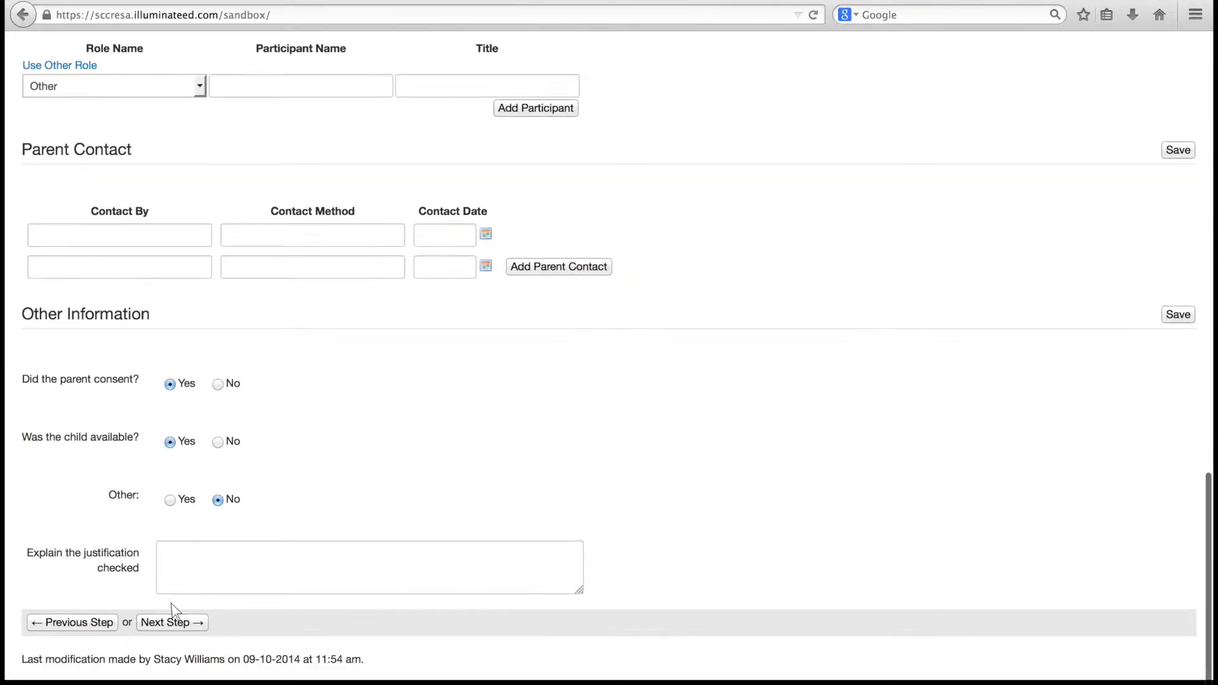
{"action": "scroll", "coordinate": [176, 612], "scroll_direction": "up", "scroll_amount": 10}
- Enter the first parent/guardian's name with relationship 'parent' and save
{"action": "scroll", "coordinate": [176, 612], "scroll_direction": "up", "scroll_amount": 3}
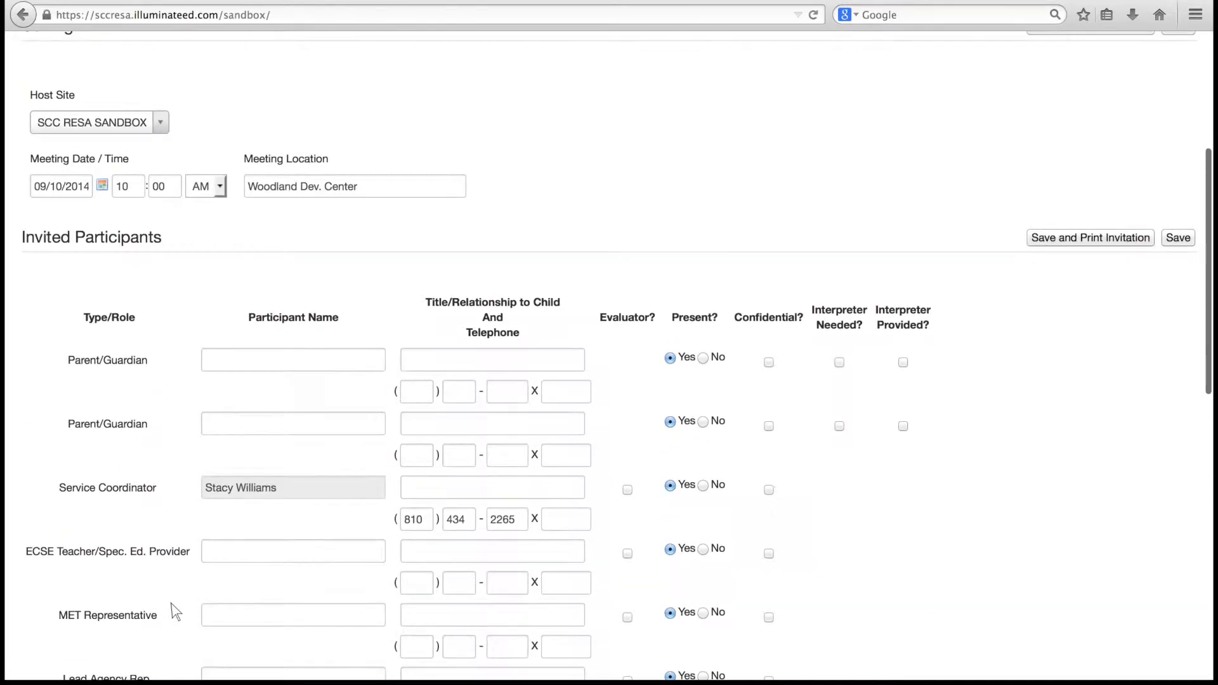
{"action": "left_click", "coordinate": [217, 366]}
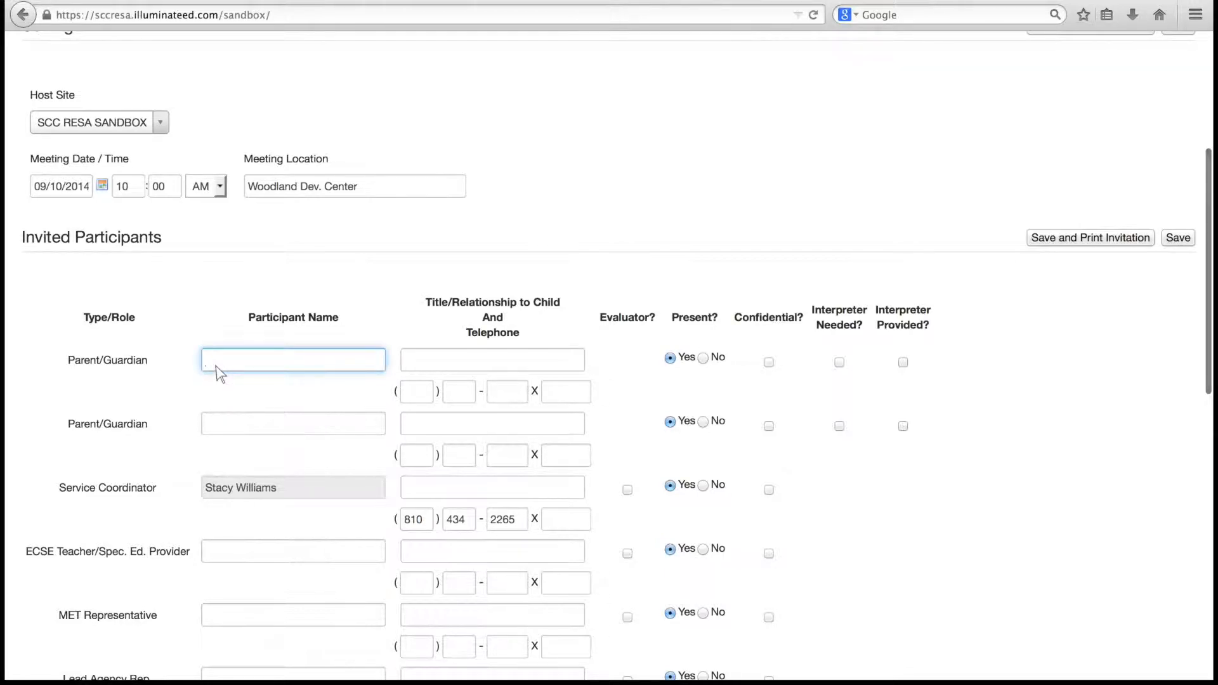
{"action": "type", "text": "Dafn"}
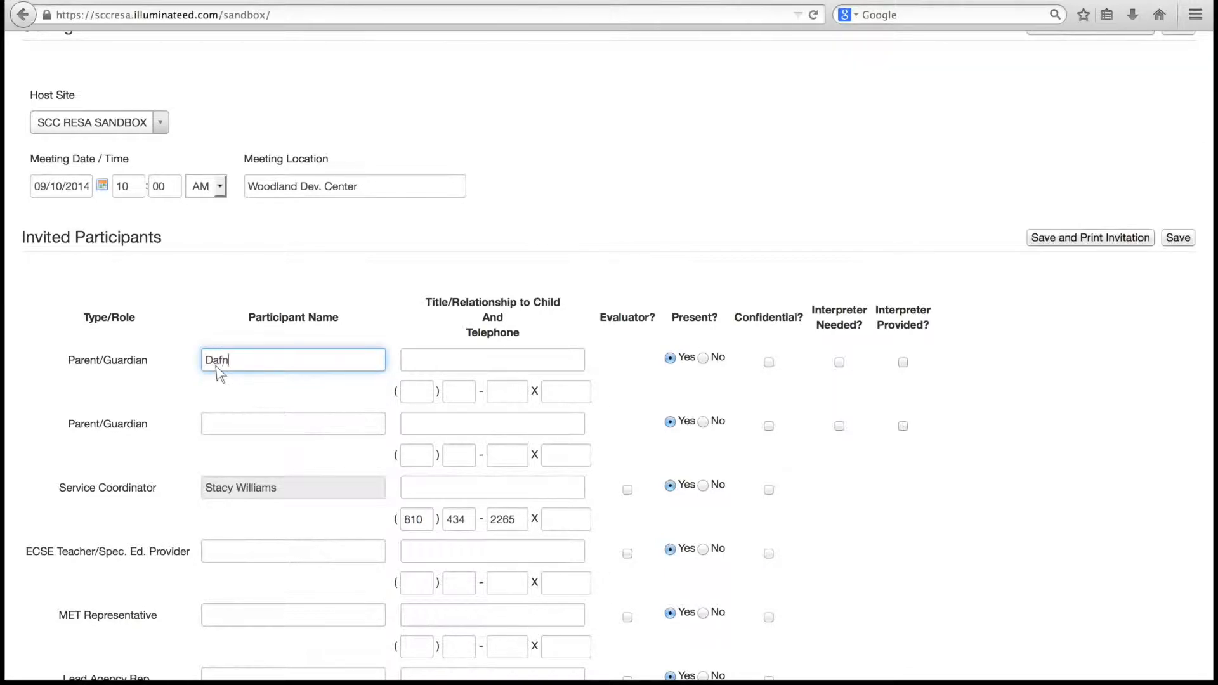
{"action": "type", "text": "ey Duck"}
{"action": "left_click", "coordinate": [1179, 239]}
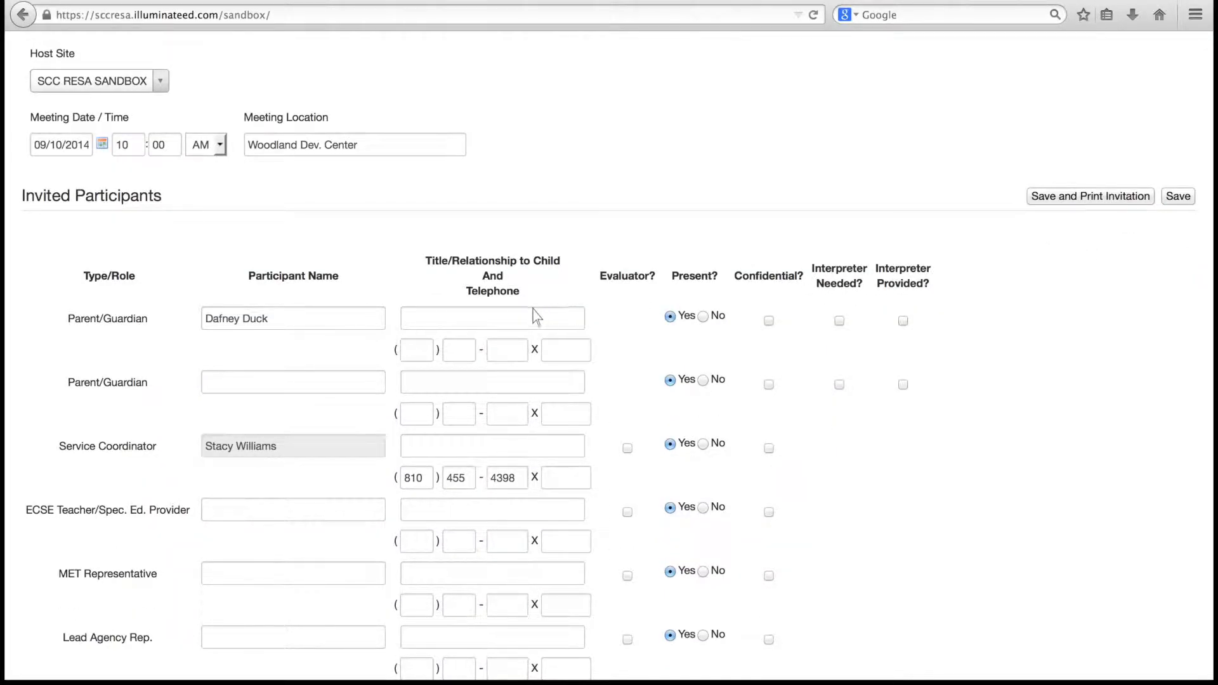
{"action": "left_click", "coordinate": [442, 320]}
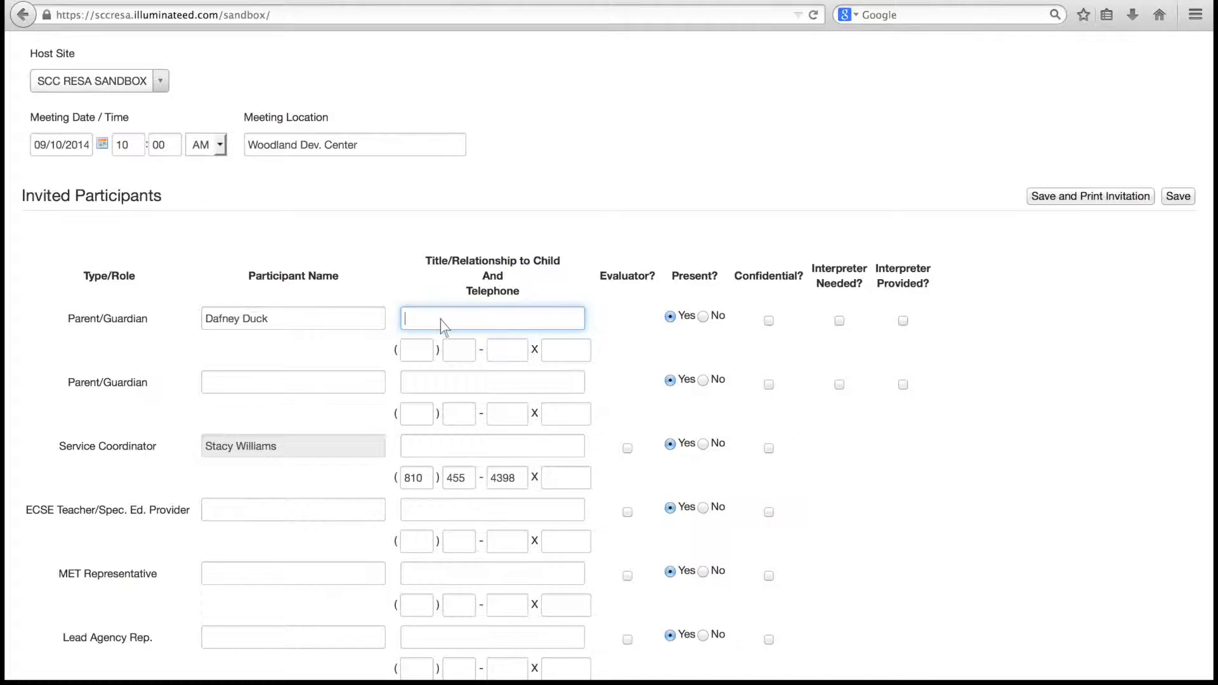
{"action": "type", "text": "parent"}
{"action": "left_click", "coordinate": [674, 322]}
- Mark the second parent/guardian as not present and enter N/A in the name field
{"action": "scroll", "coordinate": [682, 349], "scroll_direction": "up", "scroll_amount": 2}
{"action": "left_click", "coordinate": [703, 426]}
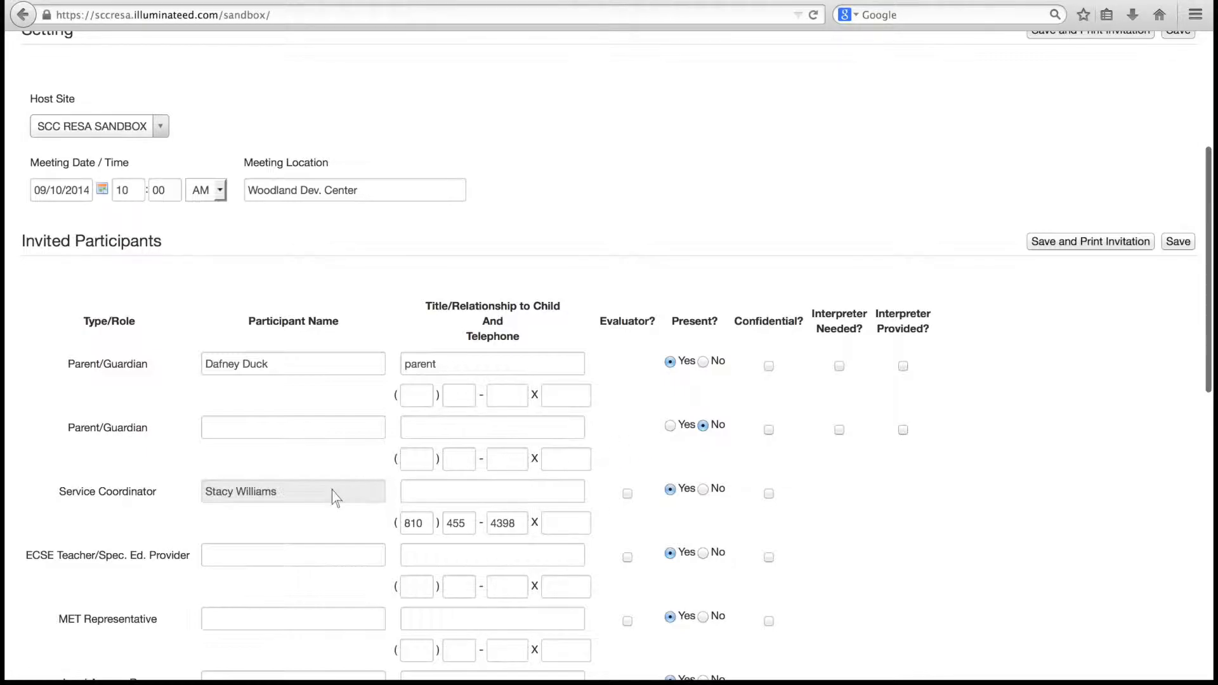
{"action": "scroll", "coordinate": [327, 444], "scroll_direction": "down", "scroll_amount": 5}
{"action": "type", "text": "N/A"}
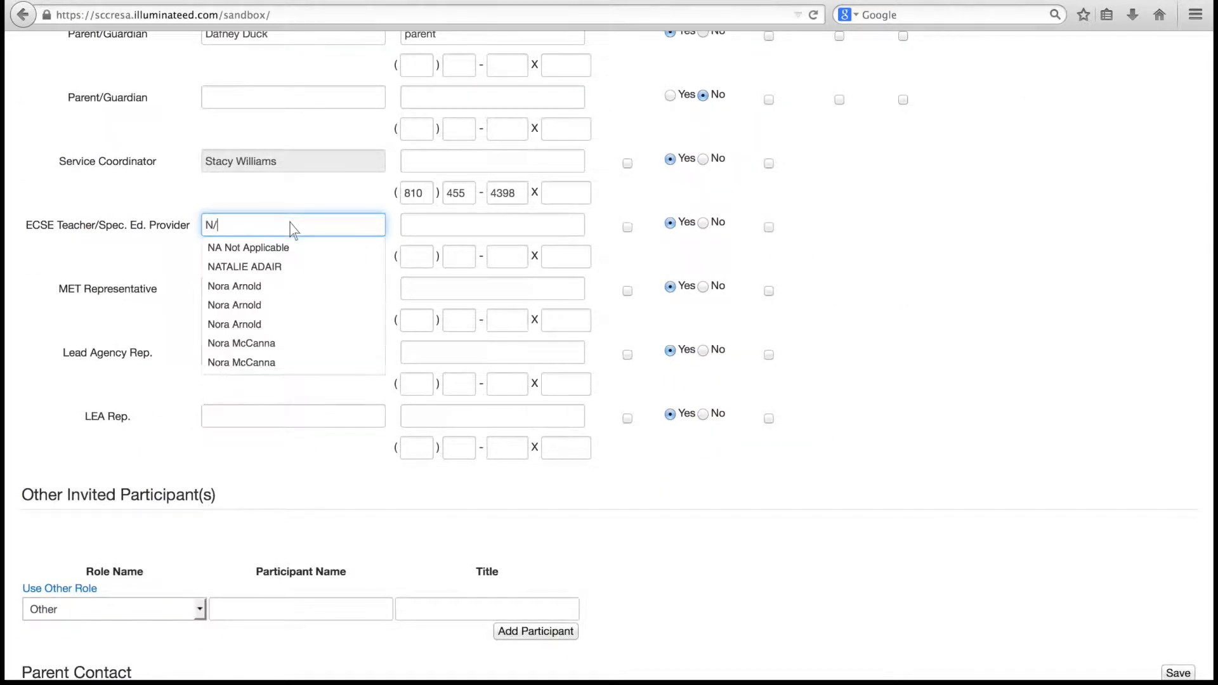
{"action": "scroll", "coordinate": [1011, 147], "scroll_direction": "up", "scroll_amount": 5}
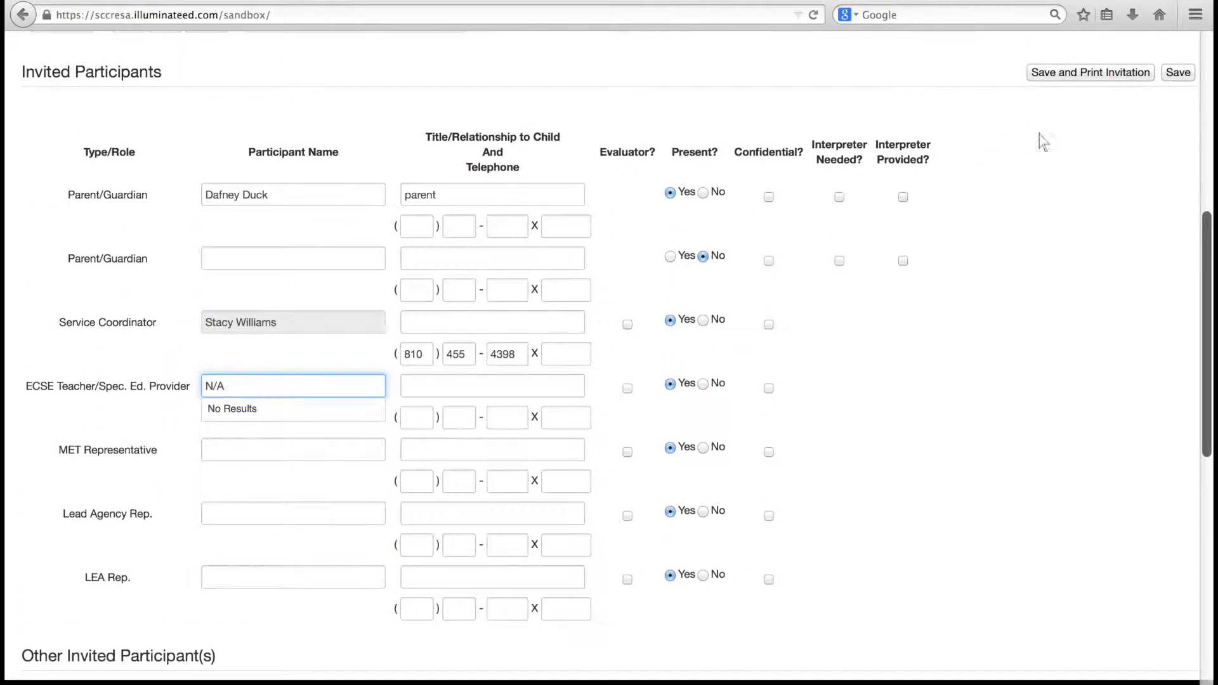
{"action": "scroll", "coordinate": [908, 139], "scroll_direction": "down", "scroll_amount": 9}
- Enter N/A as the MET Representative and LEA Rep. names
{"action": "left_click", "coordinate": [324, 210]}
{"action": "type", "text": "N/A"}
{"action": "left_click", "coordinate": [1178, 590]}
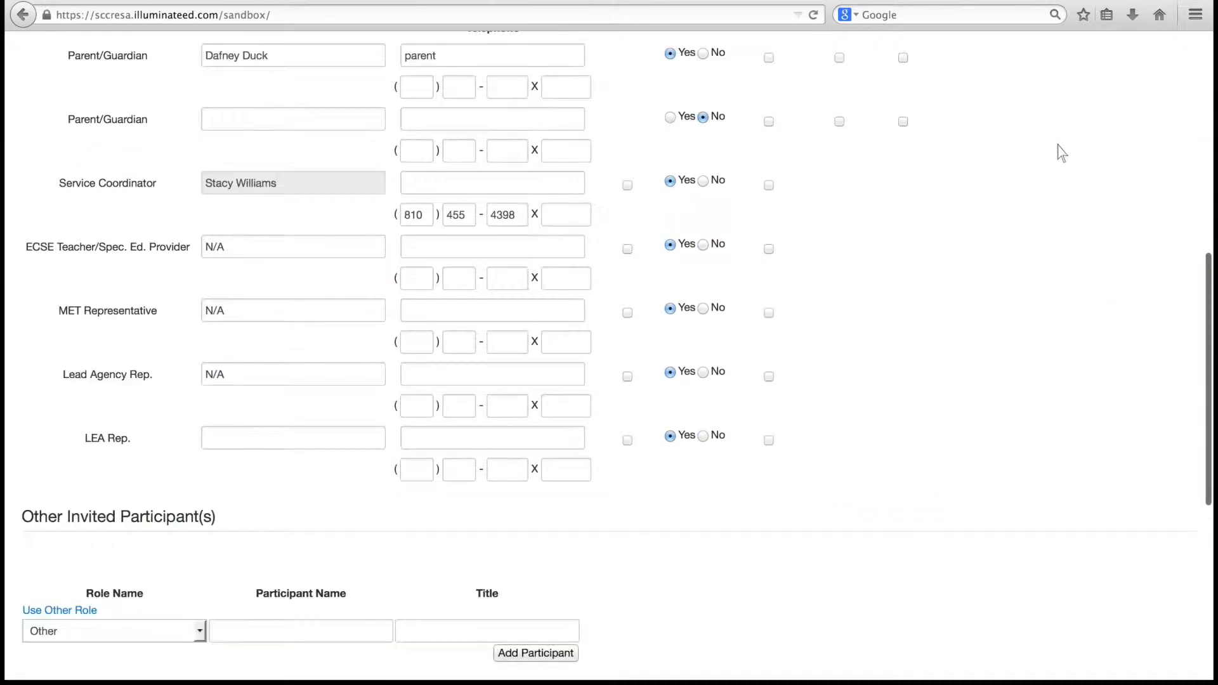
{"action": "scroll", "coordinate": [702, 354], "scroll_direction": "up", "scroll_amount": 1}
{"action": "left_click", "coordinate": [312, 490]}
{"action": "type", "text": "N/A"}
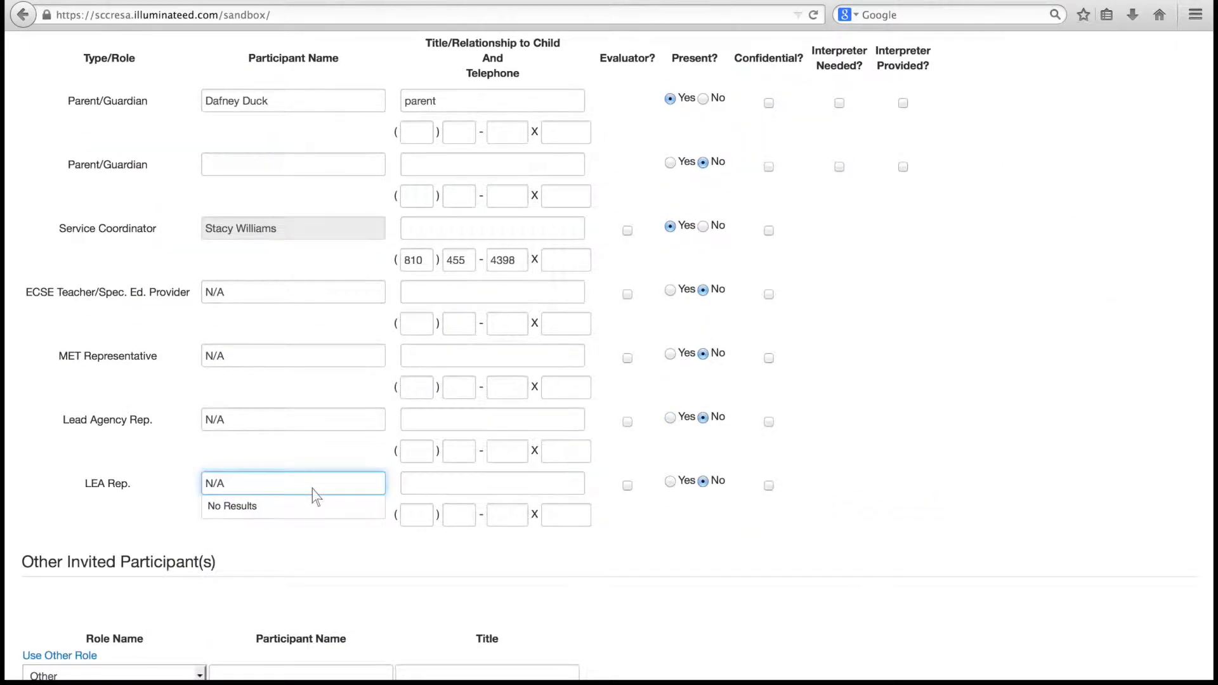
{"action": "scroll", "coordinate": [312, 490], "scroll_direction": "down", "scroll_amount": 10}
{"action": "scroll", "coordinate": [1155, 656], "scroll_direction": "up", "scroll_amount": 7}
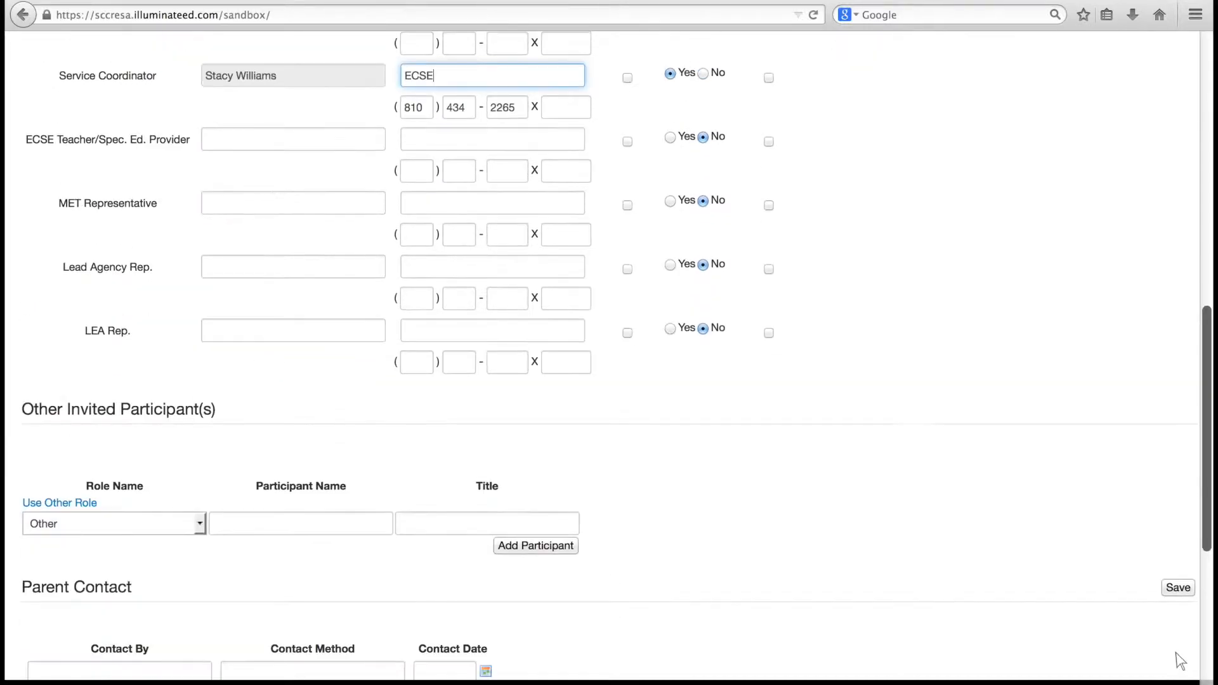
{"action": "scroll", "coordinate": [1184, 660], "scroll_direction": "down", "scroll_amount": 6}
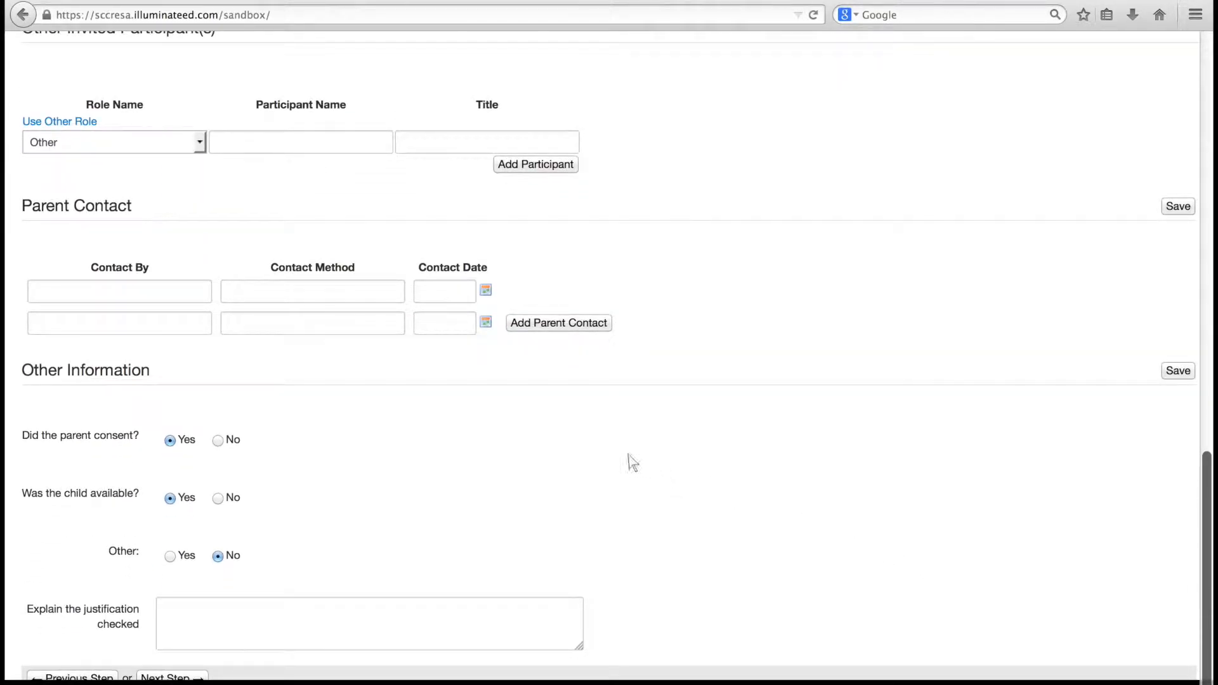
- Log a phone contact by the service coordinator on 09/01/2014 and continue to Developmental Status
{"action": "left_click", "coordinate": [189, 301]}
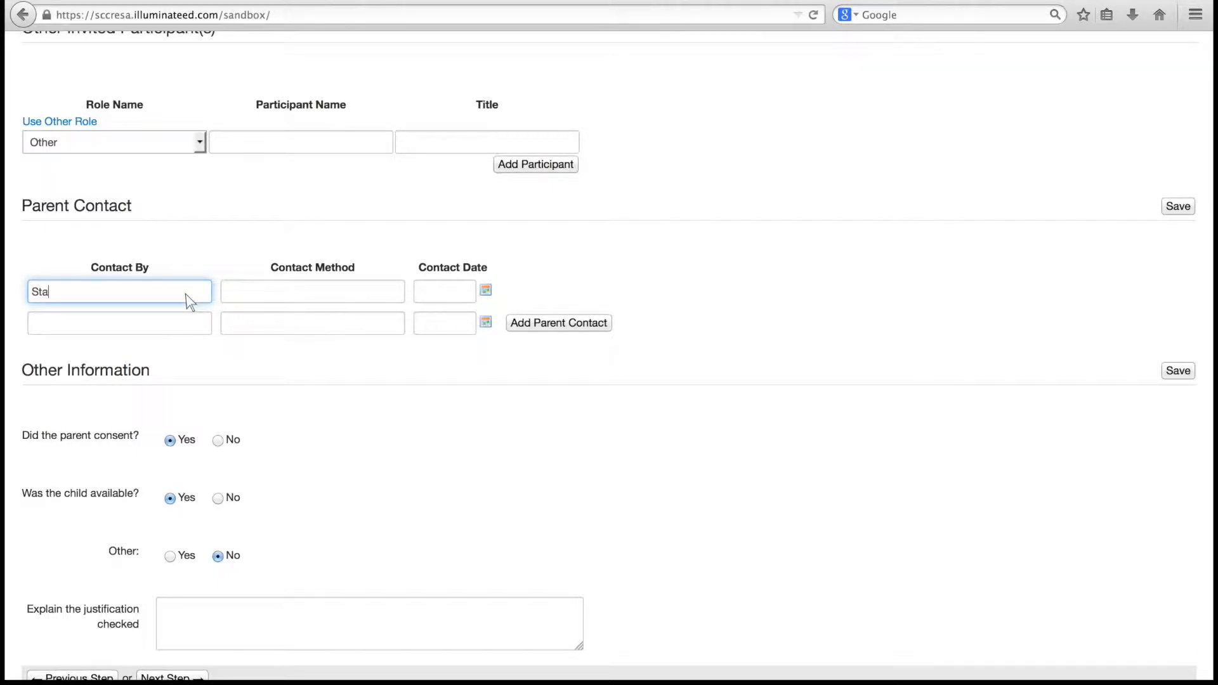
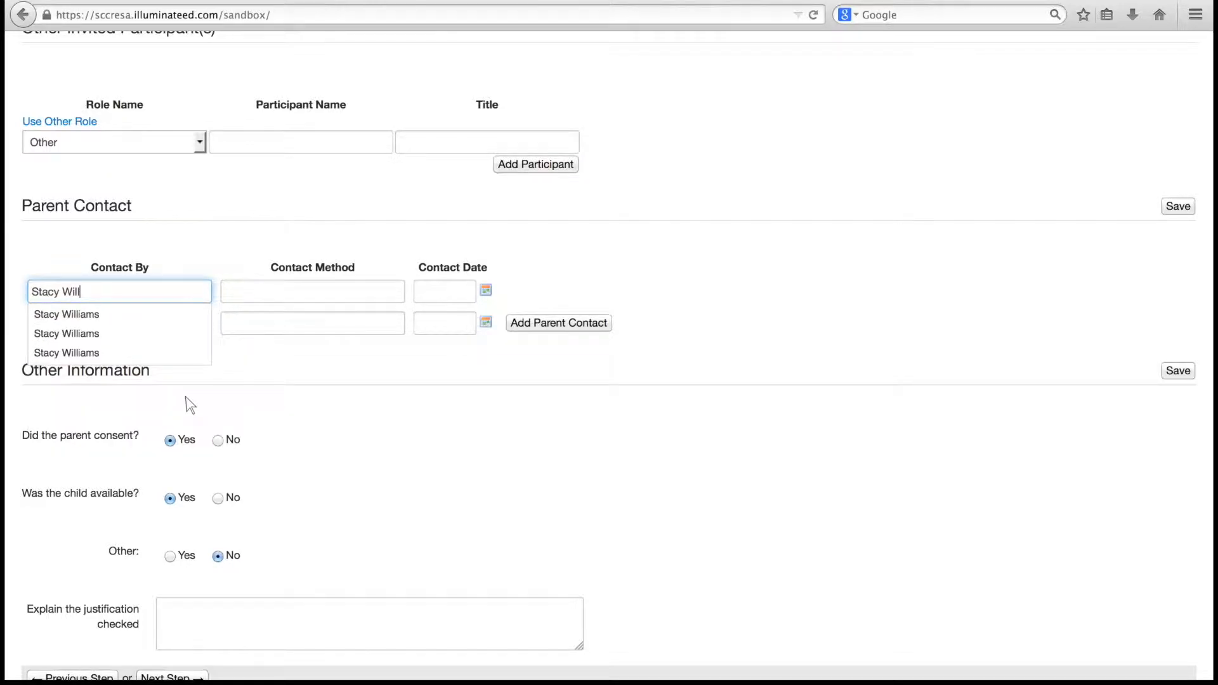
{"action": "left_click", "coordinate": [189, 316]}
{"action": "left_click", "coordinate": [228, 295]}
{"action": "type", "text": "phone"}
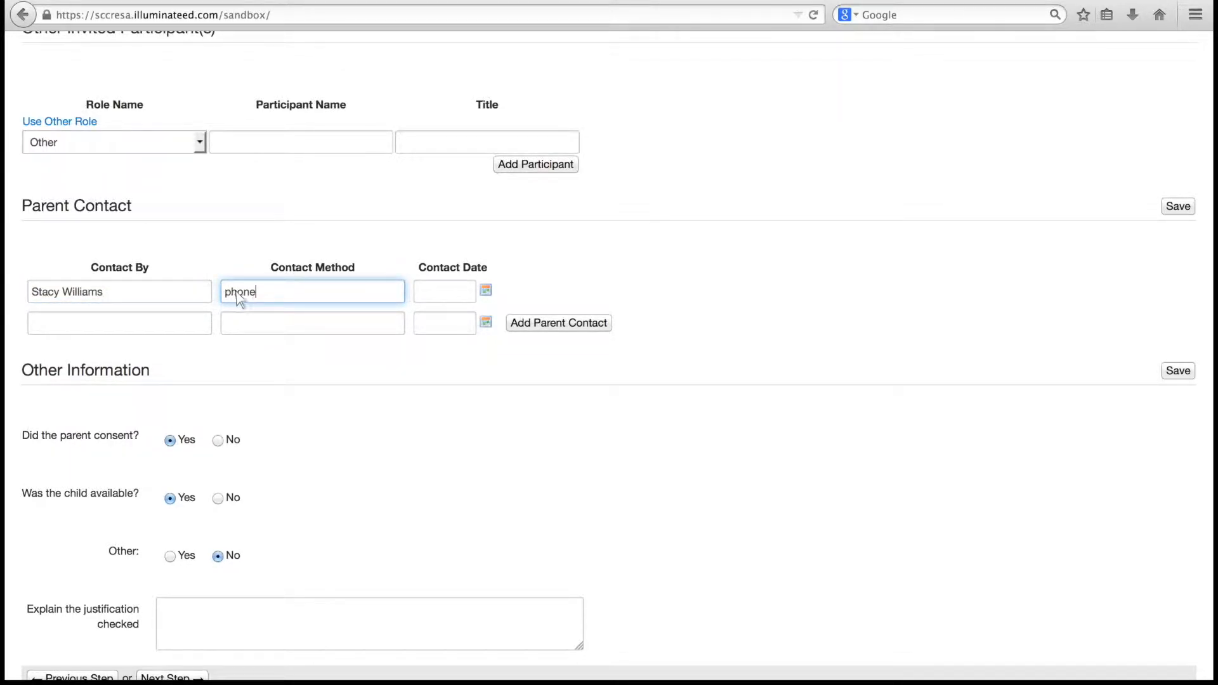
{"action": "left_click", "coordinate": [424, 299]}
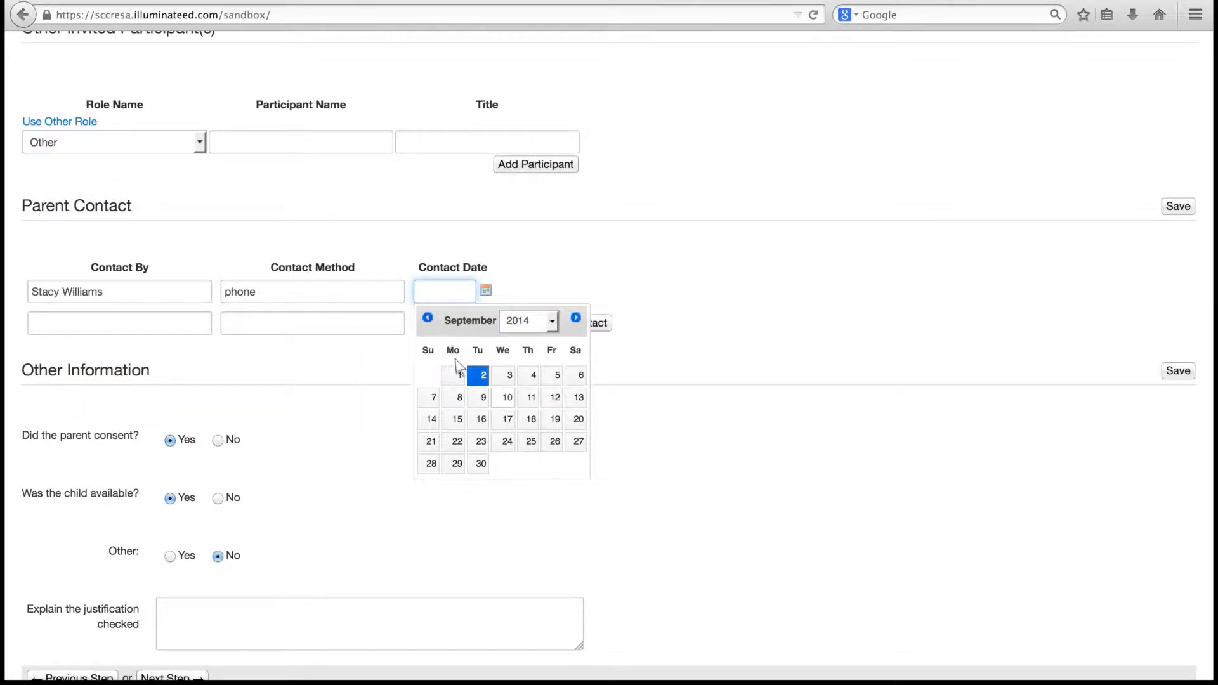
{"action": "left_click", "coordinate": [465, 380]}
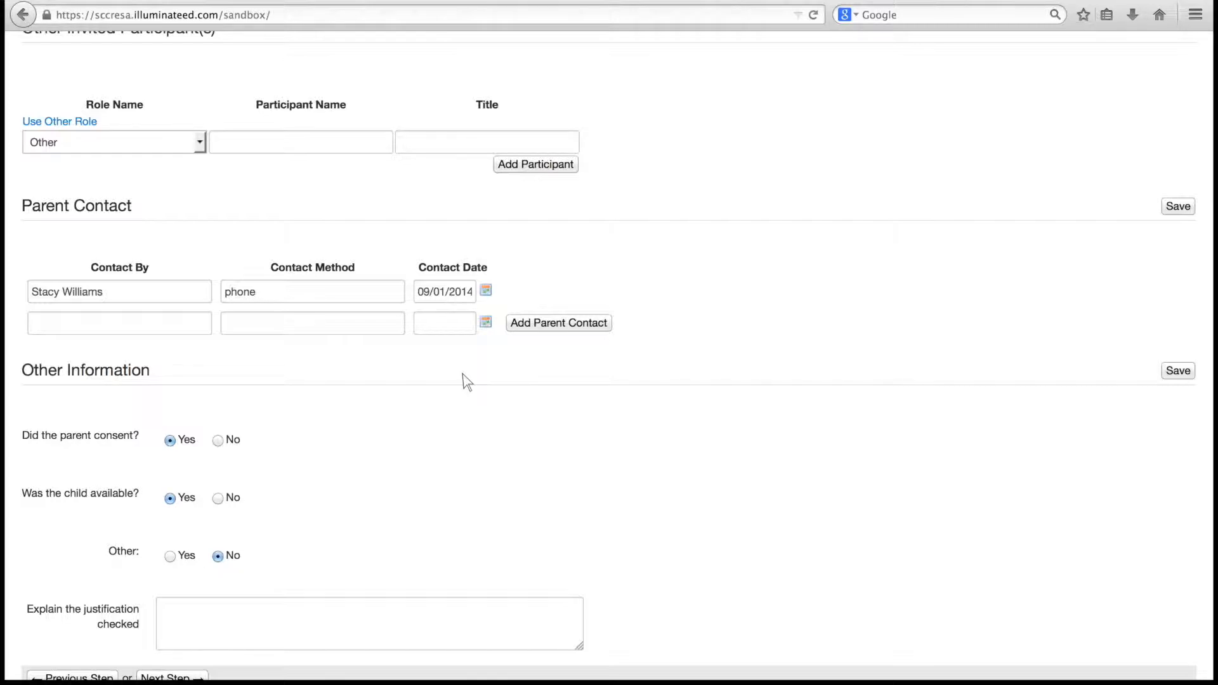
{"action": "scroll", "coordinate": [467, 380], "scroll_direction": "down", "scroll_amount": 2}
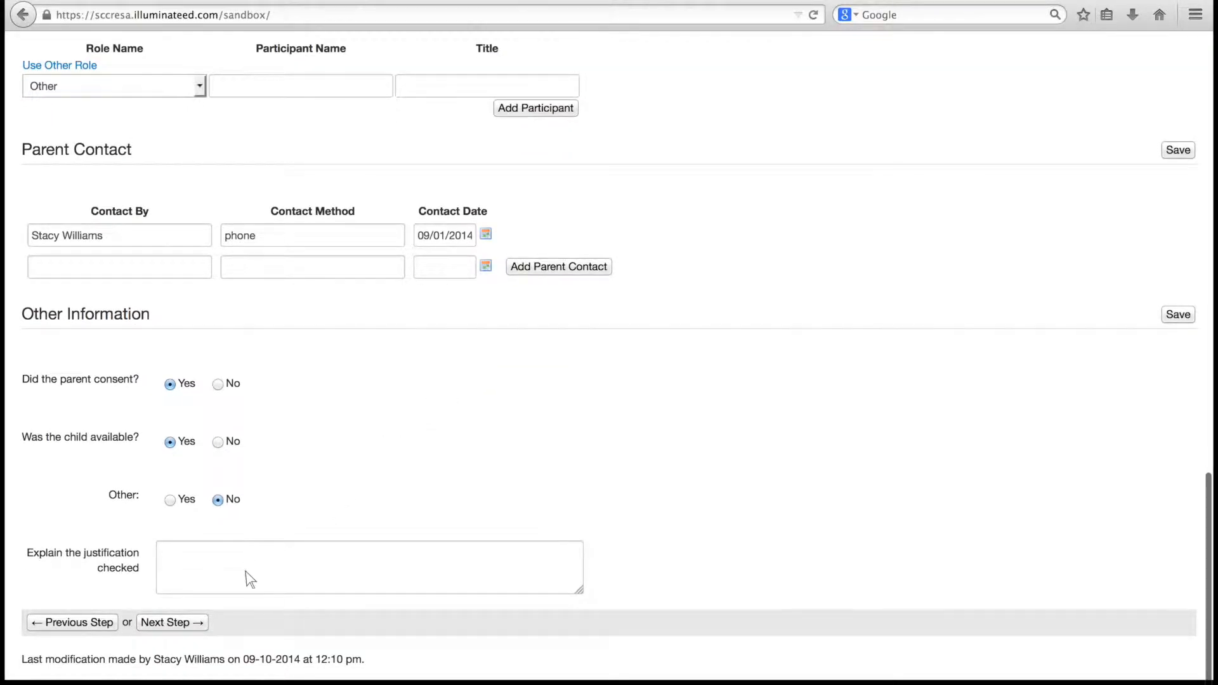
{"action": "left_click", "coordinate": [194, 625]}
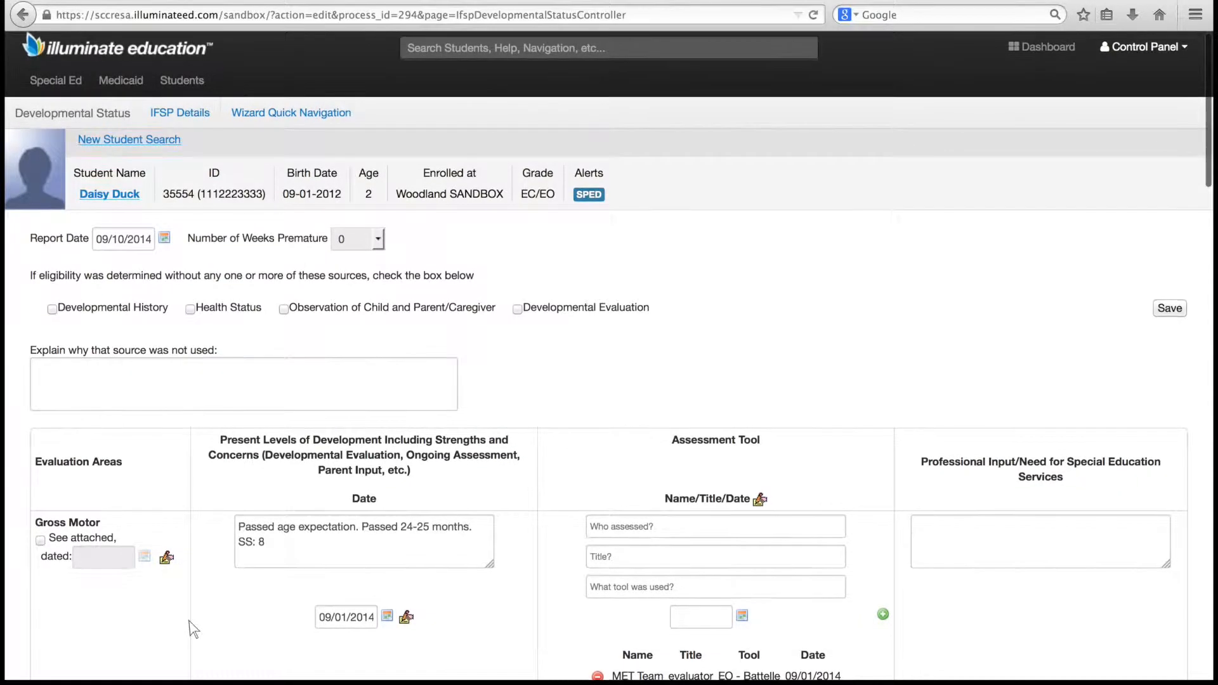
- Scroll through the Developmental Status entries, then open Wizard Quick Navigation's page list
{"action": "scroll", "coordinate": [194, 630], "scroll_direction": "down", "scroll_amount": 4}
{"action": "scroll", "coordinate": [194, 629], "scroll_direction": "down", "scroll_amount": 5}
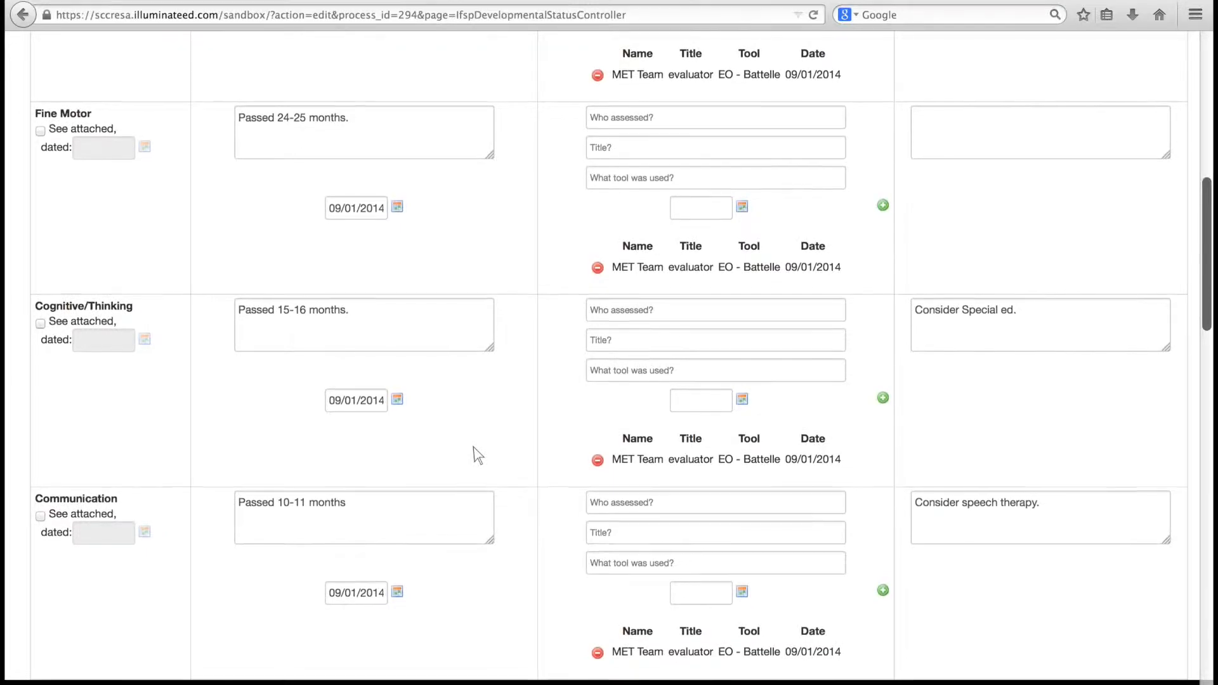
{"action": "scroll", "coordinate": [479, 455], "scroll_direction": "down", "scroll_amount": 1}
{"action": "scroll", "coordinate": [477, 455], "scroll_direction": "down", "scroll_amount": 20}
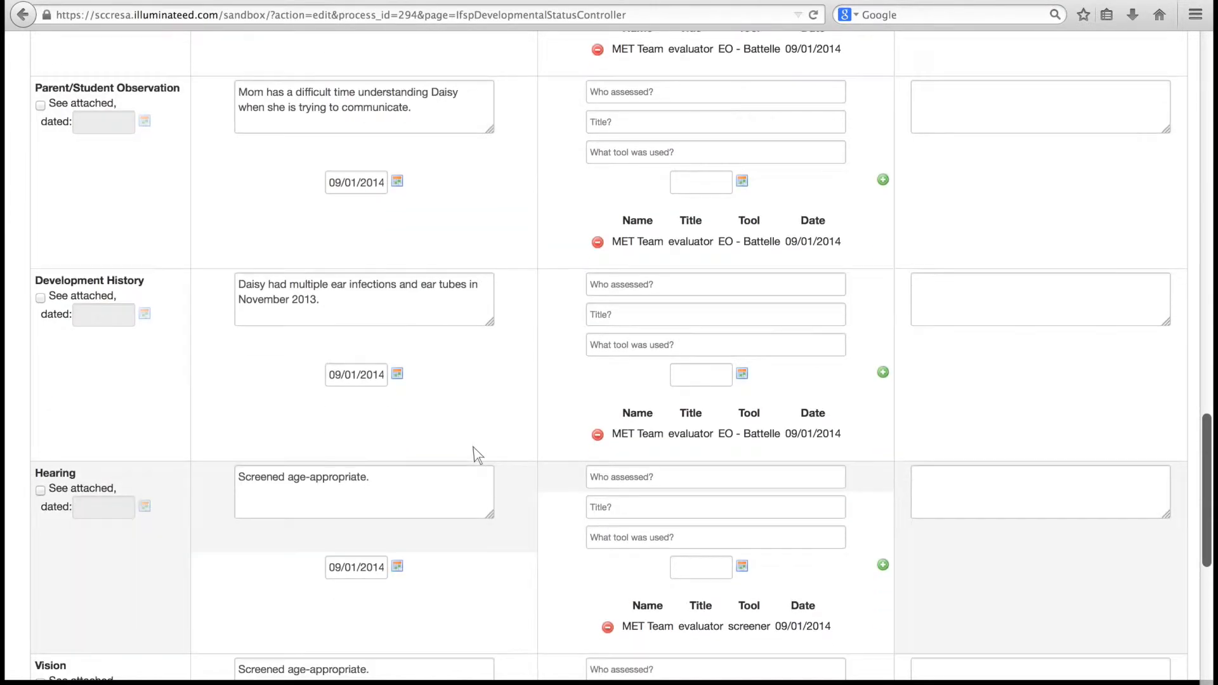
{"action": "scroll", "coordinate": [477, 455], "scroll_direction": "down", "scroll_amount": 4}
{"action": "scroll", "coordinate": [477, 455], "scroll_direction": "up", "scroll_amount": 5}
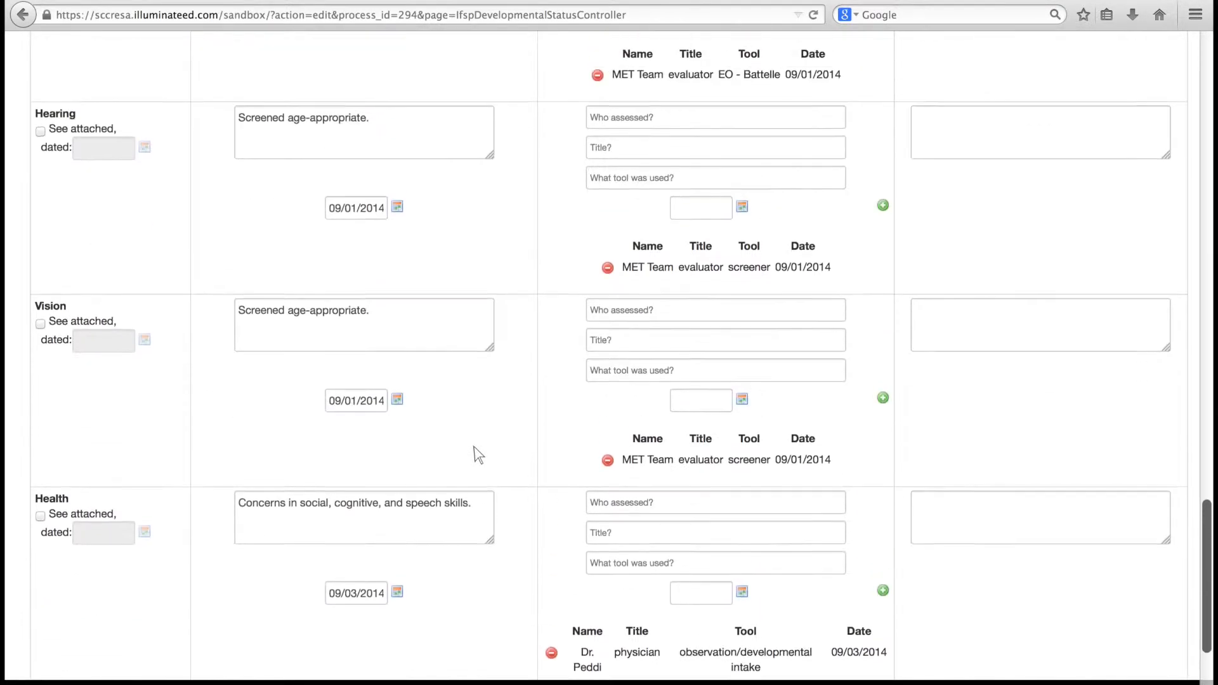
{"action": "scroll", "coordinate": [479, 455], "scroll_direction": "up", "scroll_amount": 20}
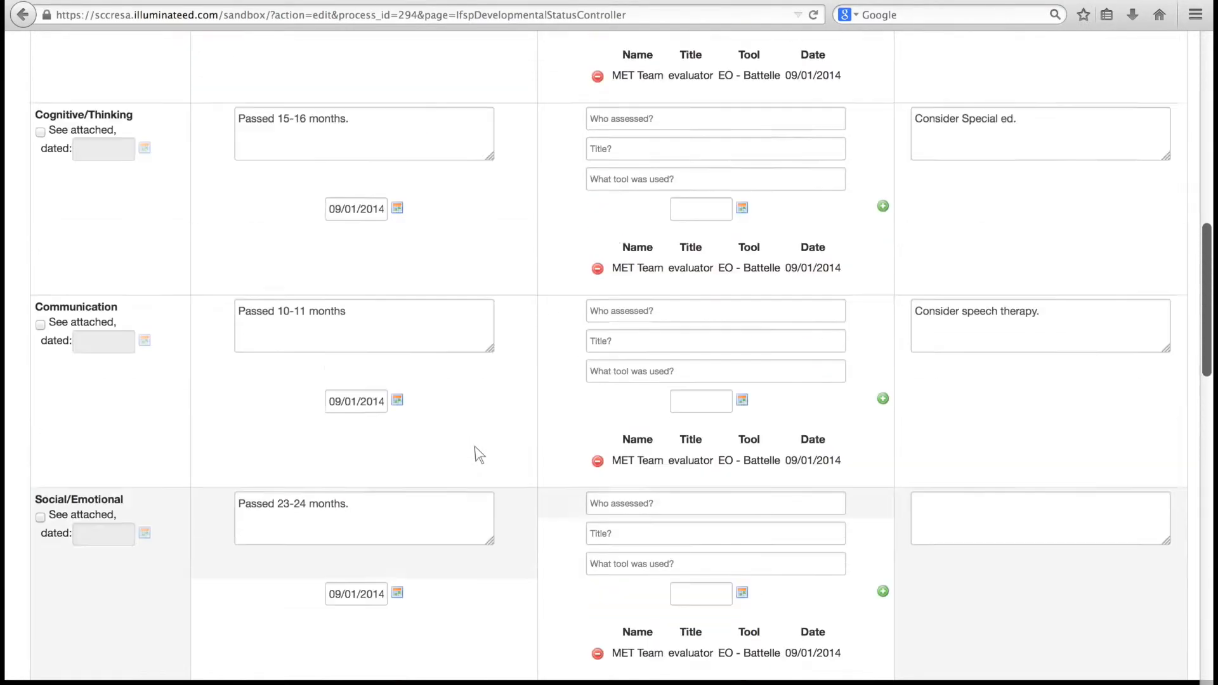
{"action": "scroll", "coordinate": [479, 455], "scroll_direction": "up", "scroll_amount": 4}
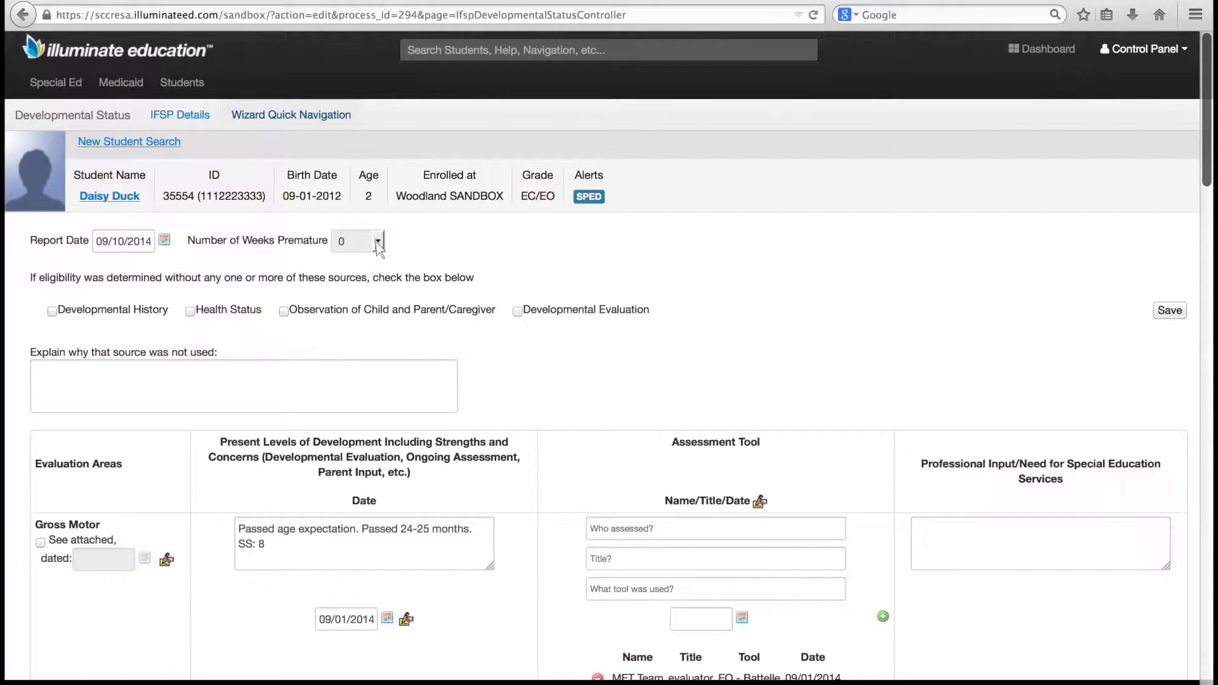
{"action": "left_click", "coordinate": [317, 122]}
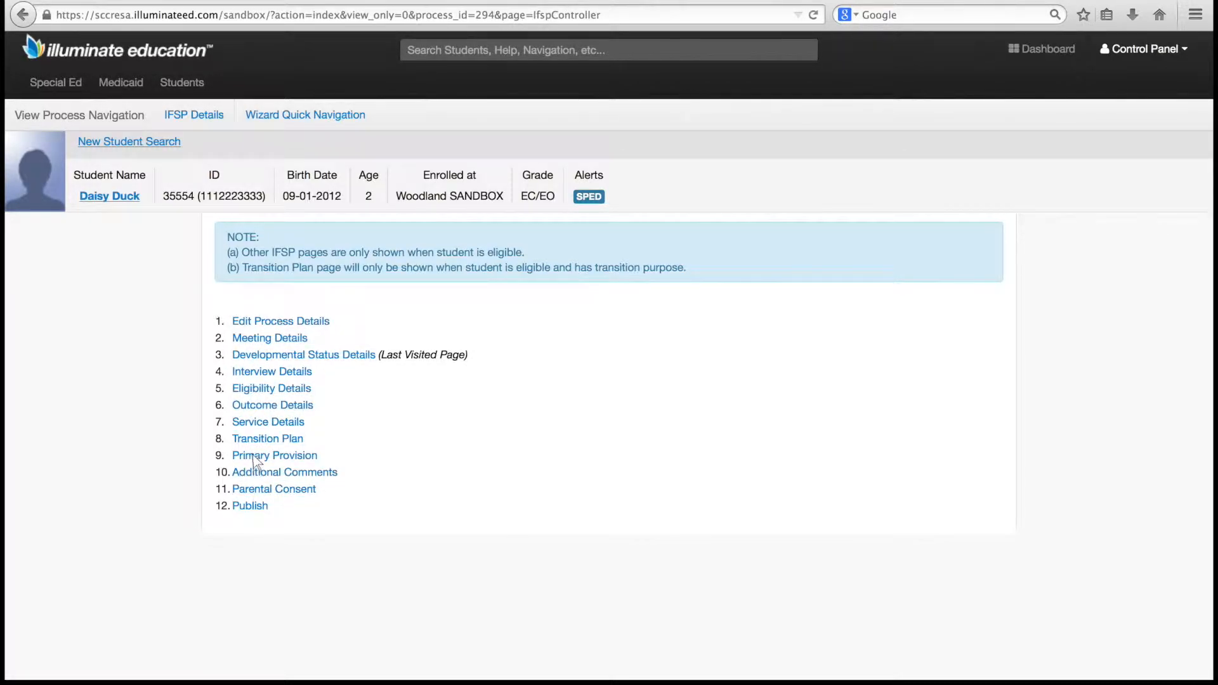
- On Outcome Details, append a 'Review 9-10-14' note about Daisy's gestures to Present Status
{"action": "left_click", "coordinate": [253, 410]}
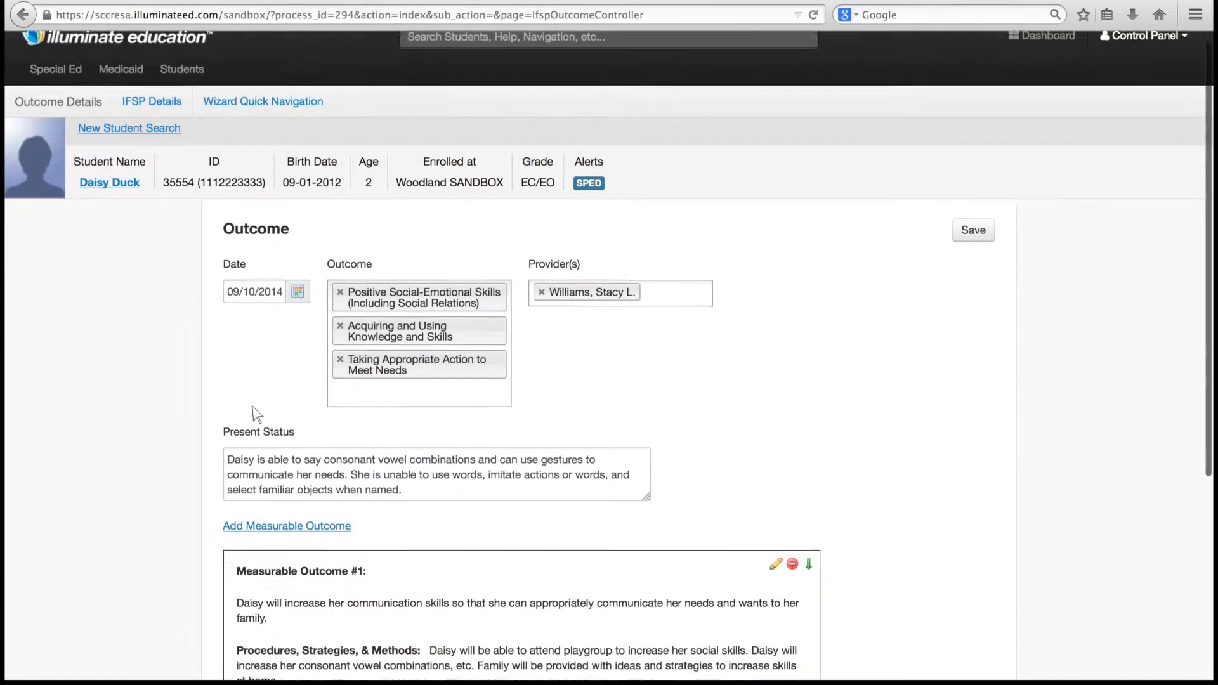
{"action": "scroll", "coordinate": [257, 414], "scroll_direction": "down", "scroll_amount": 3}
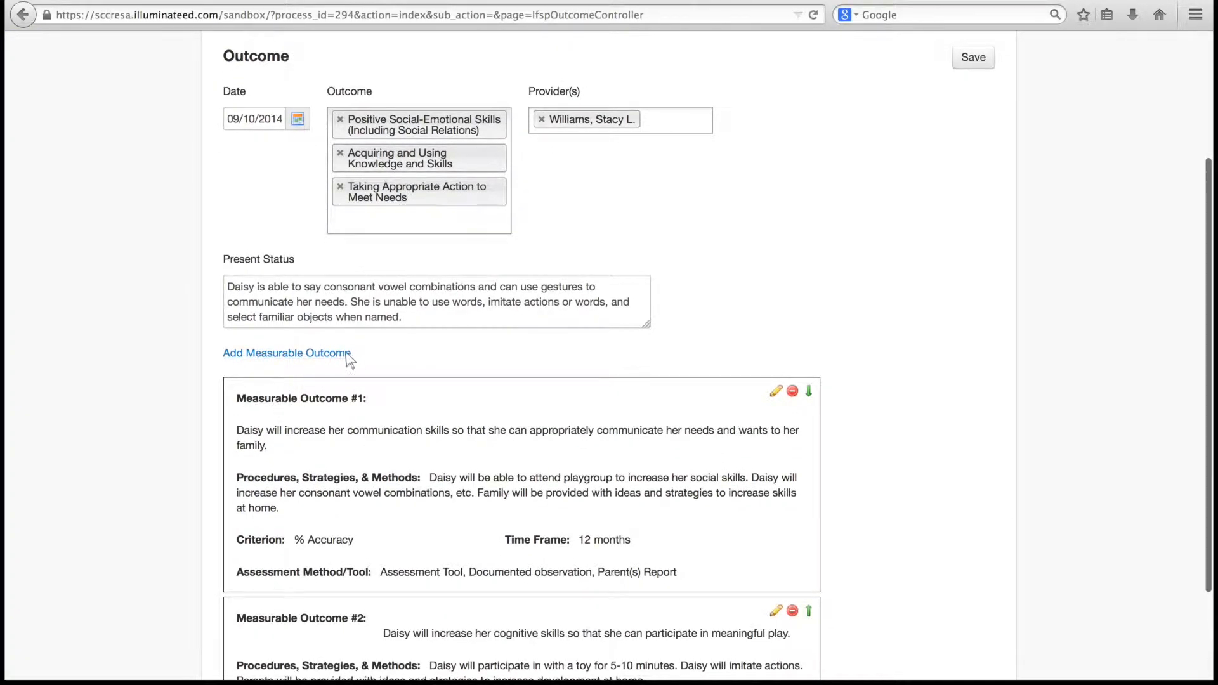
{"action": "left_click", "coordinate": [411, 323]}
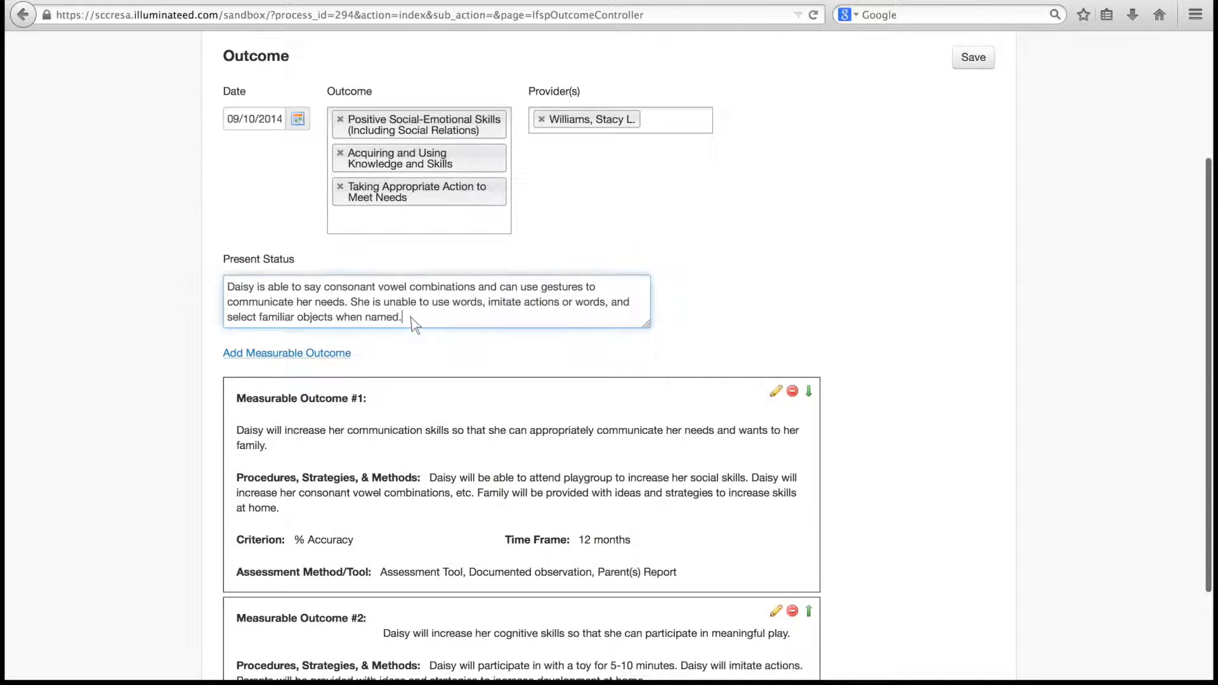
{"action": "key", "text": "Return"}
{"action": "key", "text": "Return"}
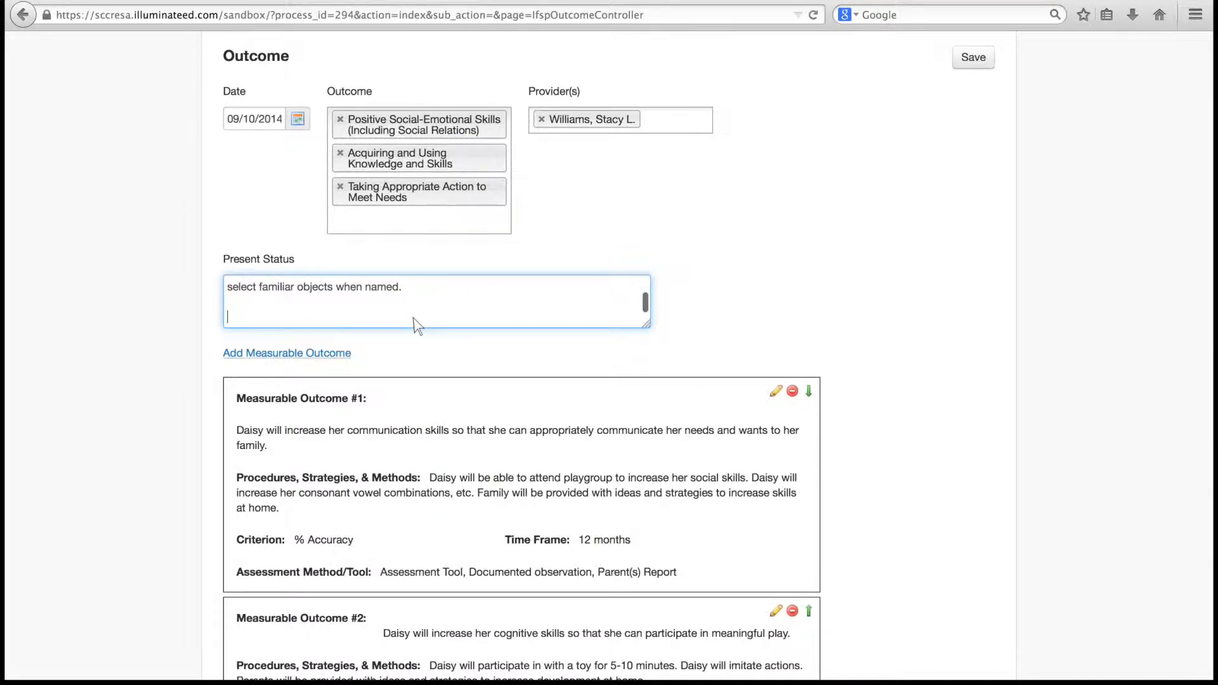
{"action": "type", "text": "Review 9-10-"}
{"action": "type", "text": "14: Daisy has started to use gestures to com"}
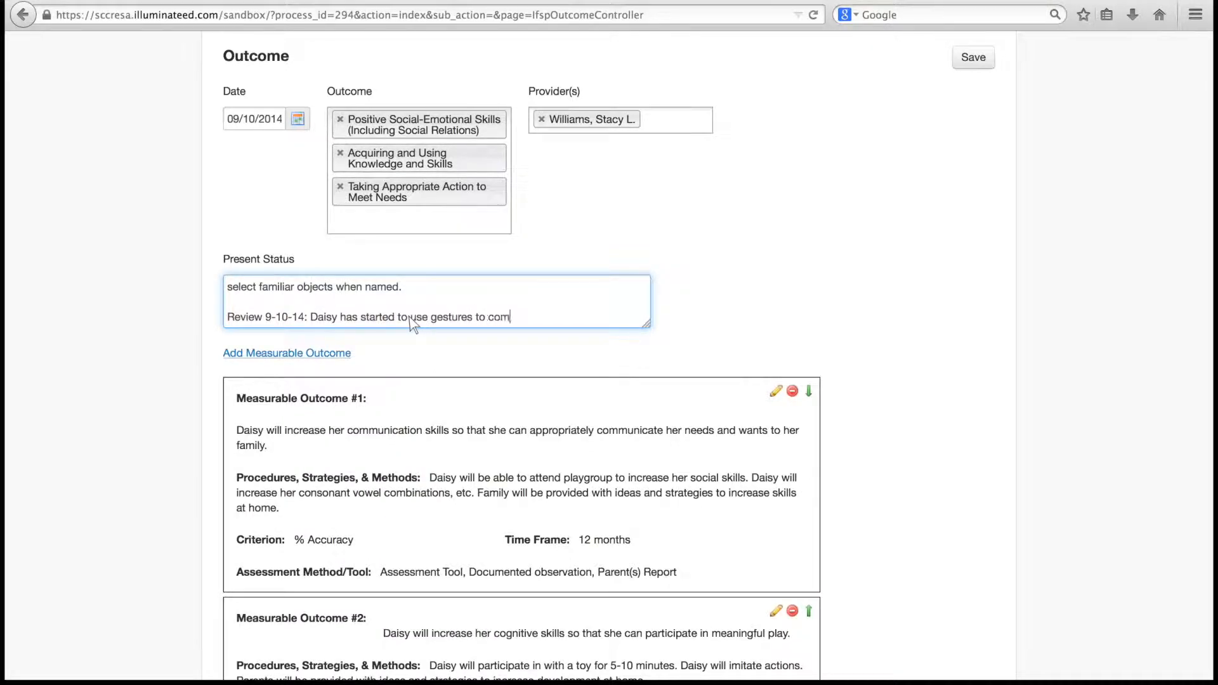
{"action": "type", "text": "municate more frequently and is able to imitate consanant vowel combinations."}
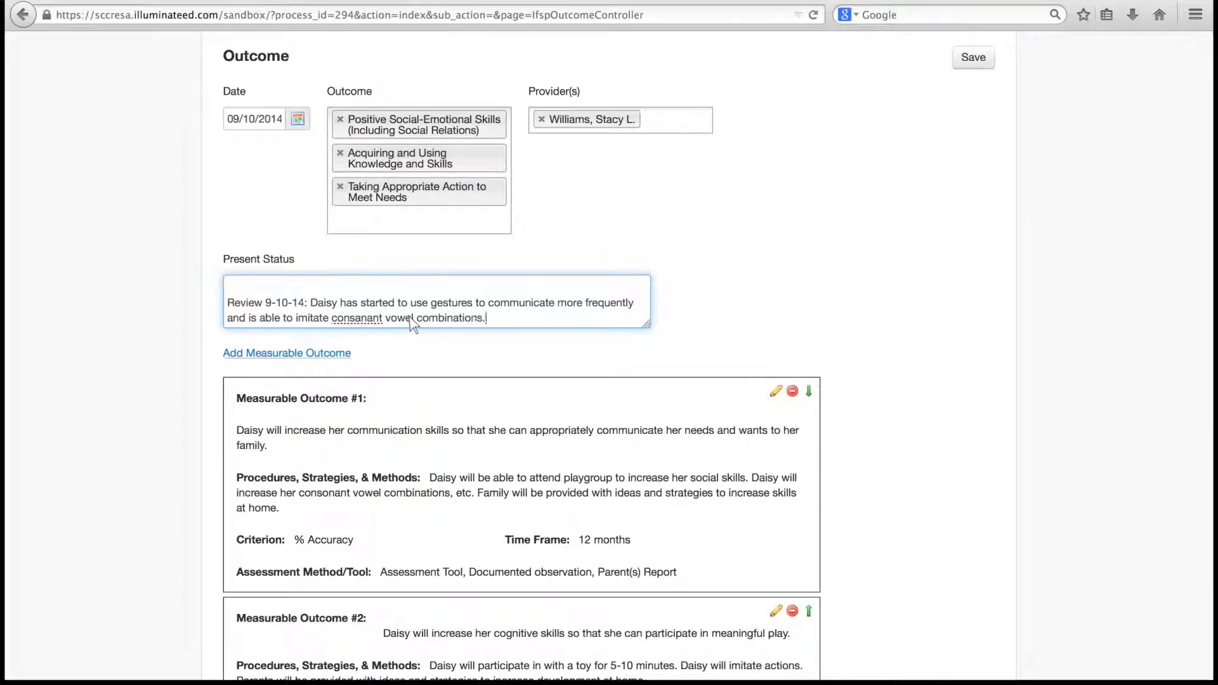
- Correct 'consanant' to 'consonant' and open Measurable Outcome #1 for editing
{"action": "right_click", "coordinate": [367, 318]}
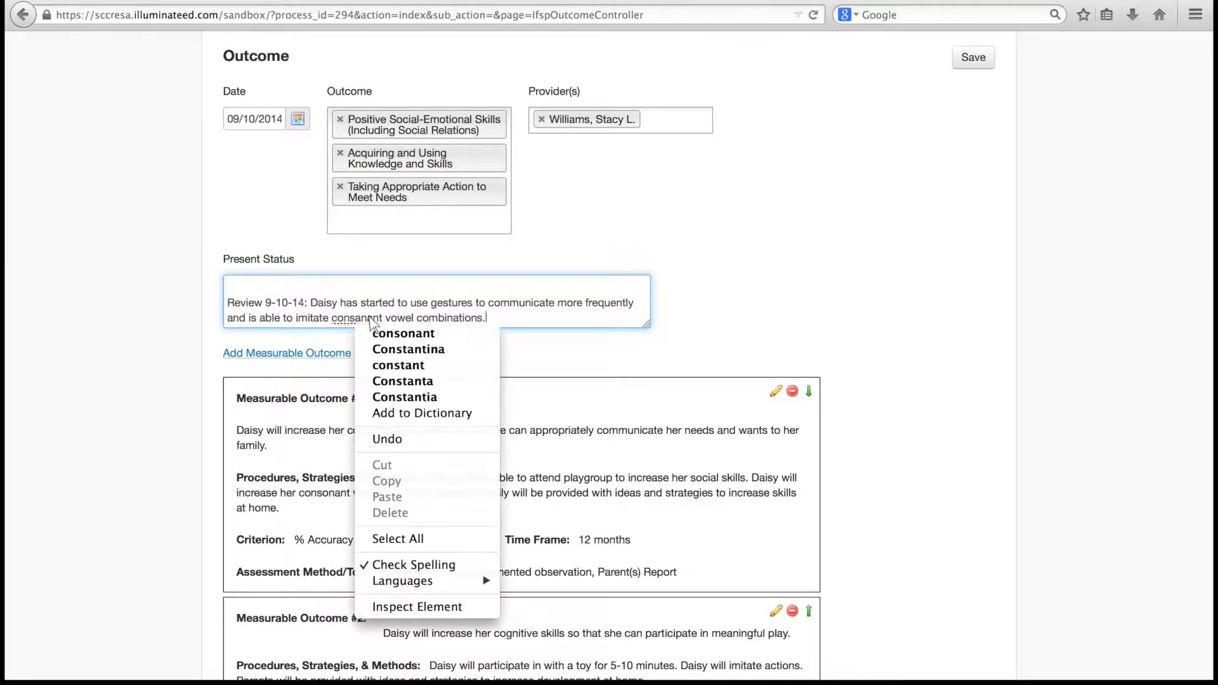
{"action": "left_click", "coordinate": [404, 335]}
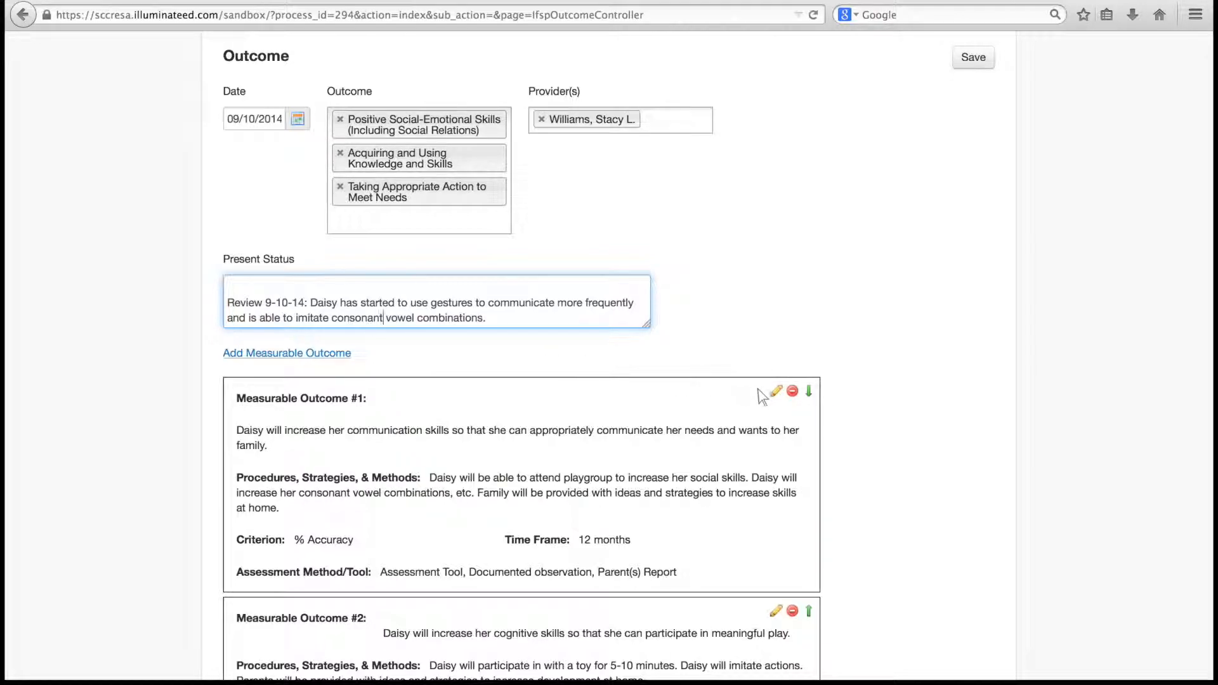
{"action": "left_click", "coordinate": [776, 394]}
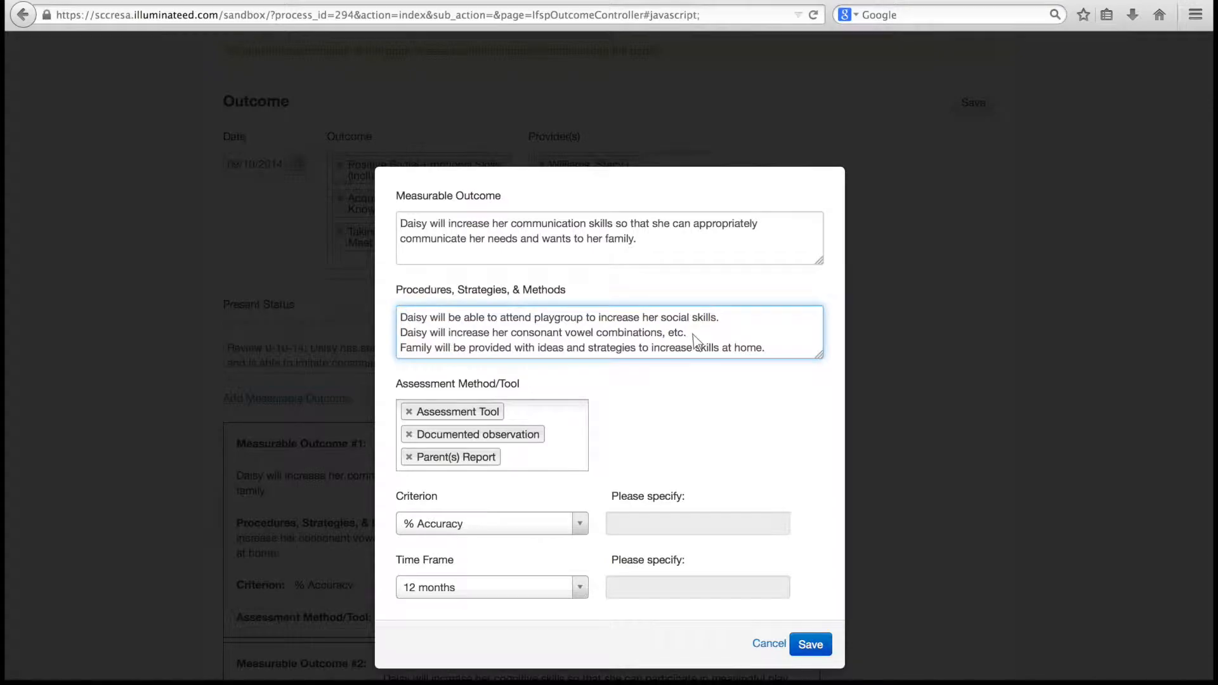
- Change Outcome #1's procedures wording to 'imitate words' and save the outcome
{"action": "key", "text": "BackSpace"}
{"action": "key", "text": "BackSpace"}
{"action": "key", "text": "BackSpace"}
{"action": "key", "text": "BackSpace"}
{"action": "key", "text": "BackSpace"}
{"action": "key", "text": "BackSpace"}
{"action": "key", "text": "BackSpace"}
{"action": "key", "text": "BackSpace"}
{"action": "key", "text": "BackSpace"}
{"action": "key", "text": "BackSpace"}
{"action": "key", "text": "BackSpace"}
{"action": "key", "text": "BackSpace"}
{"action": "key", "text": "BackSpace"}
{"action": "key", "text": "BackSpace"}
{"action": "key", "text": "BackSpace"}
{"action": "key", "text": "BackSpace"}
{"action": "key", "text": "BackSpace"}
{"action": "key", "text": "BackSpace"}
{"action": "key", "text": "BackSpace"}
{"action": "key", "text": "BackSpace"}
{"action": "key", "text": "BackSpace"}
{"action": "key", "text": "BackSpace"}
{"action": "key", "text": "BackSpace"}
{"action": "key", "text": "BackSpace"}
{"action": "key", "text": "BackSpace"}
{"action": "key", "text": "BackSpace"}
{"action": "key", "text": "BackSpace"}
{"action": "key", "text": "BackSpace"}
{"action": "key", "text": "BackSpace"}
{"action": "key", "text": "BackSpace"}
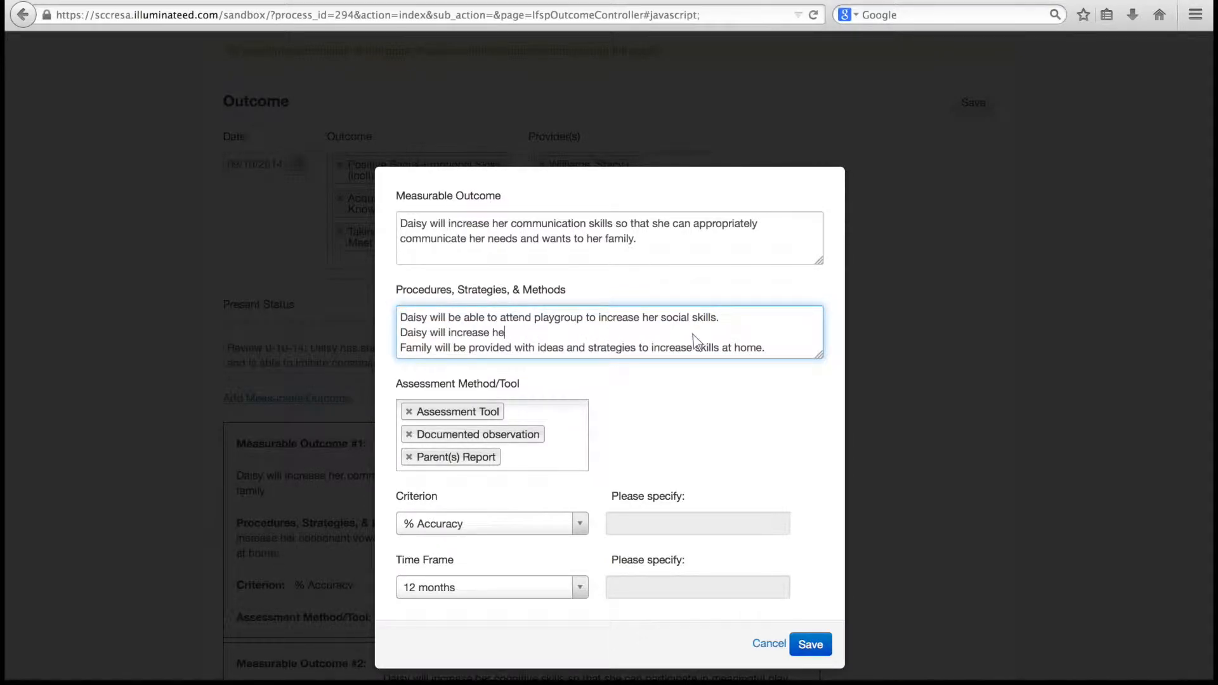
{"action": "type", "text": "mitate words"}
{"action": "left_click", "coordinate": [812, 644]}
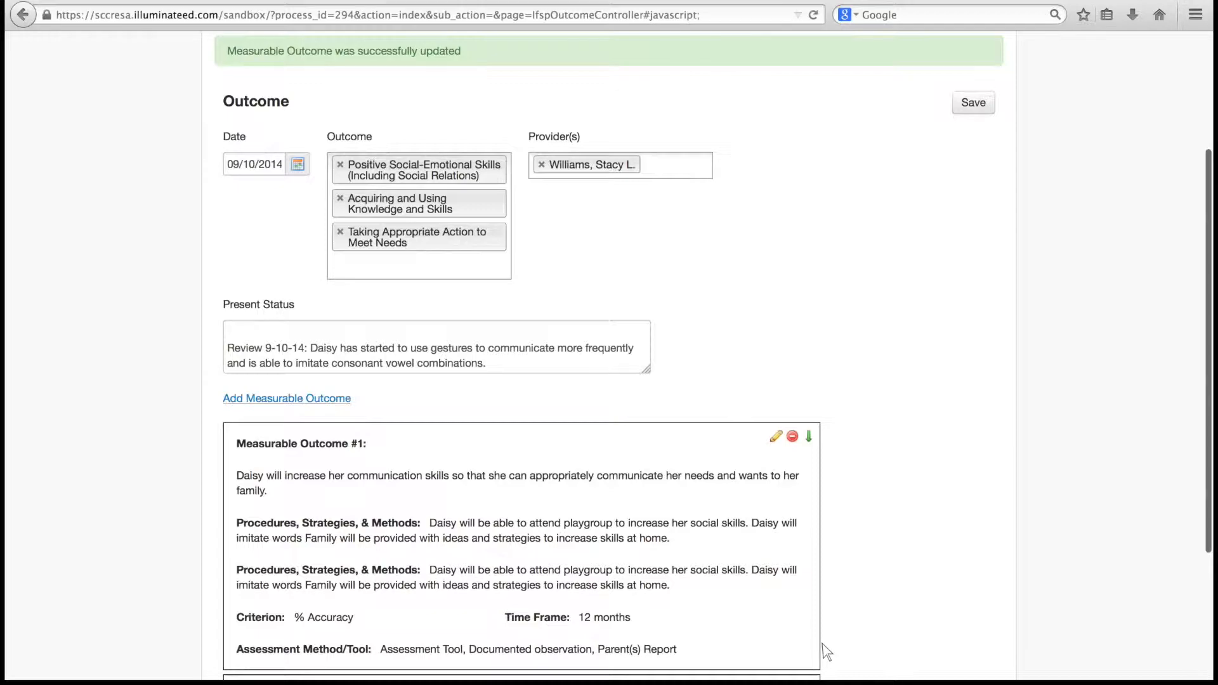
- Advance to the next measurable outcome page
{"action": "scroll", "coordinate": [826, 652], "scroll_direction": "down", "scroll_amount": 5}
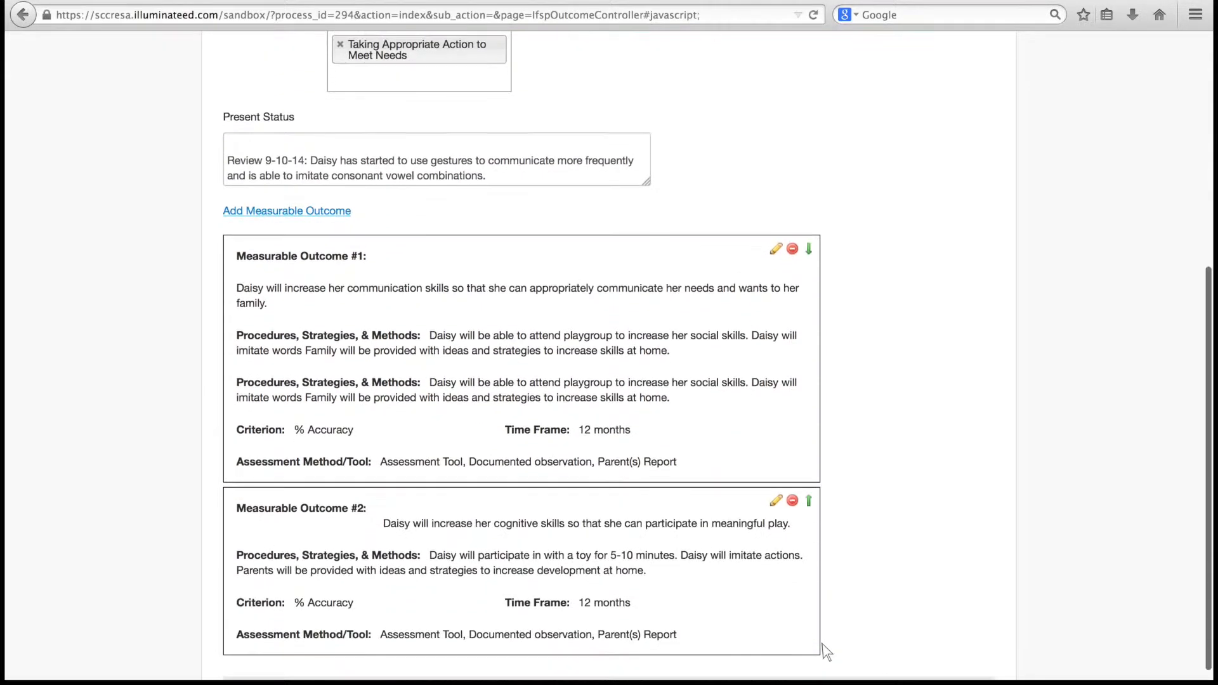
{"action": "scroll", "coordinate": [826, 652], "scroll_direction": "up", "scroll_amount": 9}
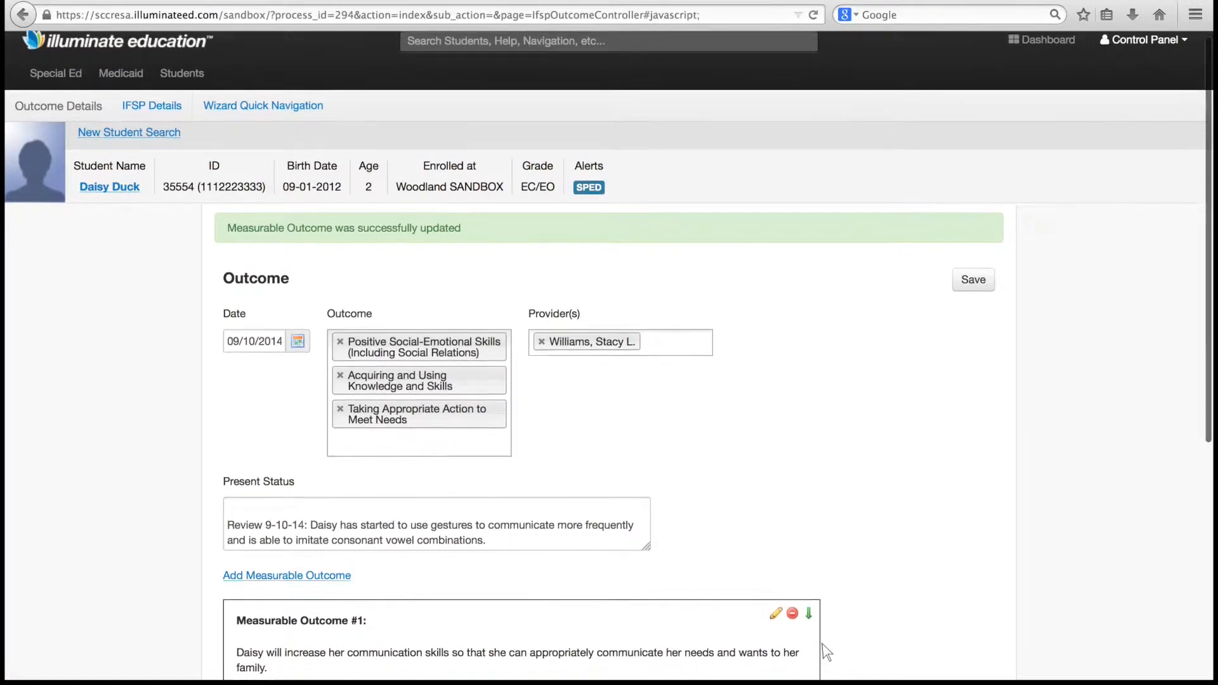
{"action": "scroll", "coordinate": [826, 652], "scroll_direction": "down", "scroll_amount": 3}
{"action": "scroll", "coordinate": [826, 651], "scroll_direction": "down", "scroll_amount": 7}
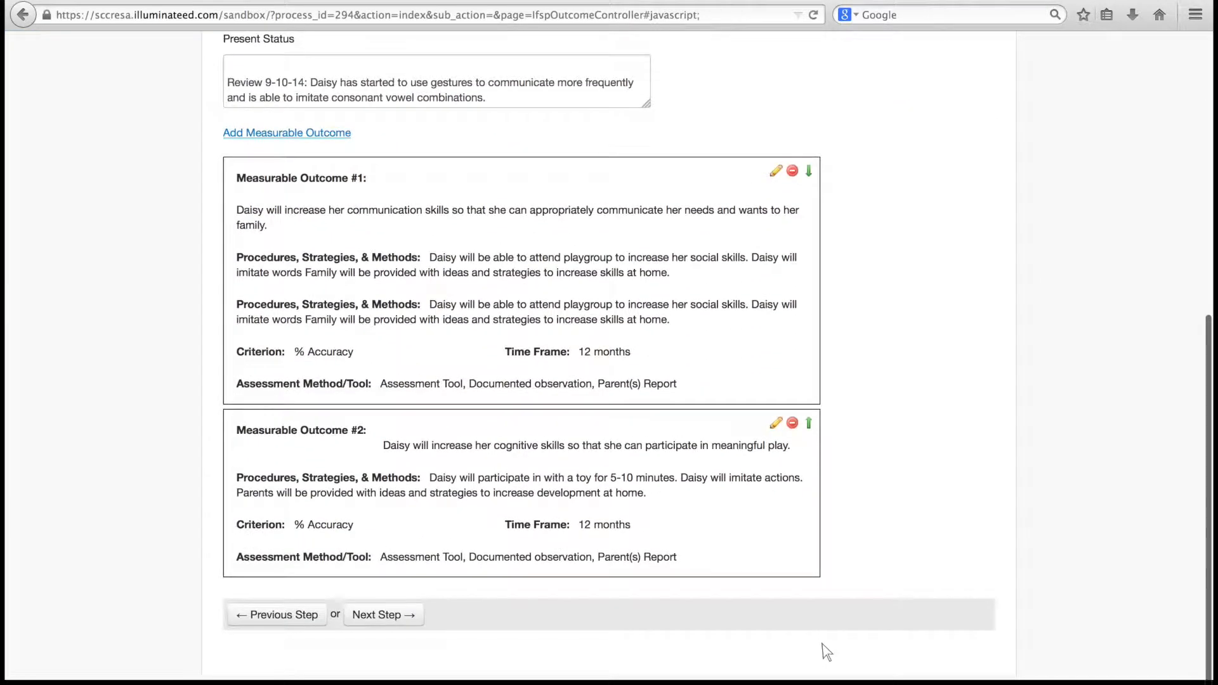
{"action": "left_click", "coordinate": [401, 617]}
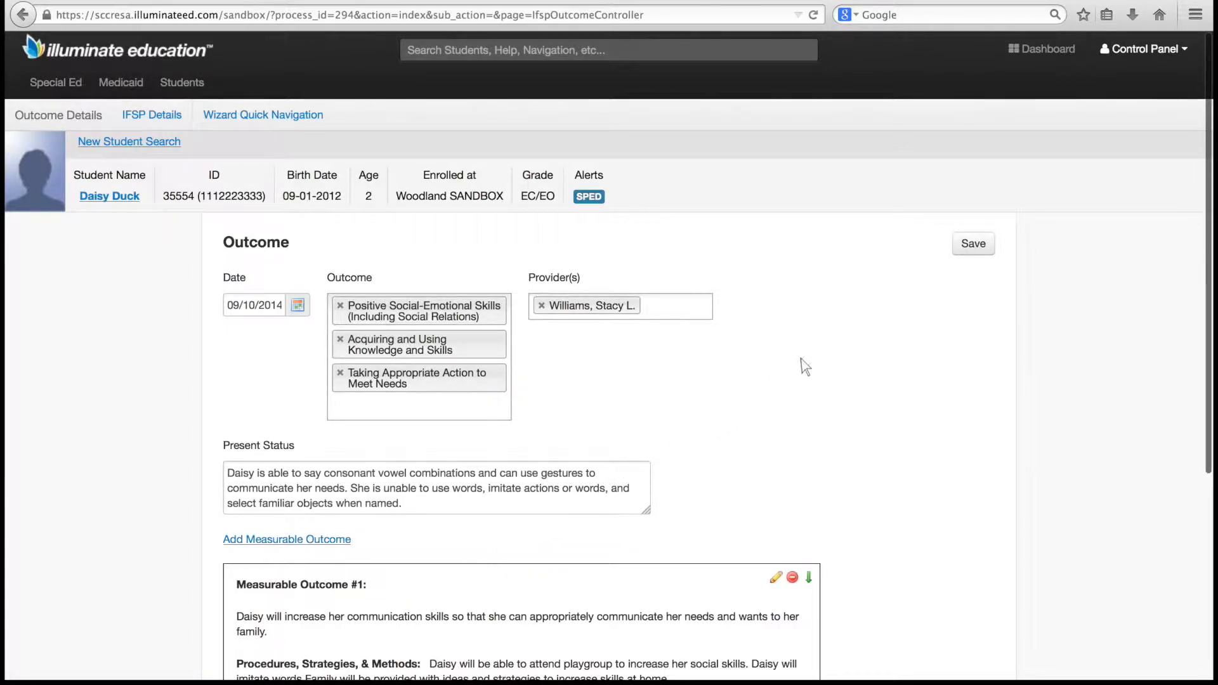
- Jump to the Transition Plan step via Wizard Quick Navigation and add a new transition plan
{"action": "left_click", "coordinate": [979, 245]}
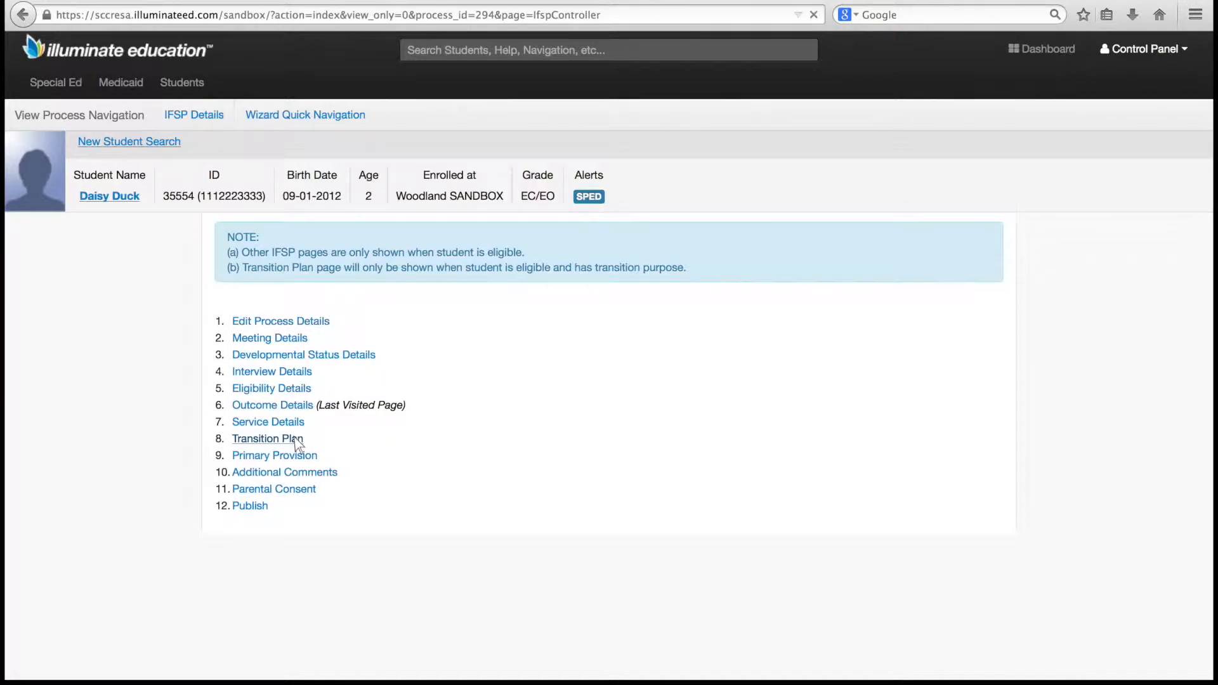
{"action": "left_click", "coordinate": [297, 444]}
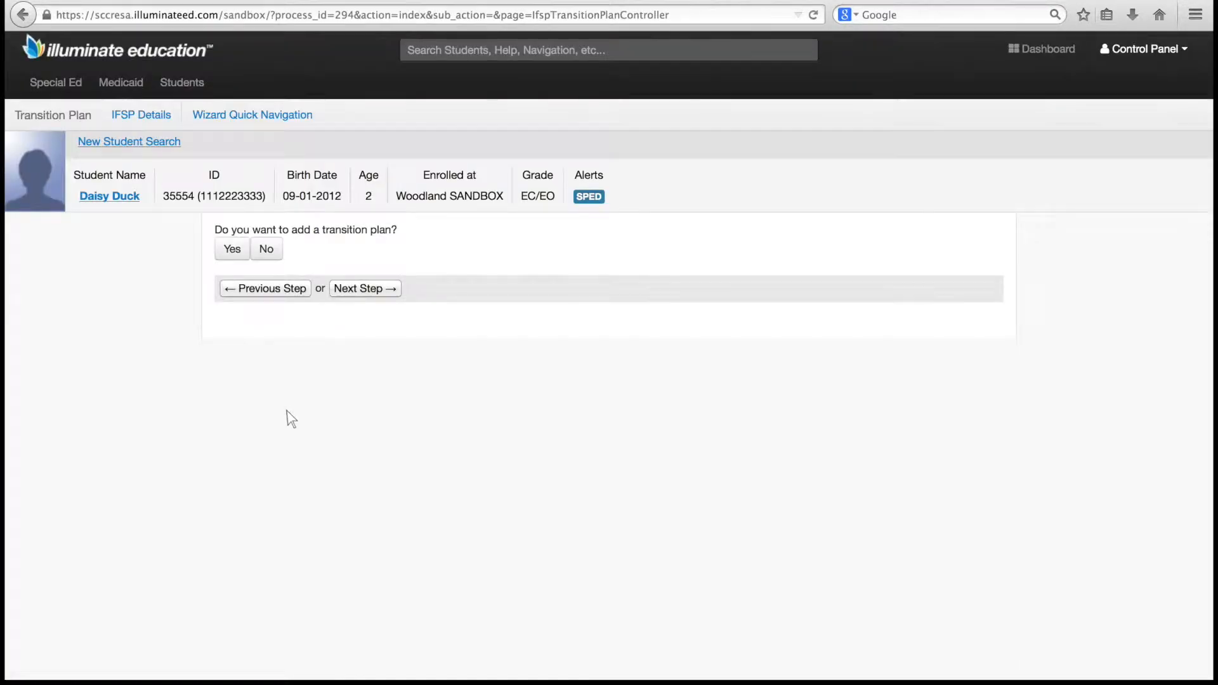
{"action": "left_click", "coordinate": [246, 253]}
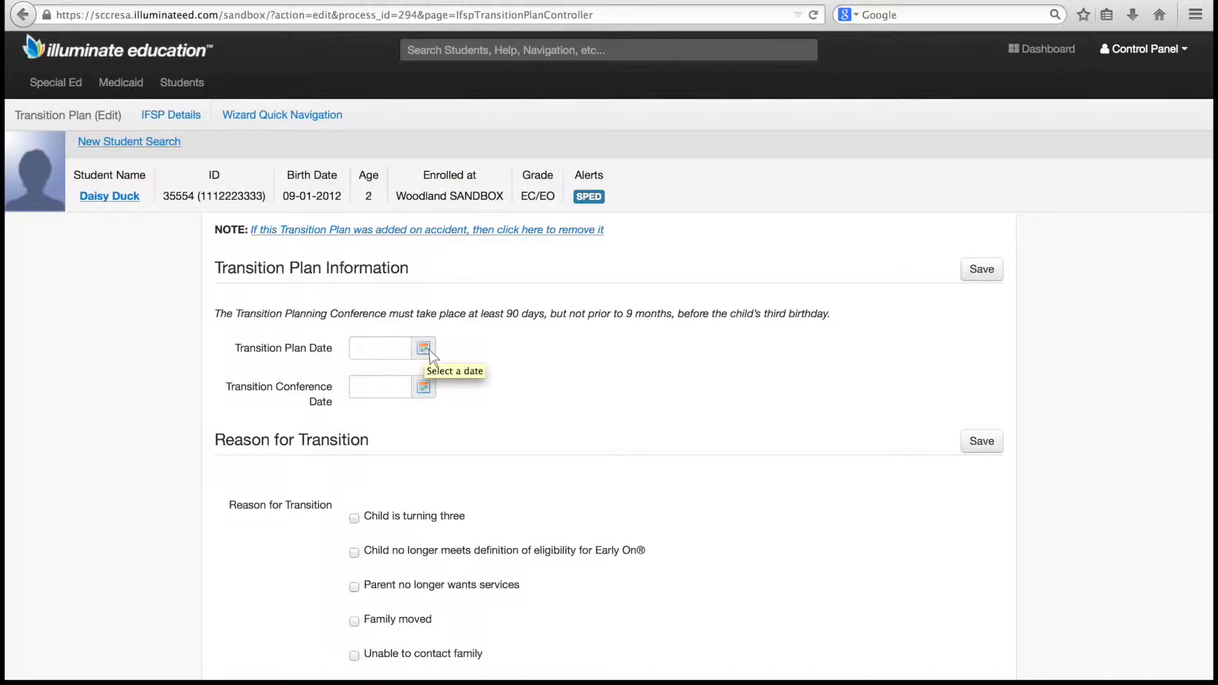
- Pick September 10, 2014 in both the Transition Plan Date and Transition Conference Date calendars
{"action": "left_click", "coordinate": [423, 349]}
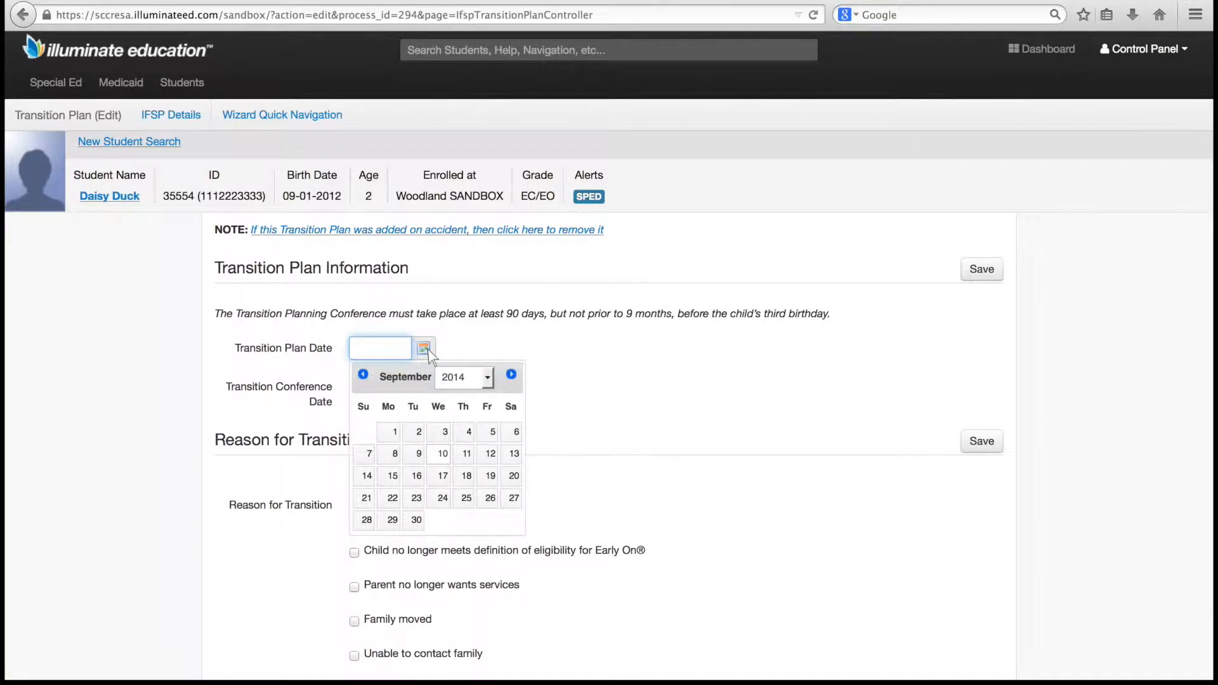
{"action": "left_click", "coordinate": [447, 458]}
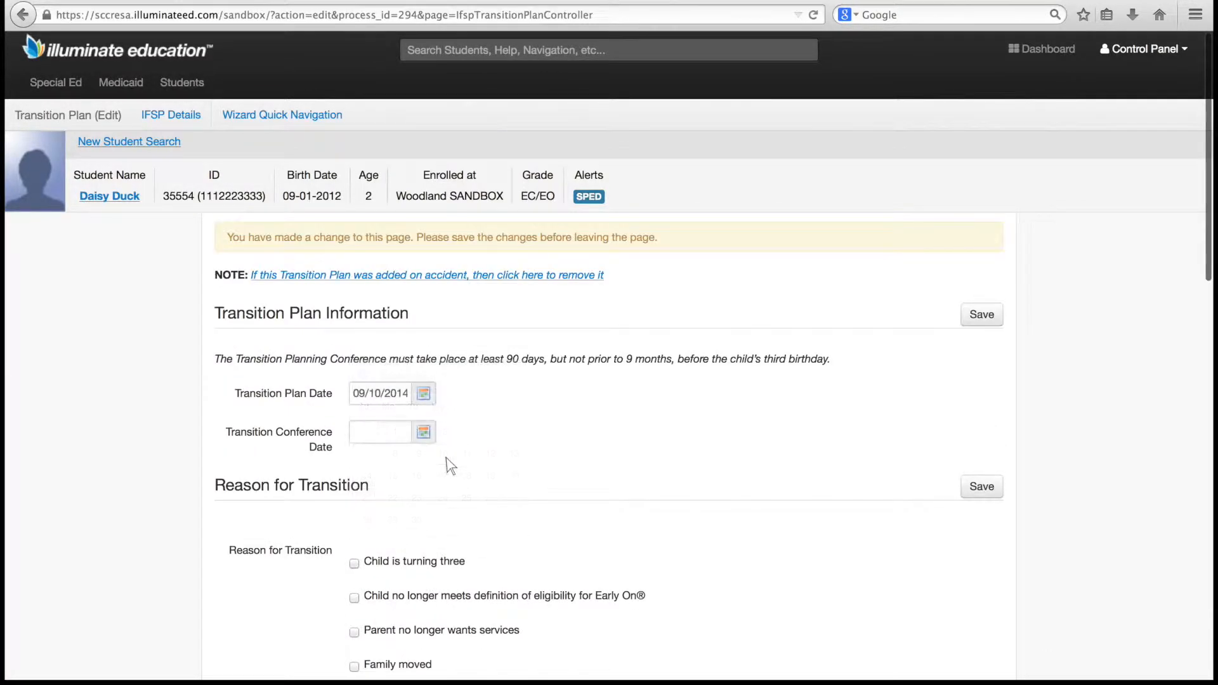
{"action": "left_click", "coordinate": [401, 438]}
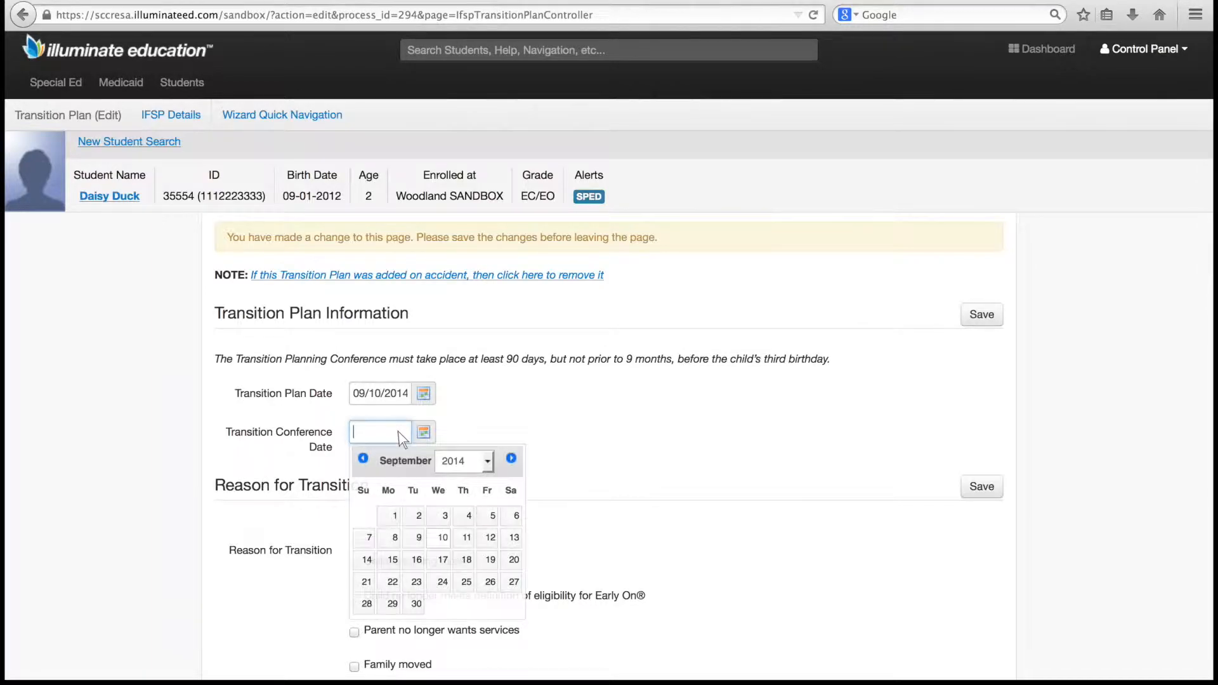
{"action": "left_click", "coordinate": [443, 543]}
{"action": "scroll", "coordinate": [443, 551], "scroll_direction": "down", "scroll_amount": 5}
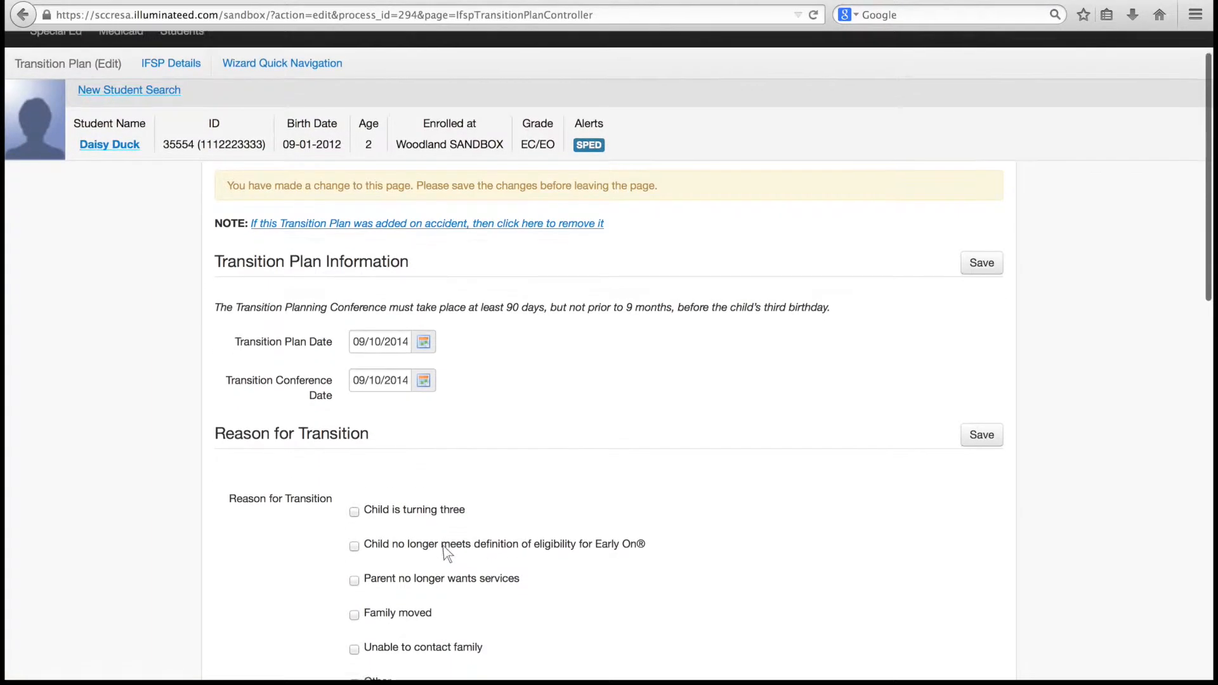
{"action": "scroll", "coordinate": [447, 552], "scroll_direction": "down", "scroll_amount": 2}
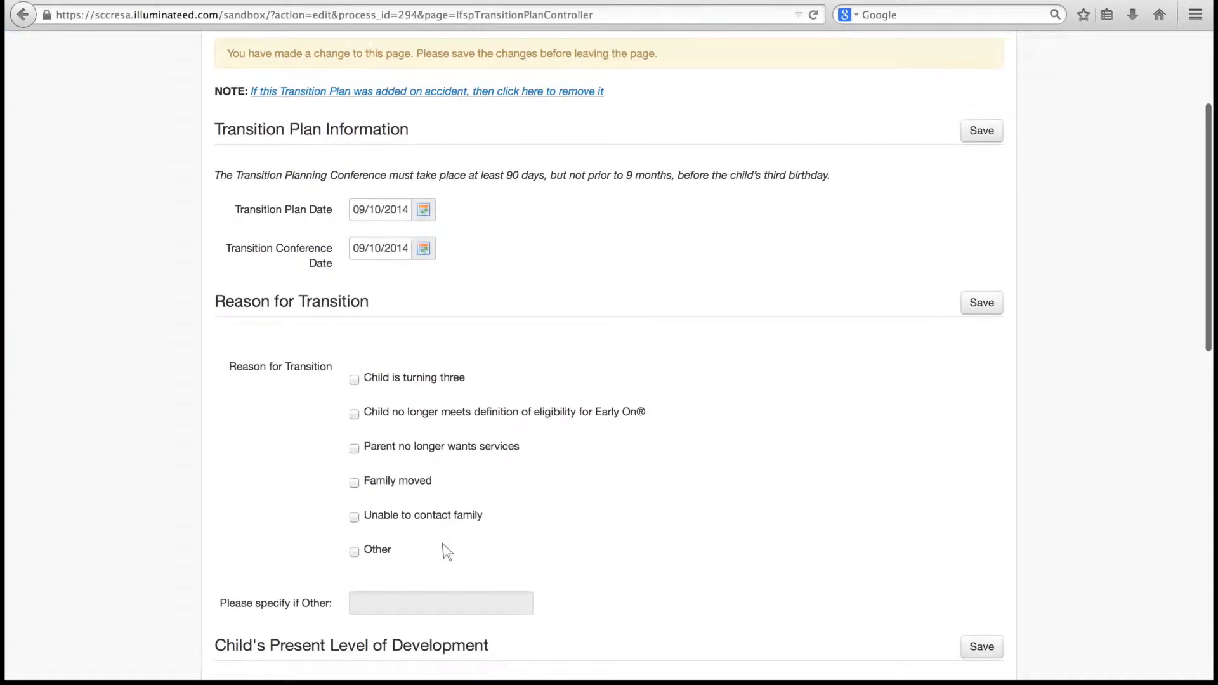
{"action": "scroll", "coordinate": [447, 550], "scroll_direction": "down", "scroll_amount": 2}
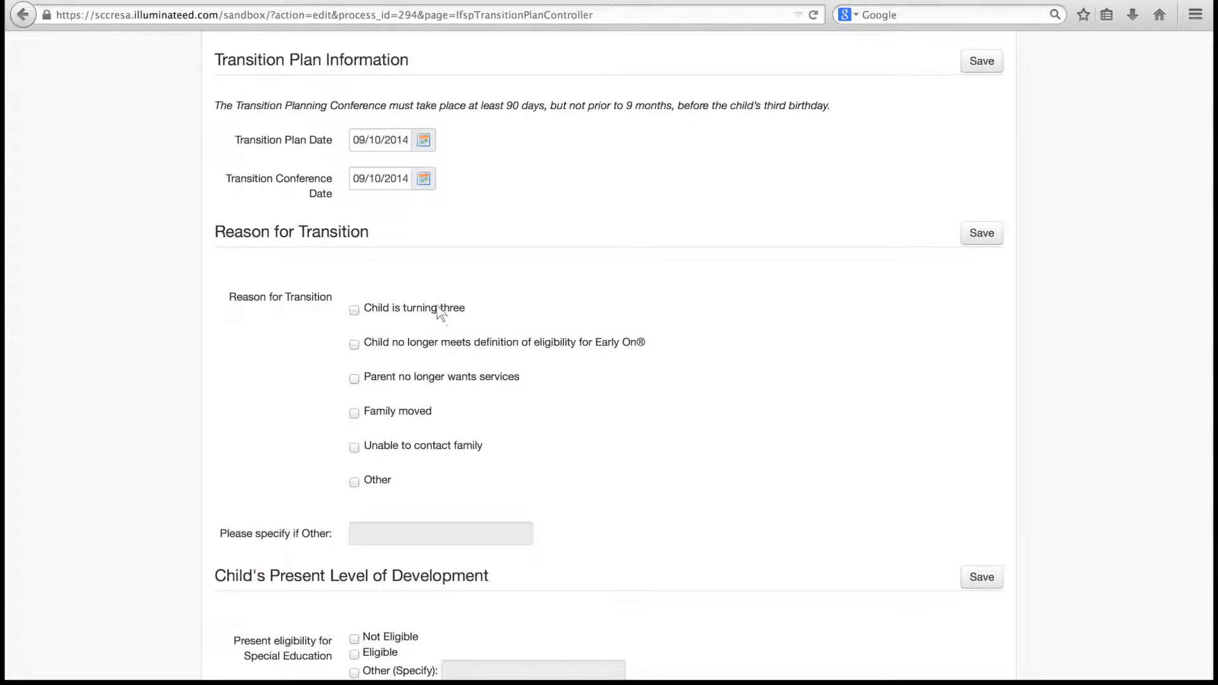
{"action": "scroll", "coordinate": [412, 298], "scroll_direction": "down", "scroll_amount": 3}
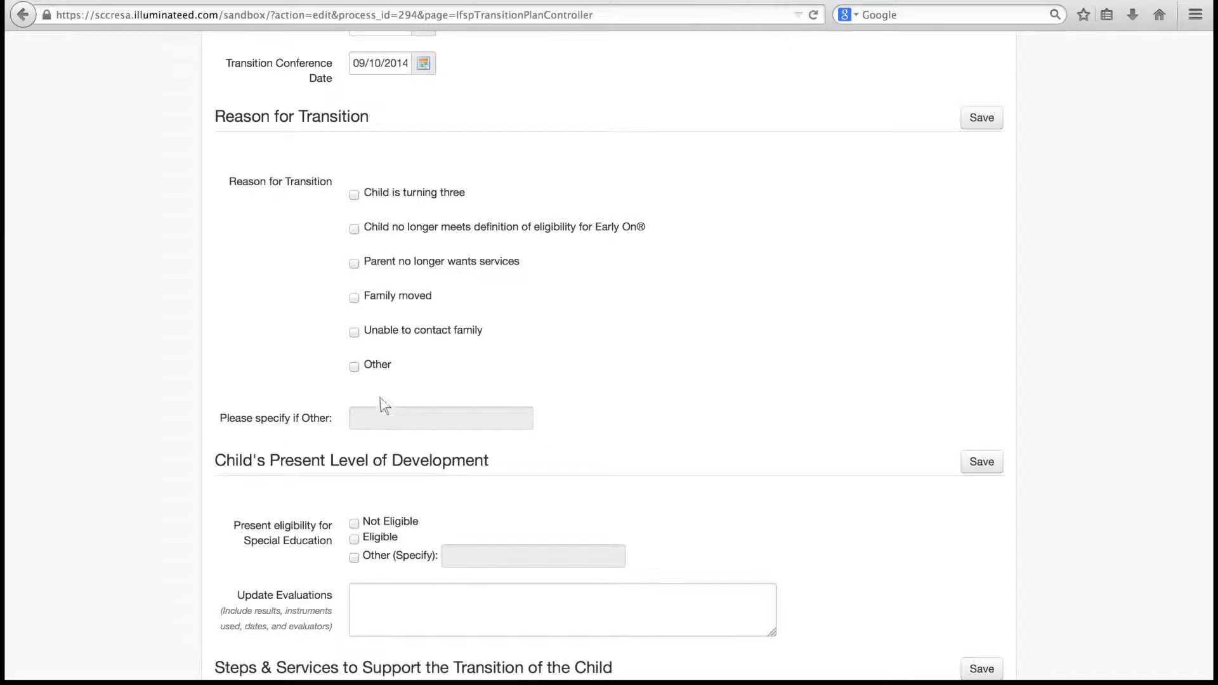
- Tick 'Child is turning three' under Reason for Transition
{"action": "left_click", "coordinate": [355, 194]}
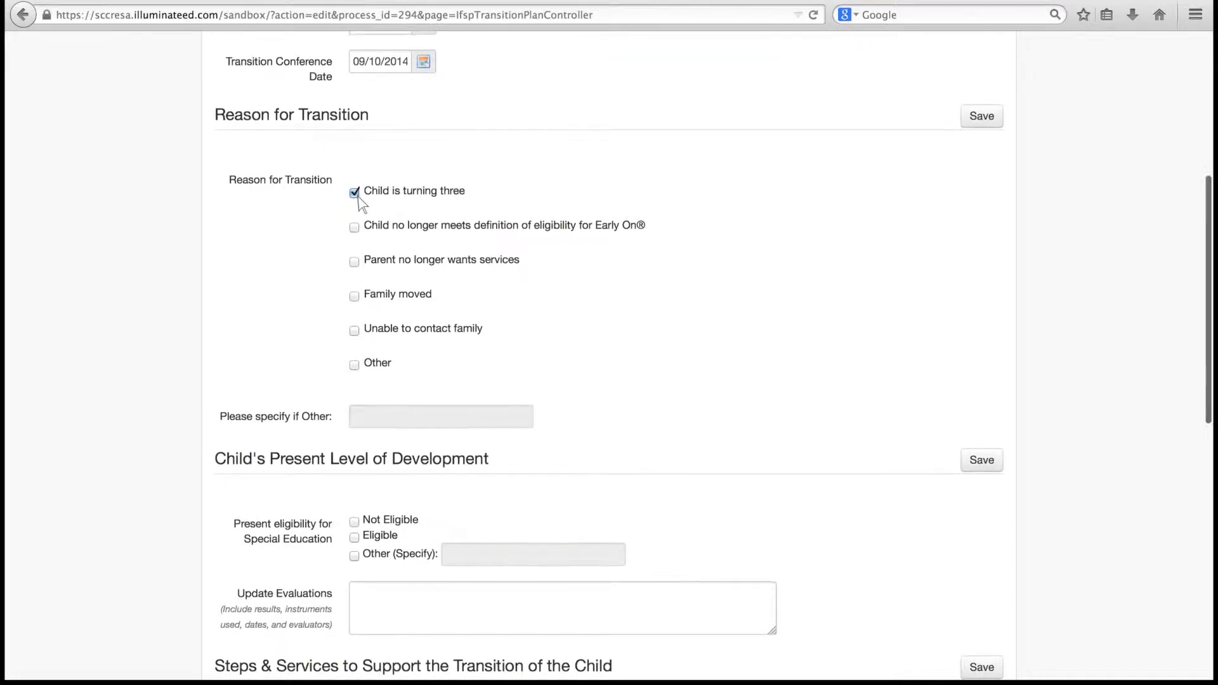
{"action": "scroll", "coordinate": [359, 203], "scroll_direction": "down", "scroll_amount": 1}
{"action": "scroll", "coordinate": [359, 203], "scroll_direction": "down", "scroll_amount": 1}
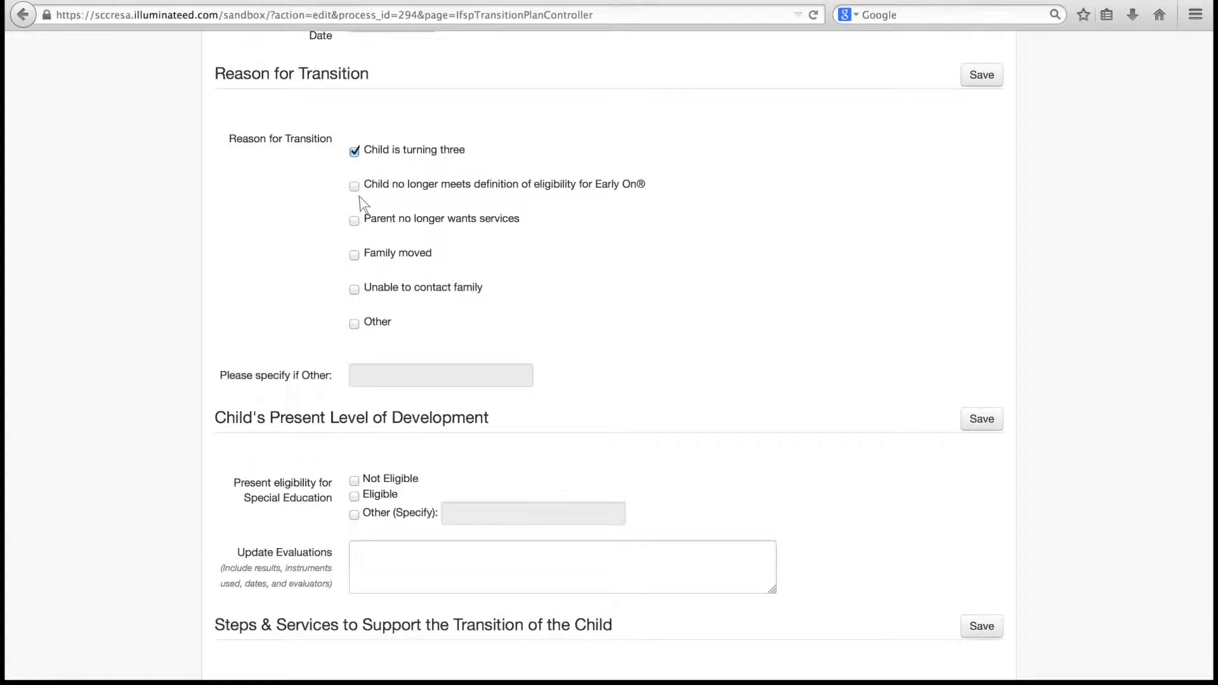
{"action": "scroll", "coordinate": [359, 203], "scroll_direction": "down", "scroll_amount": 10}
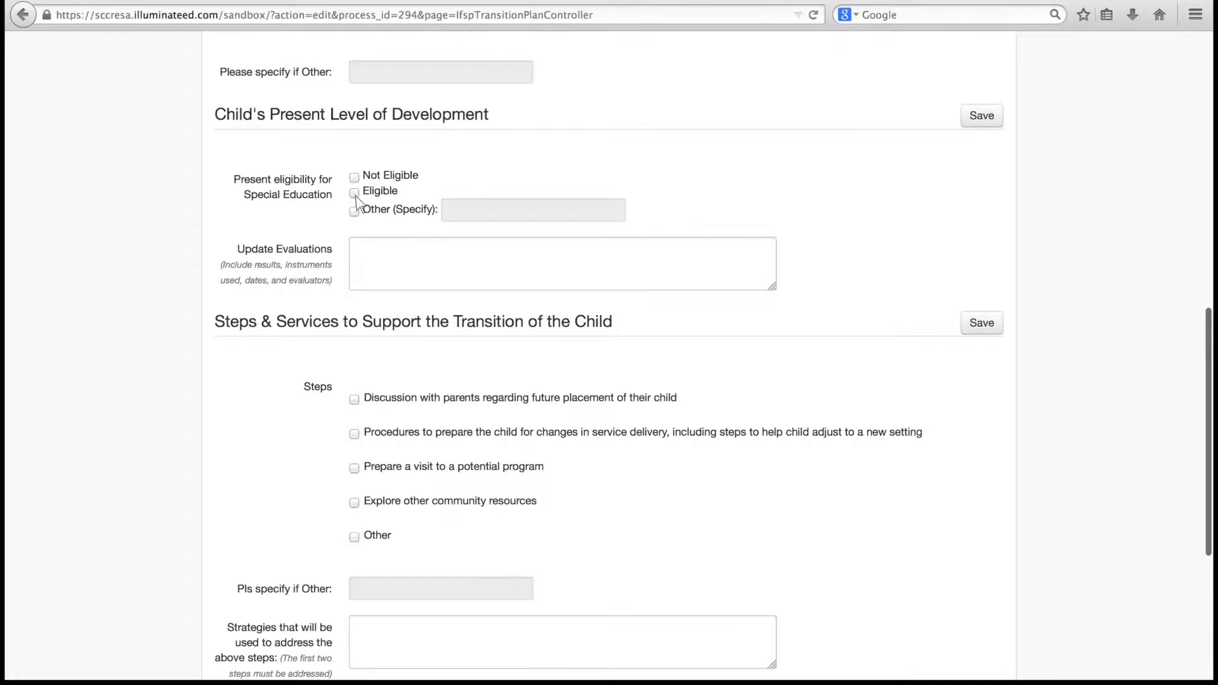
- Mark the child Eligible and enter DBI-2 results: Communication 10-11 month skills, Cognitive 14-15 months
{"action": "left_click", "coordinate": [354, 193]}
{"action": "left_click", "coordinate": [371, 260]}
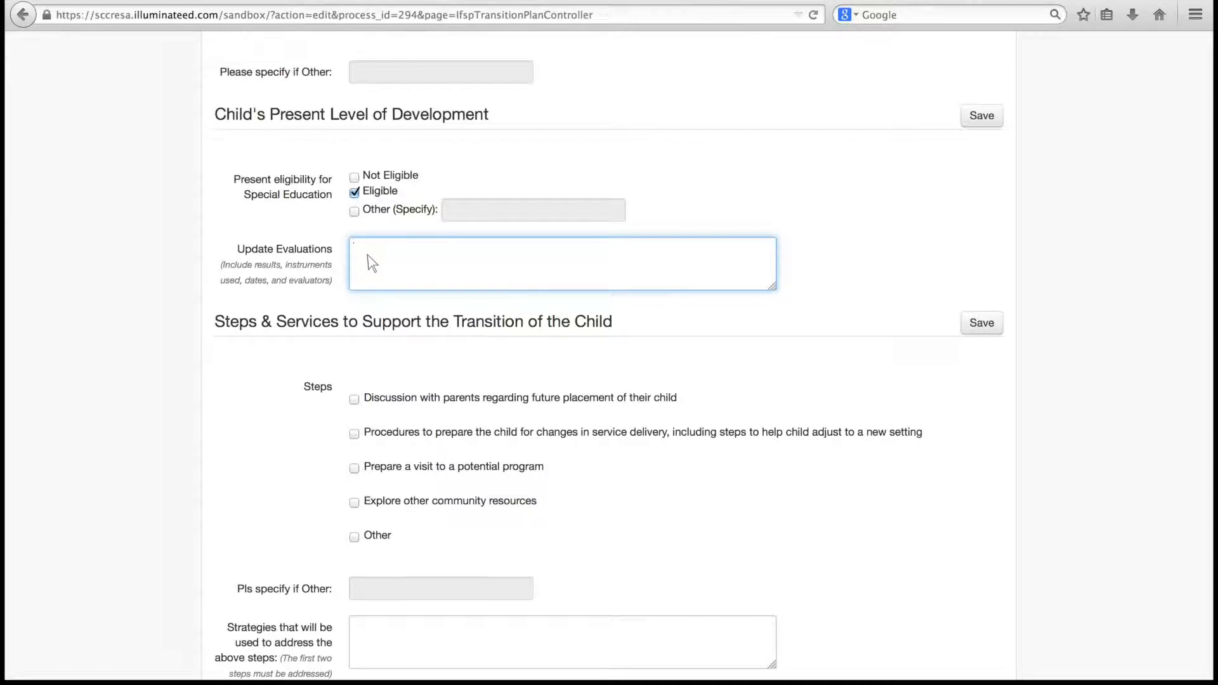
{"action": "type", "text": "DBI-2 by MET Team 9-1-14 "}
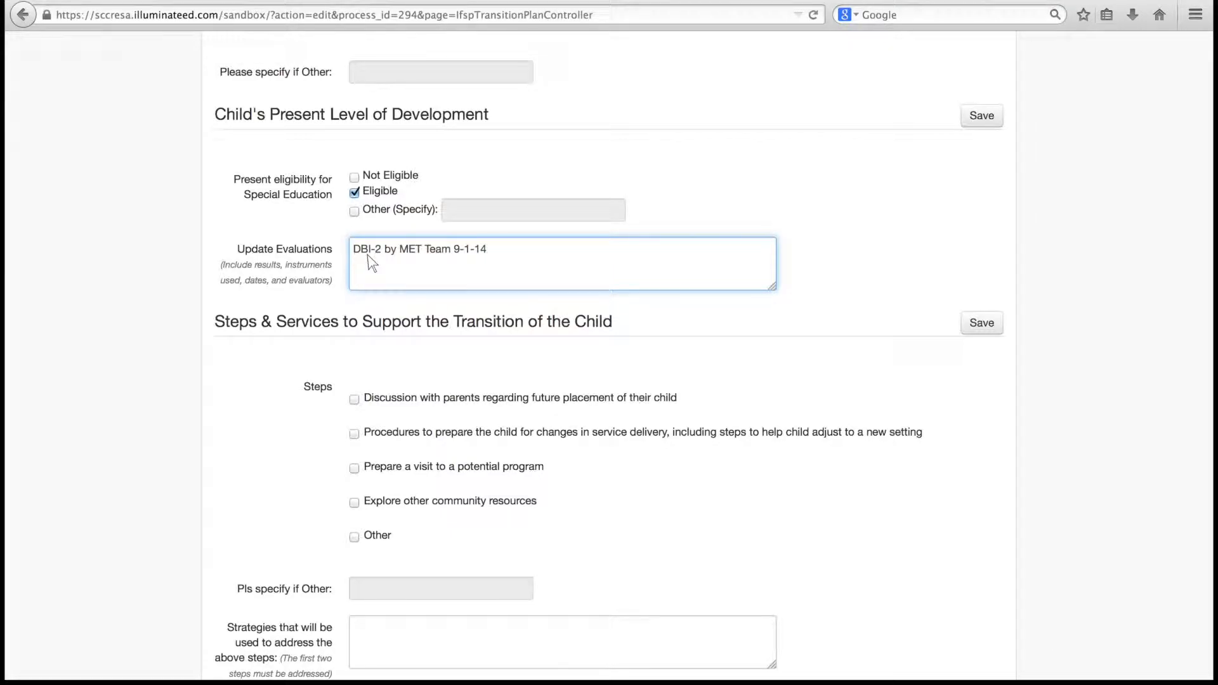
{"action": "type", "text": "Communicat"}
{"action": "type", "text": "ion"}
{"action": "type", "text": ": "}
{"action": "type", "text": "Passed"}
{"action": "type", "text": " 10-"}
{"action": "type", "text": "11 month"}
{"action": "type", "text": " skills "}
{"action": "type", "text": "Conit"}
{"action": "key", "text": "BackSpace"}
{"action": "key", "text": "BackSpace"}
{"action": "key", "text": "BackSpace"}
{"action": "type", "text": "gnitive: Passed 14-15 months skills."}
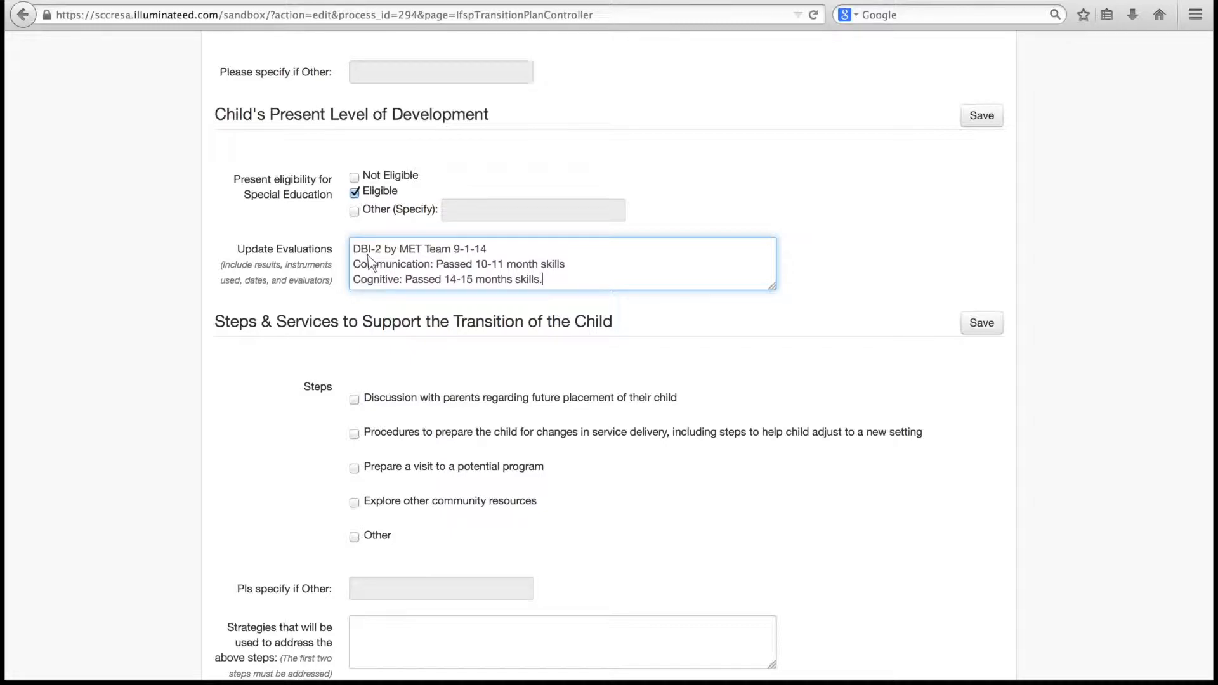
{"action": "scroll", "coordinate": [370, 260], "scroll_direction": "up", "scroll_amount": 1}
{"action": "scroll", "coordinate": [370, 261], "scroll_direction": "down", "scroll_amount": 5}
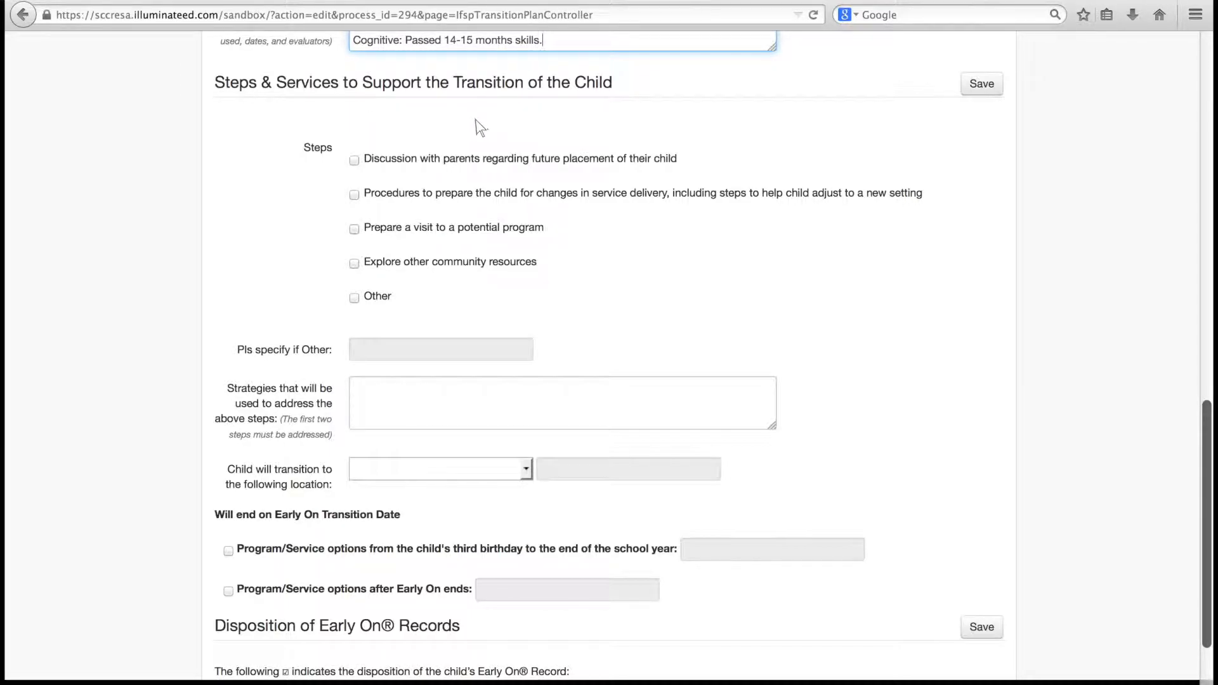
- Check the first two transition steps and write strategies: updated scores, IEP before third birthday, weekly ECSE
{"action": "left_click", "coordinate": [354, 160]}
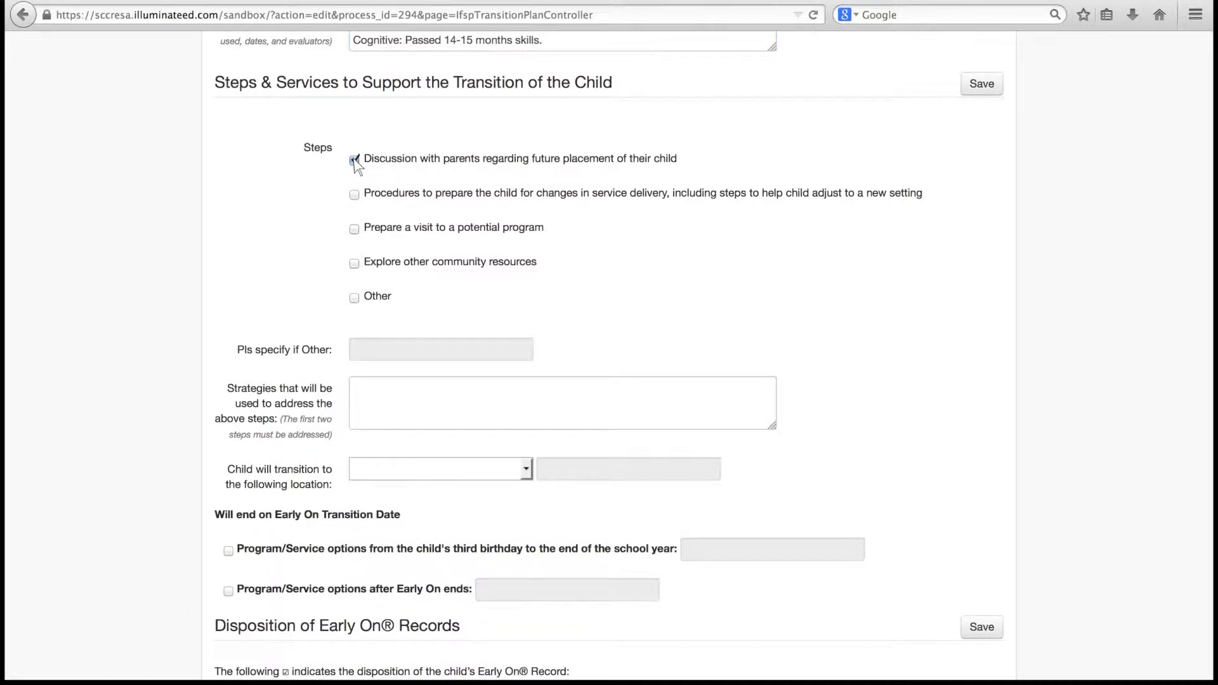
{"action": "left_click", "coordinate": [354, 195]}
{"action": "left_click", "coordinate": [419, 392]}
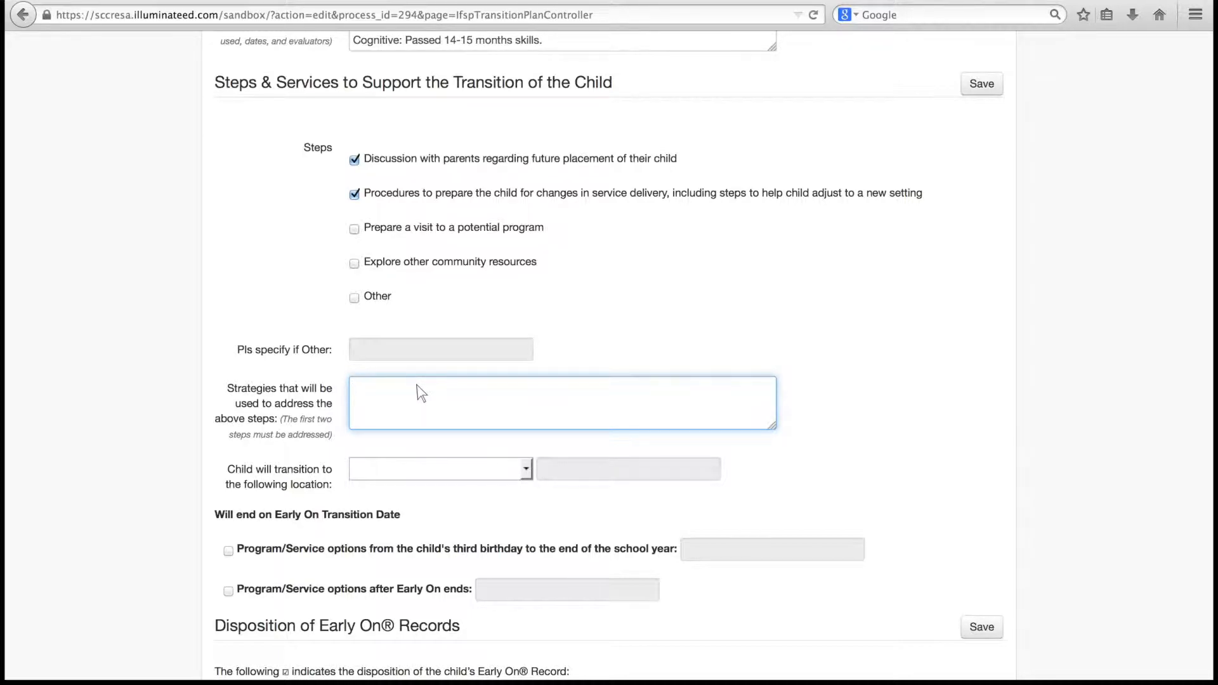
{"action": "type", "text": "Daisy will be"}
{"action": "key", "text": "BackSpace"}
{"action": "key", "text": "BackSpace"}
{"action": "key", "text": "BackSpace"}
{"action": "key", "text": "BackSpace"}
{"action": "key", "text": "BackSpace"}
{"action": "key", "text": "BackSpace"}
{"action": "key", "text": "BackSpace"}
{"action": "key", "text": "BackSpace"}
{"action": "type", "text": "'s scores will be up dated and an IEP will be"}
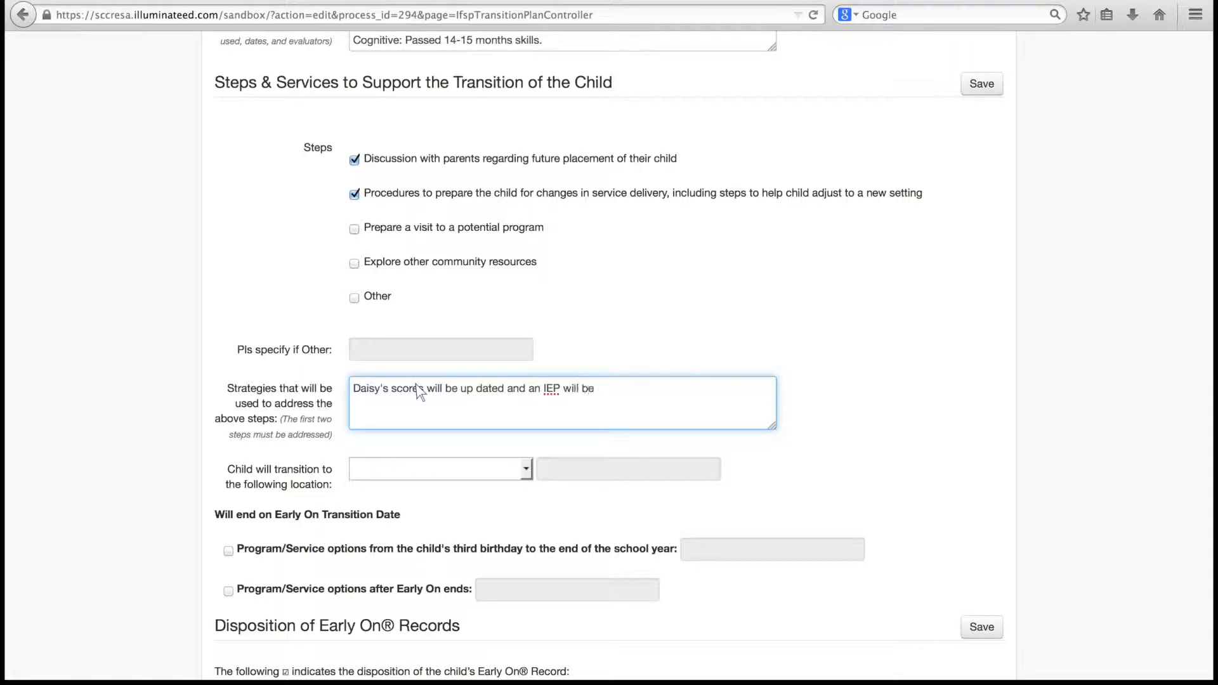
{"action": "type", "text": " held before her third birthday. Steps will be discussed for the transition process."}
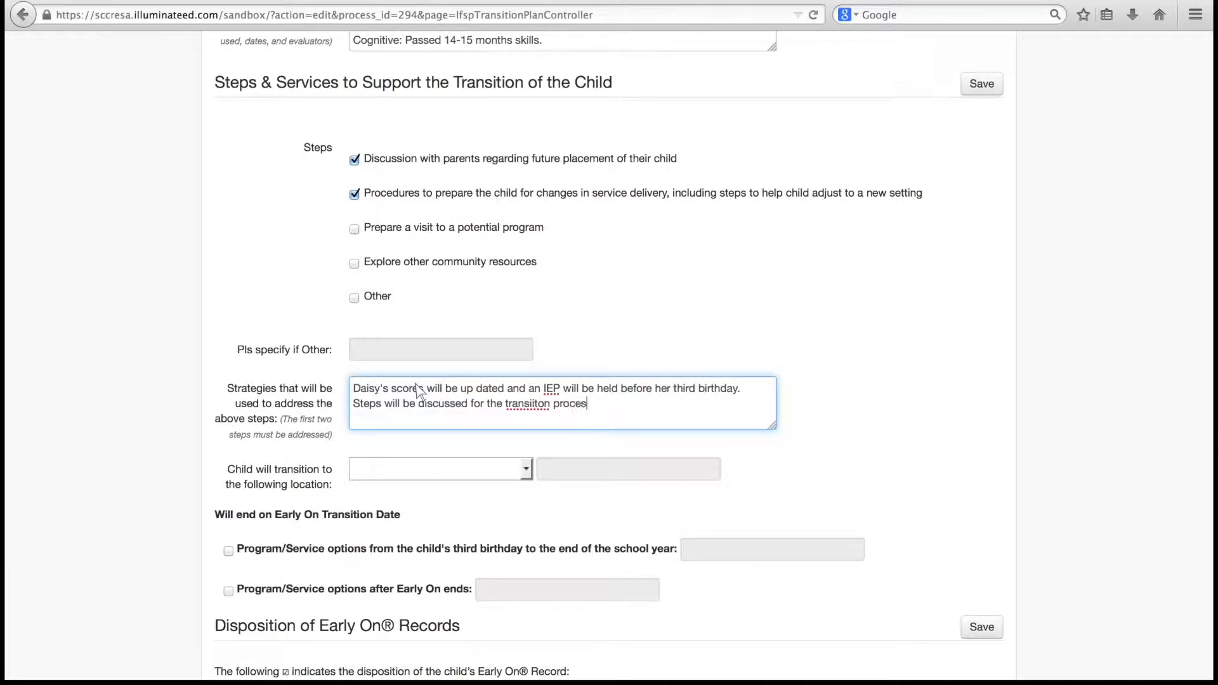
{"action": "type", "text": "  Daisy will be able to attend the ECSE program "}
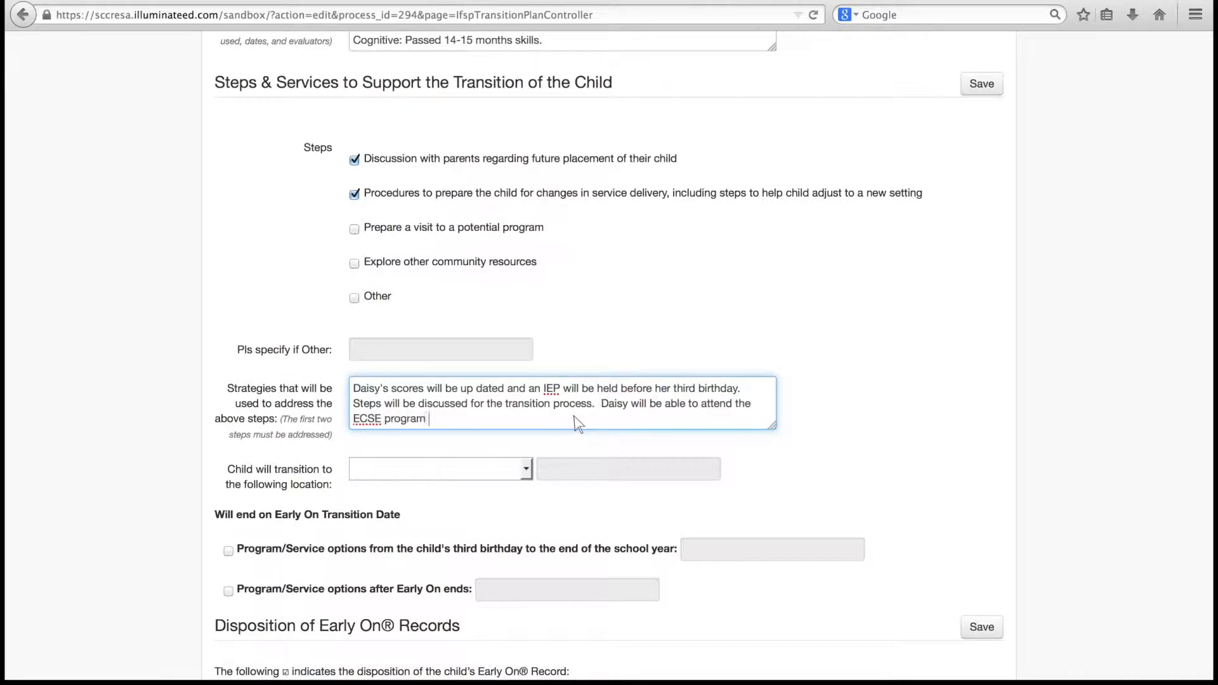
{"action": "type", "text": "for an hour a week until her third birthday as a part of her transi"}
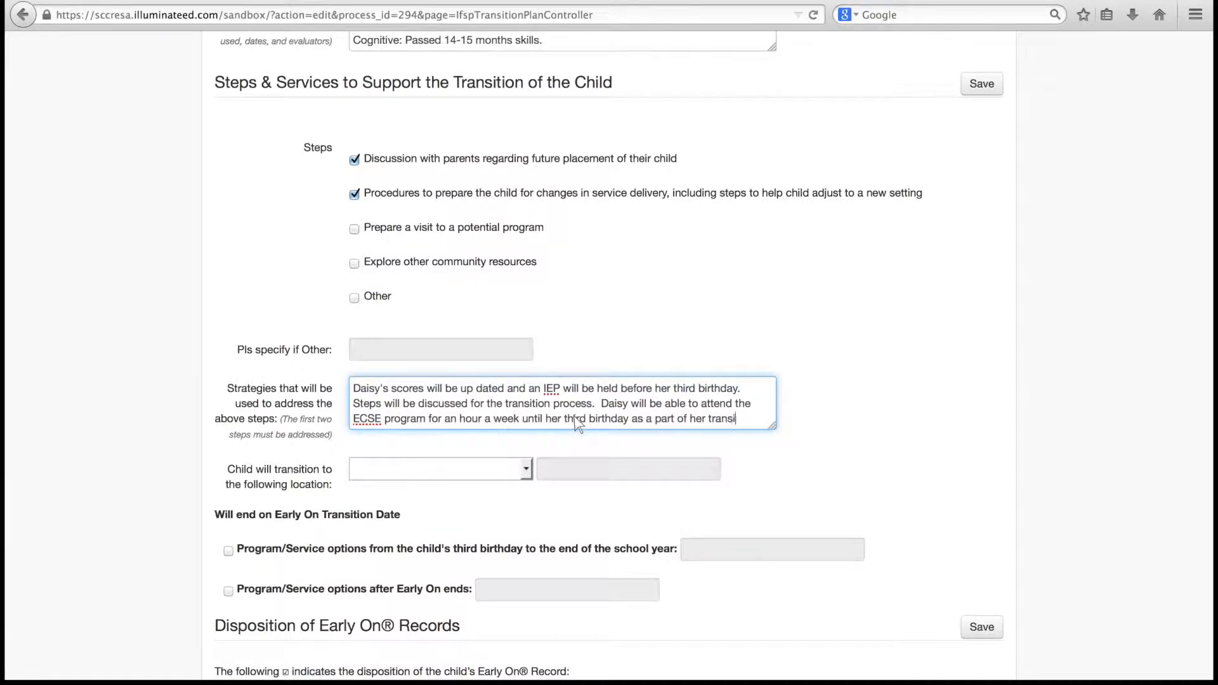
{"action": "type", "text": "tion plan."}
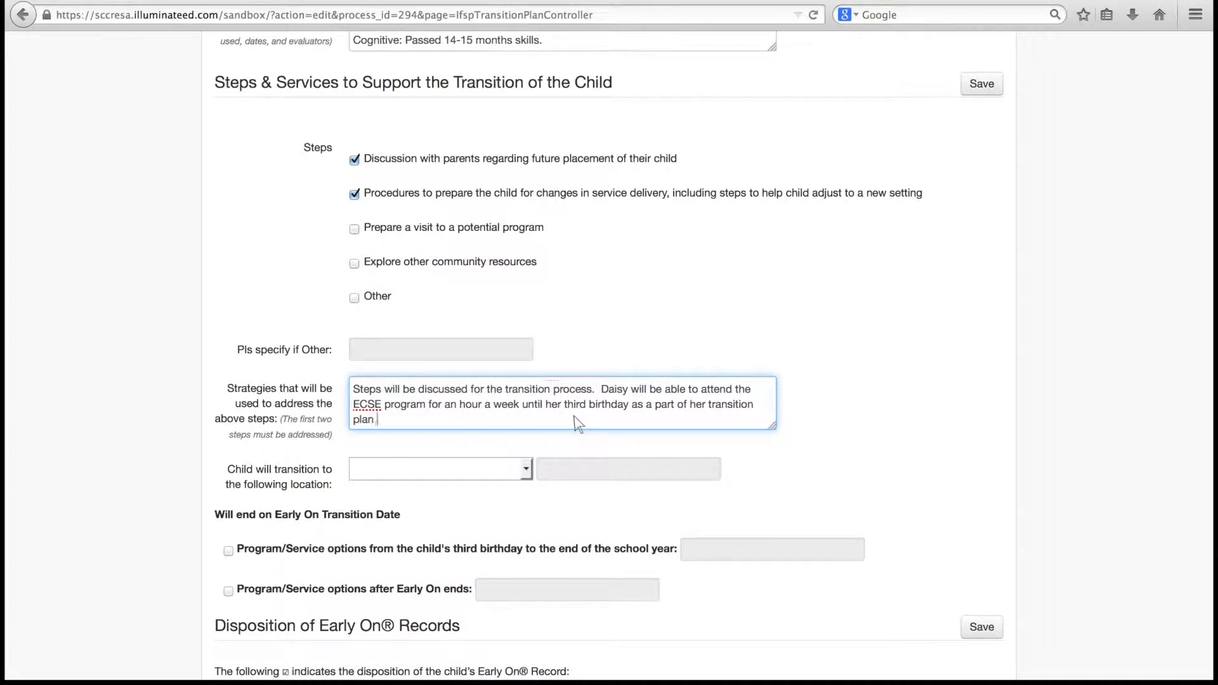
{"action": "scroll", "coordinate": [574, 417], "scroll_direction": "down", "scroll_amount": 1}
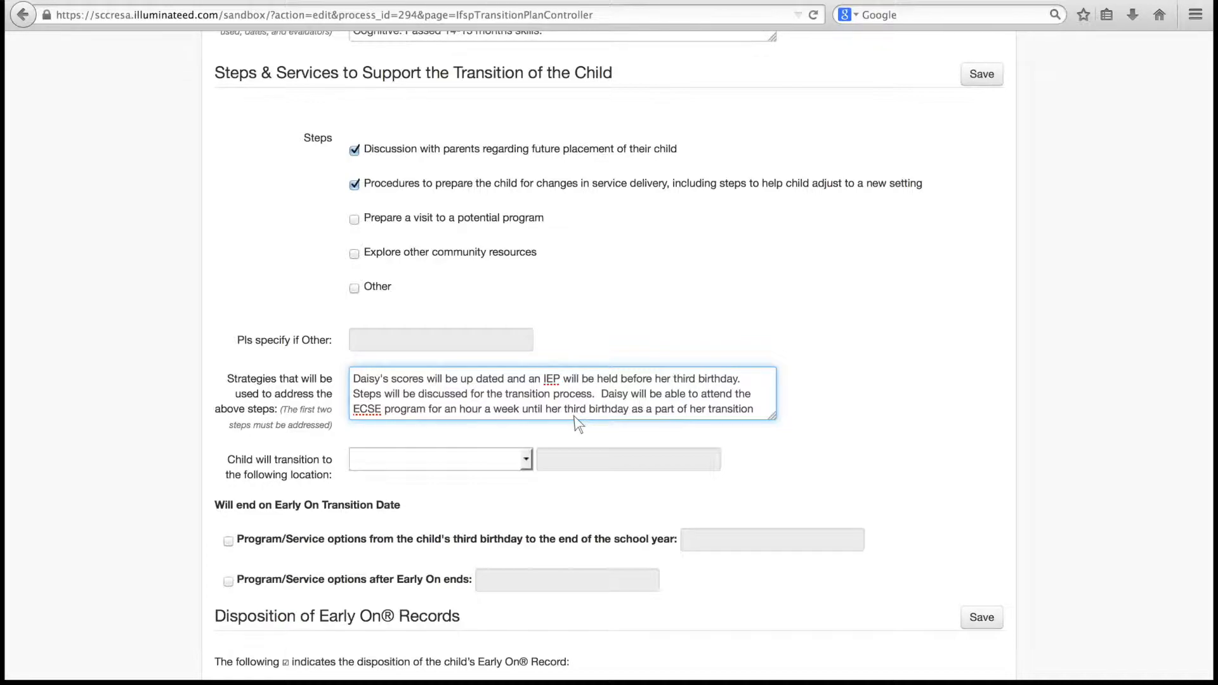
{"action": "left_click_drag", "start_coordinate": [772, 416], "coordinate": [784, 431]}
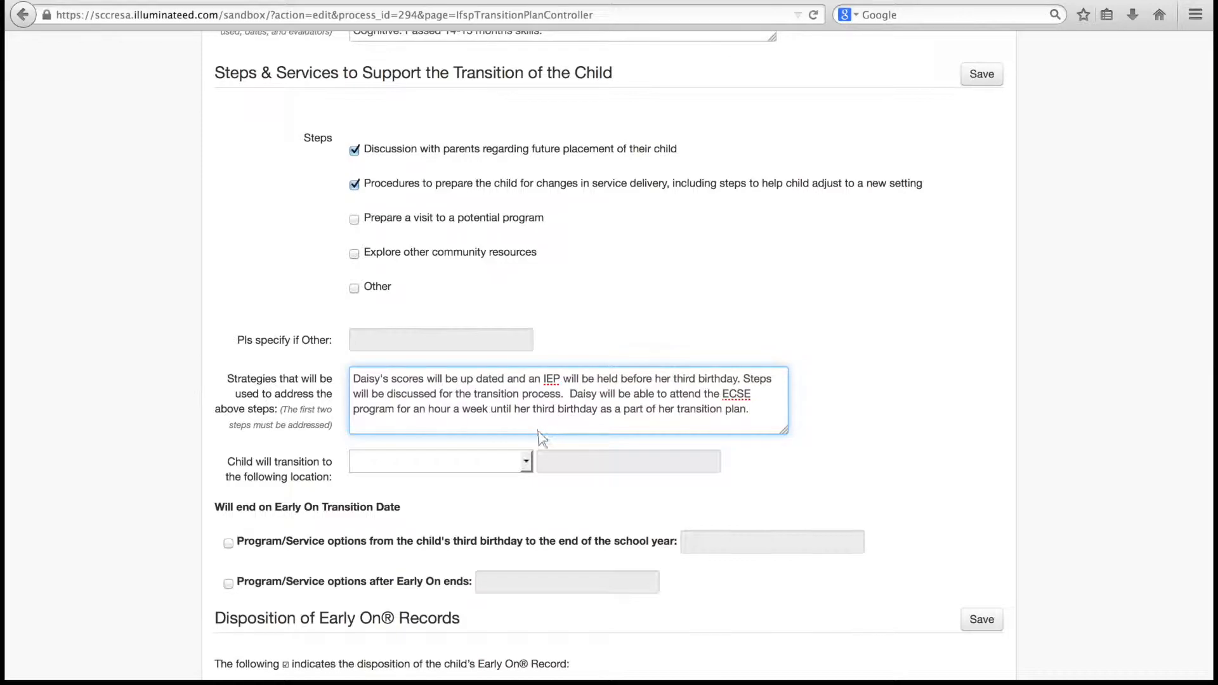
- Choose Other (Specify) as the transition location and enter 'ECSE program'
{"action": "left_click", "coordinate": [477, 465]}
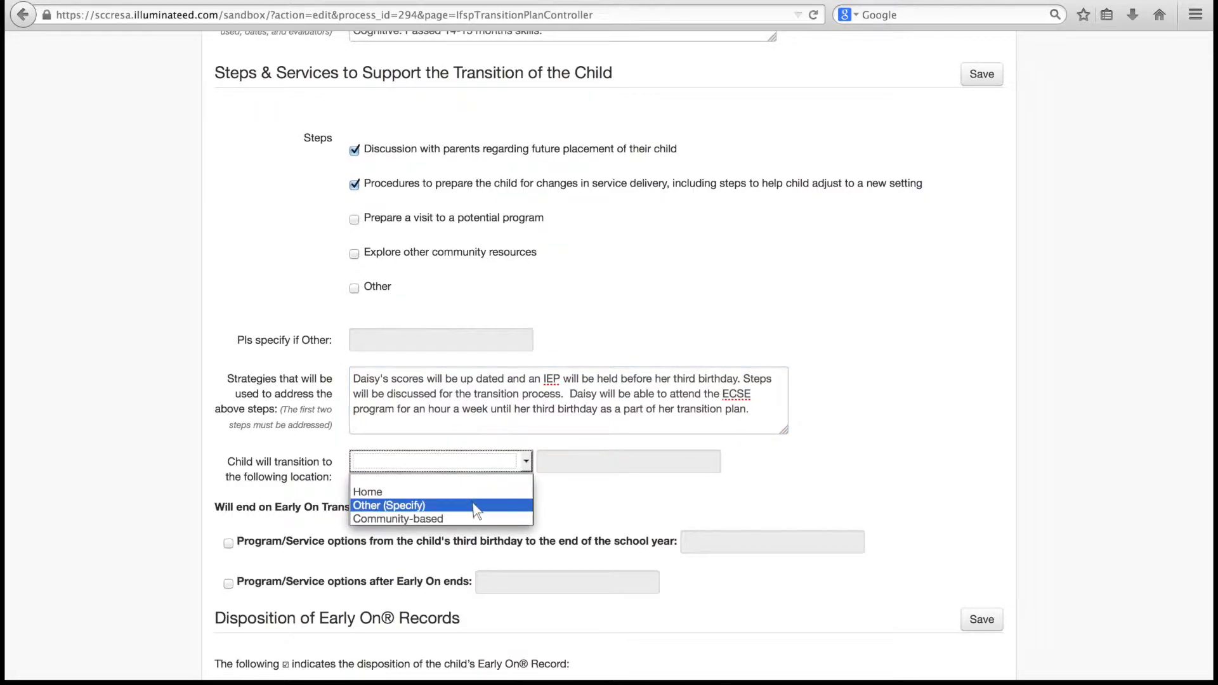
{"action": "left_click", "coordinate": [475, 508]}
{"action": "left_click", "coordinate": [544, 467]}
{"action": "type", "text": "E"}
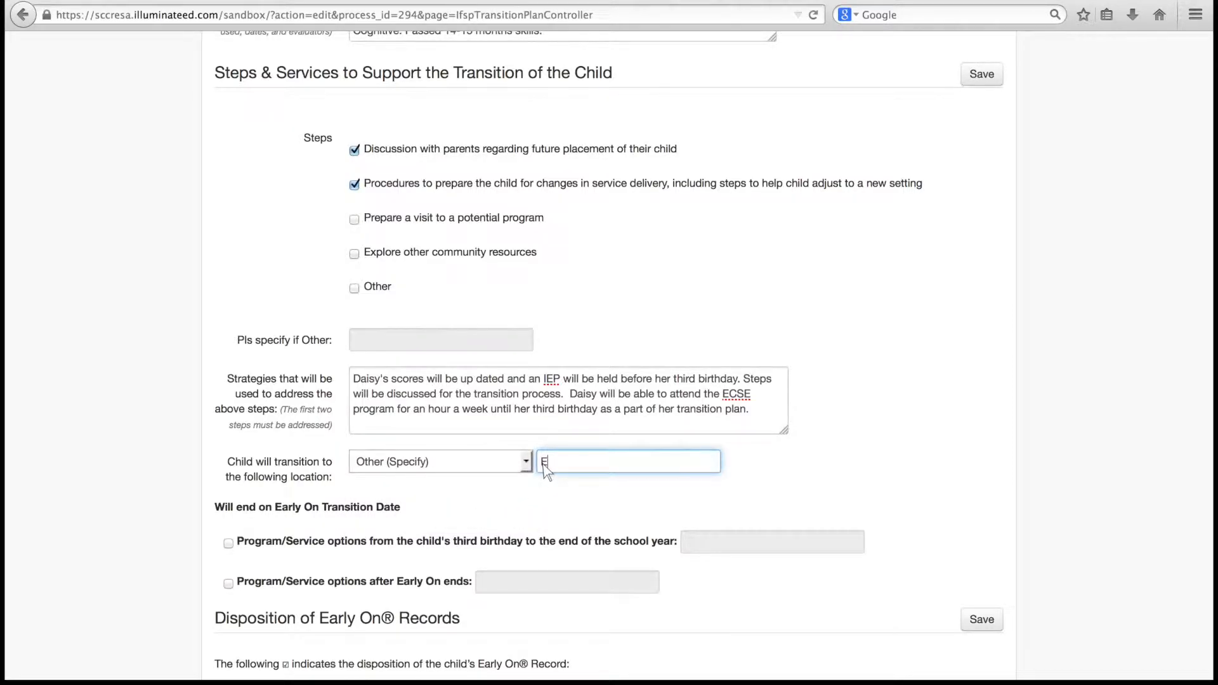
{"action": "type", "text": "CSE program"}
{"action": "scroll", "coordinate": [544, 470], "scroll_direction": "down", "scroll_amount": 5}
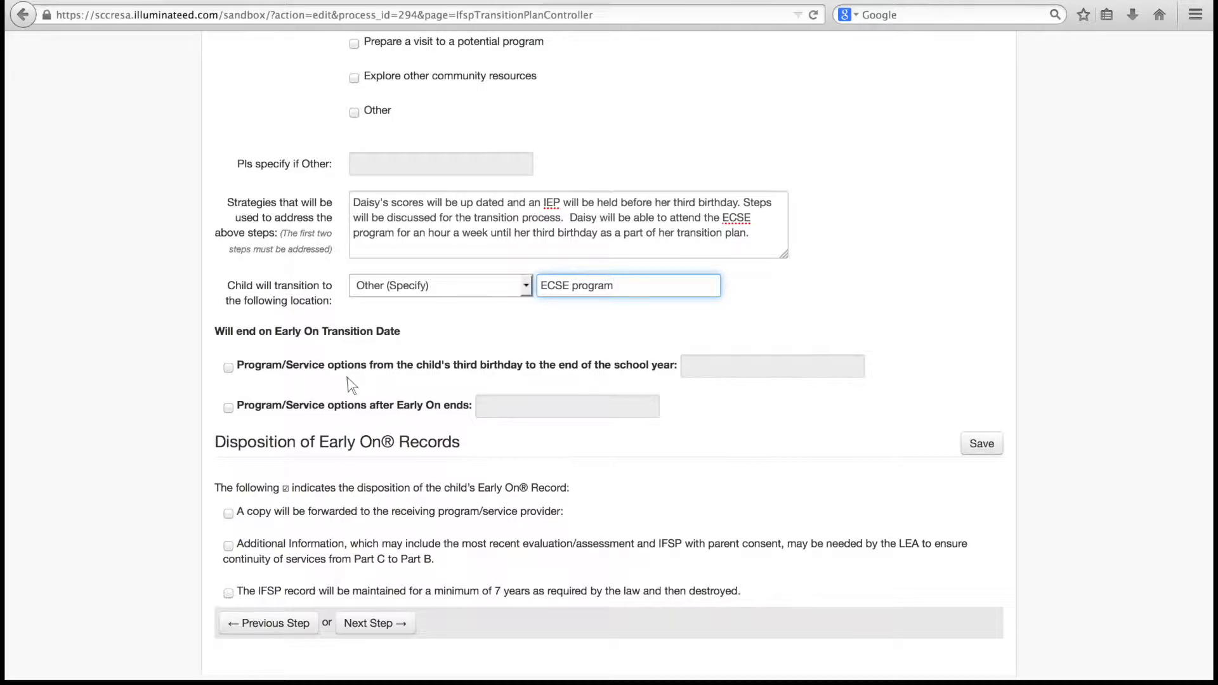
- Check the after-Early-On program option with 'ECSE program' and tick the 7-year record retention box
{"action": "left_click", "coordinate": [230, 409]}
{"action": "left_click", "coordinate": [229, 409]}
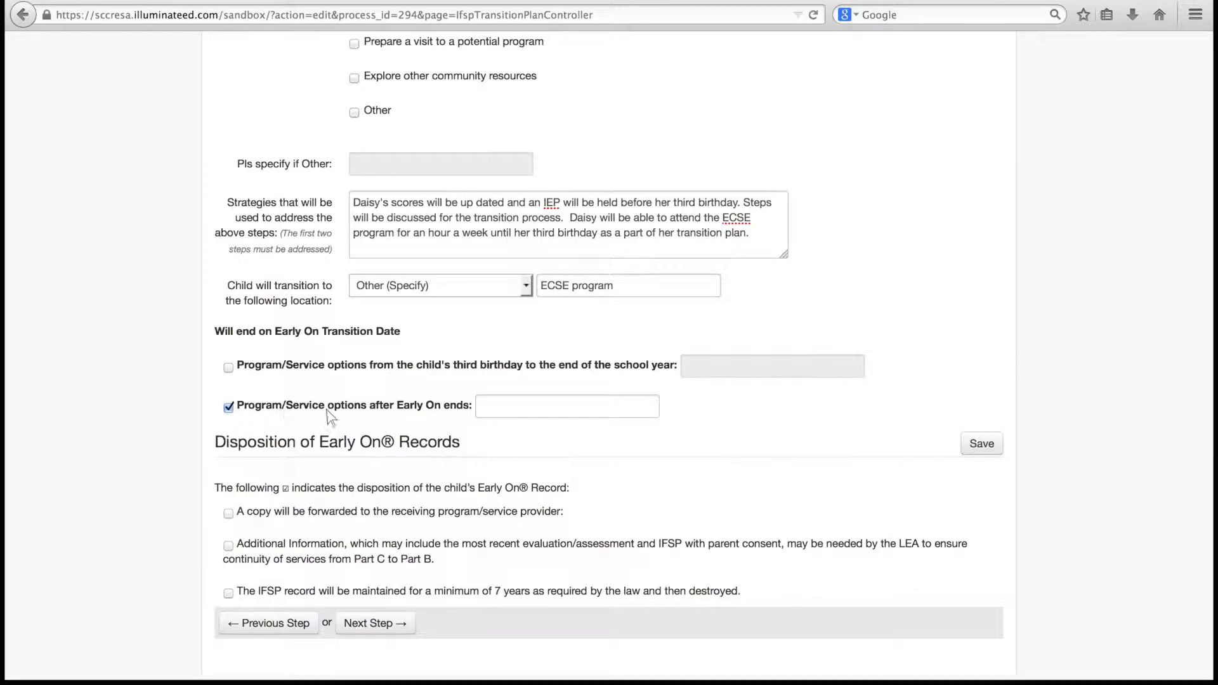
{"action": "left_click", "coordinate": [502, 411]}
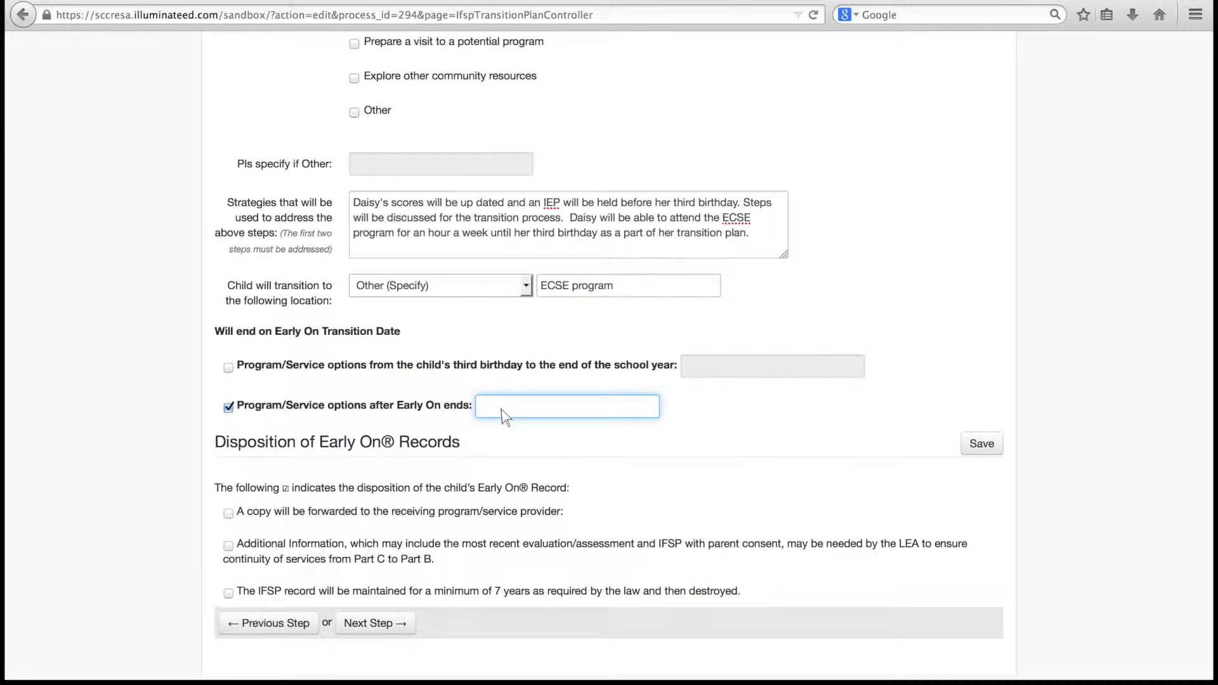
{"action": "type", "text": "ECSE program"}
{"action": "left_click", "coordinate": [229, 594]}
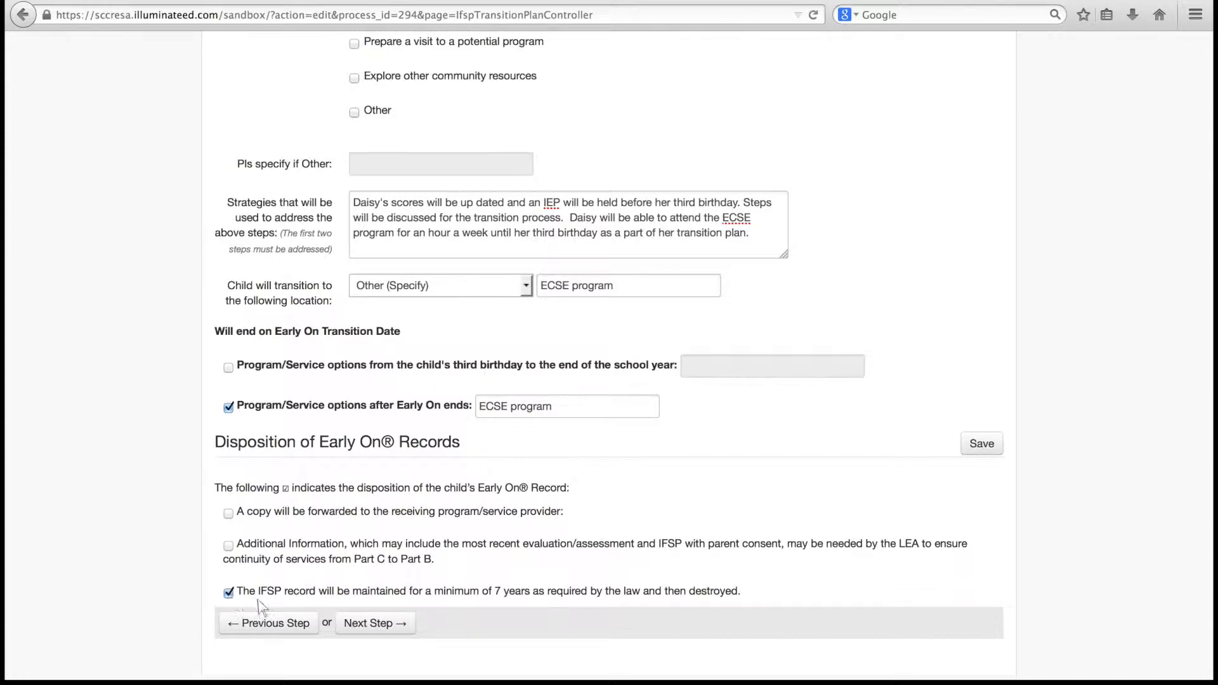
- Move past the transition plan to the Parental Consent page and review its consent settings
{"action": "left_click", "coordinate": [380, 627]}
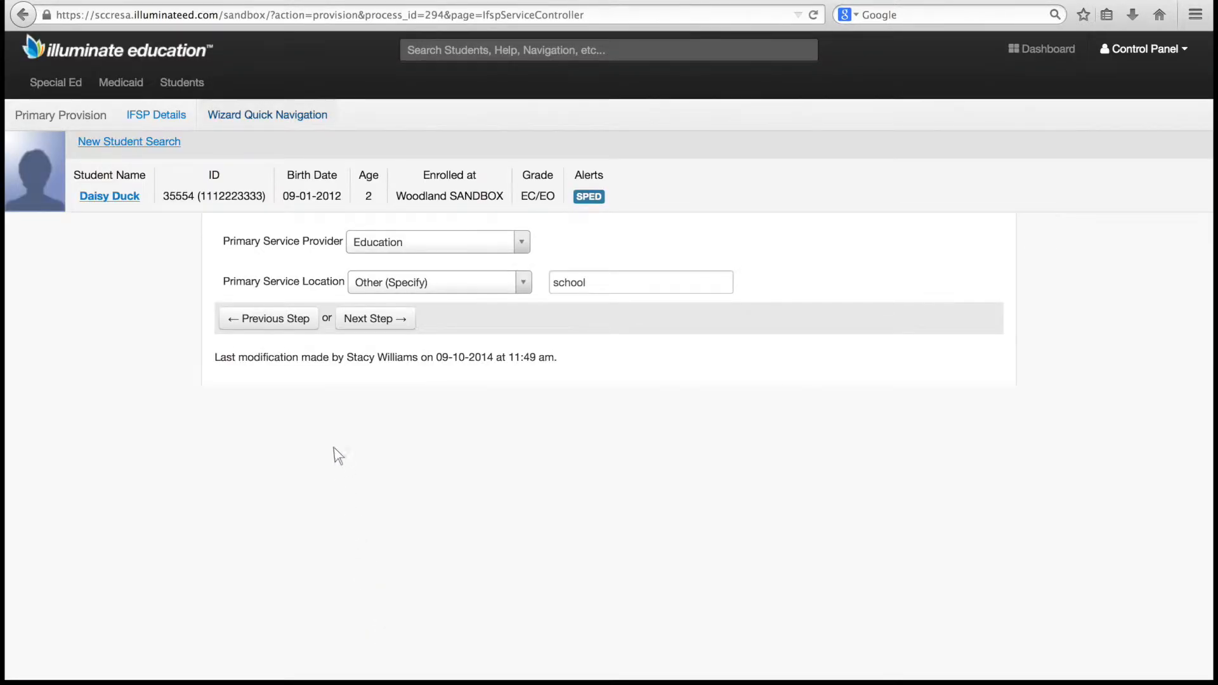
{"action": "left_click", "coordinate": [258, 121]}
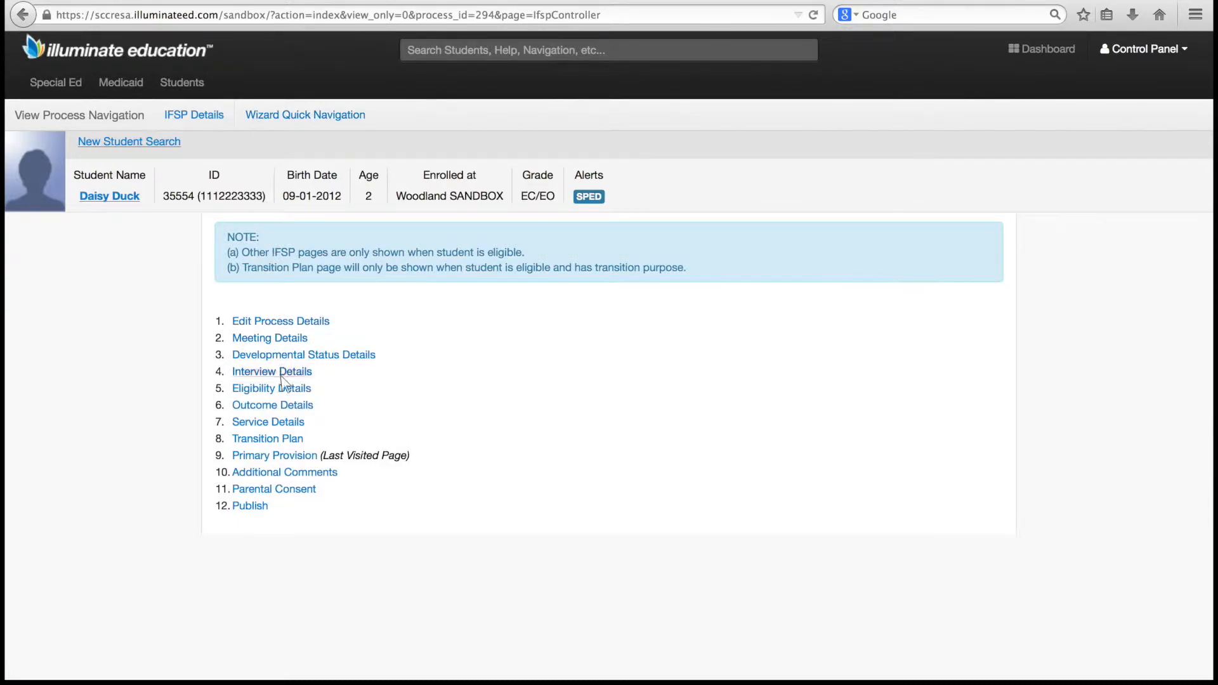
{"action": "left_click", "coordinate": [294, 493]}
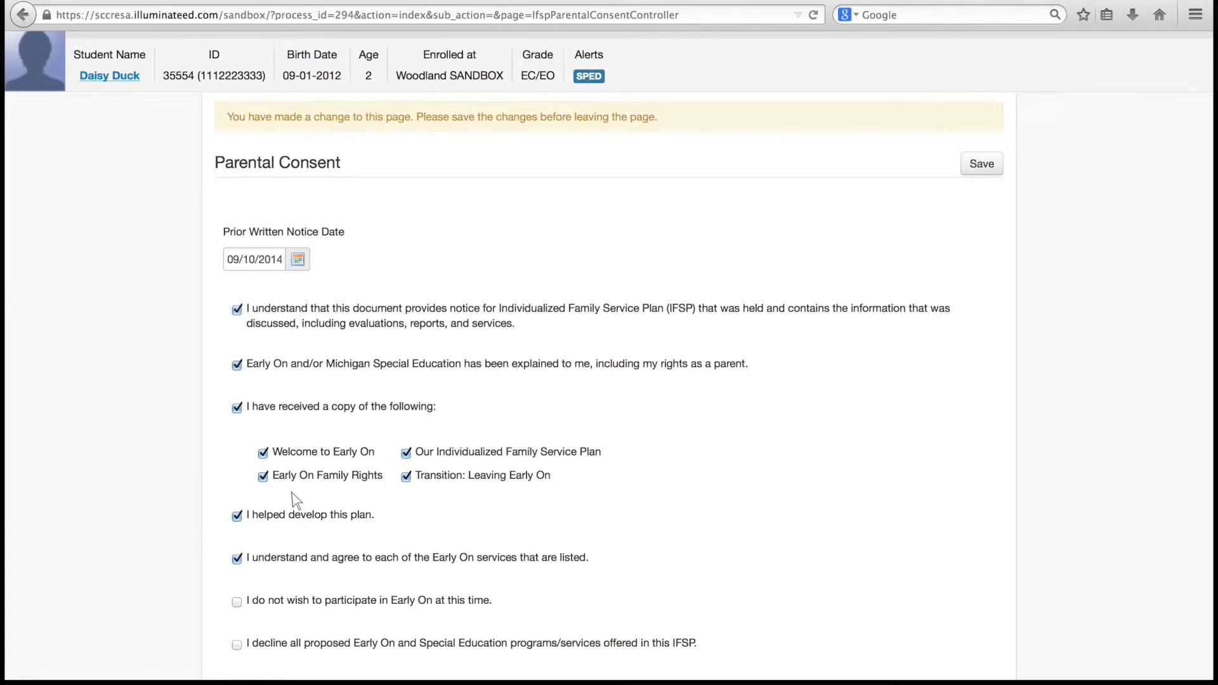
{"action": "scroll", "coordinate": [295, 501], "scroll_direction": "down", "scroll_amount": 5}
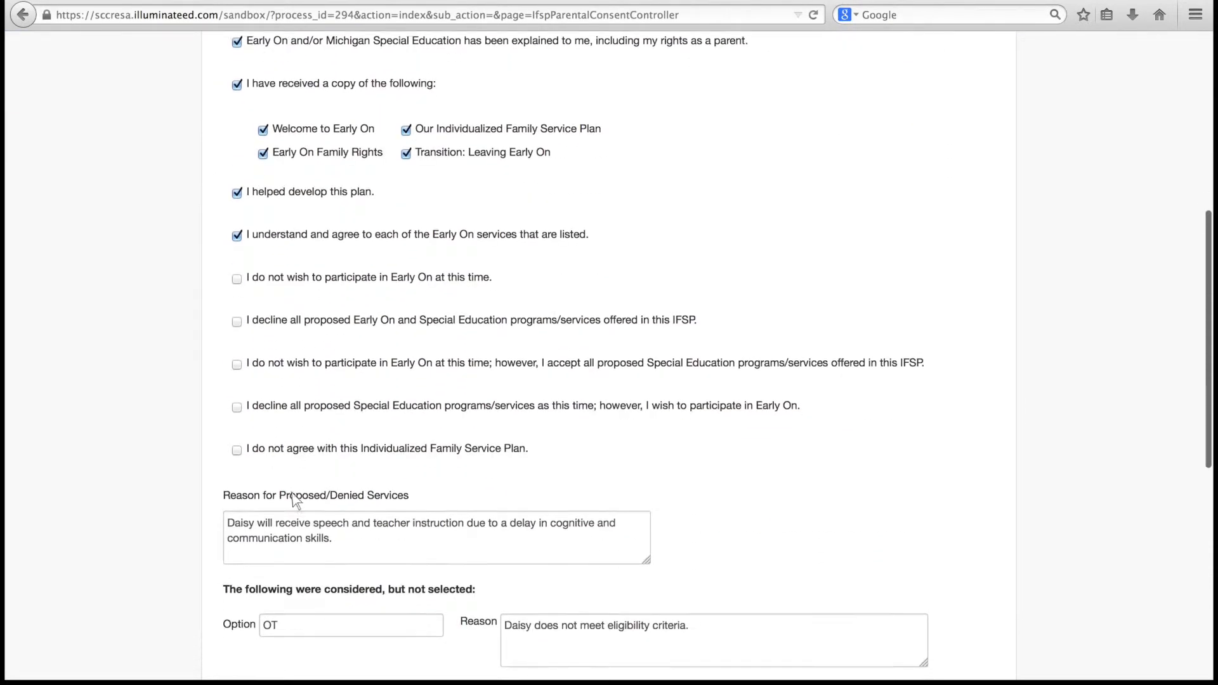
{"action": "scroll", "coordinate": [295, 501], "scroll_direction": "down", "scroll_amount": 1}
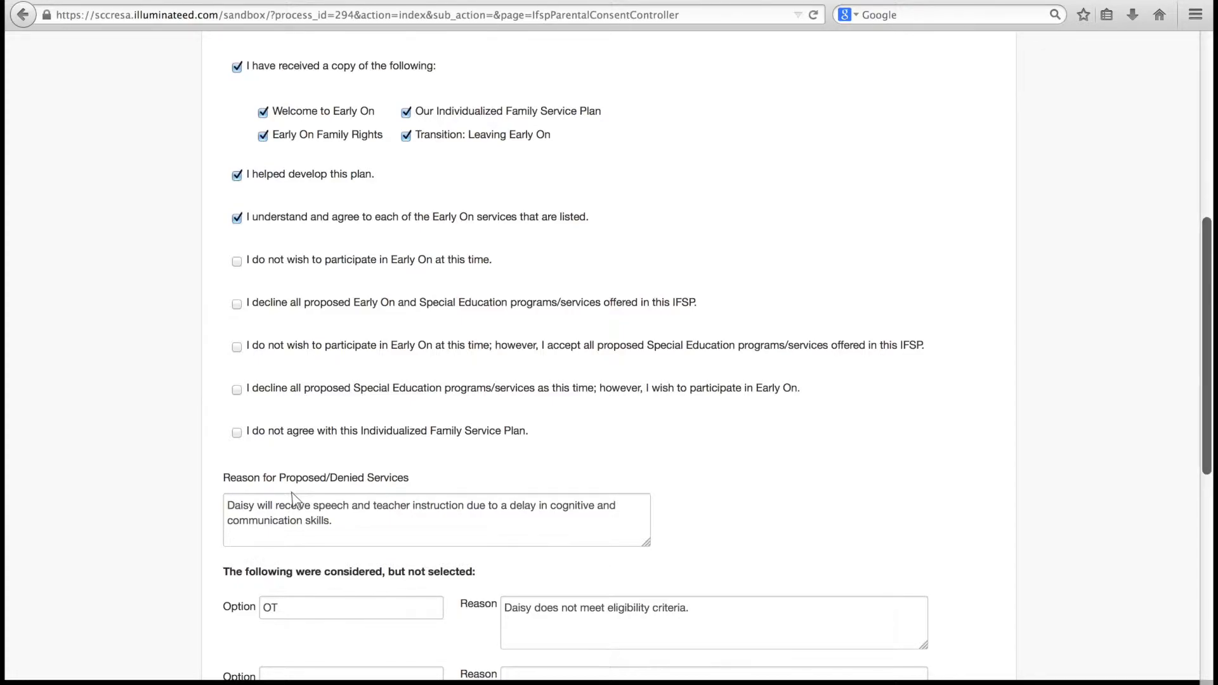
{"action": "scroll", "coordinate": [295, 500], "scroll_direction": "down", "scroll_amount": 8}
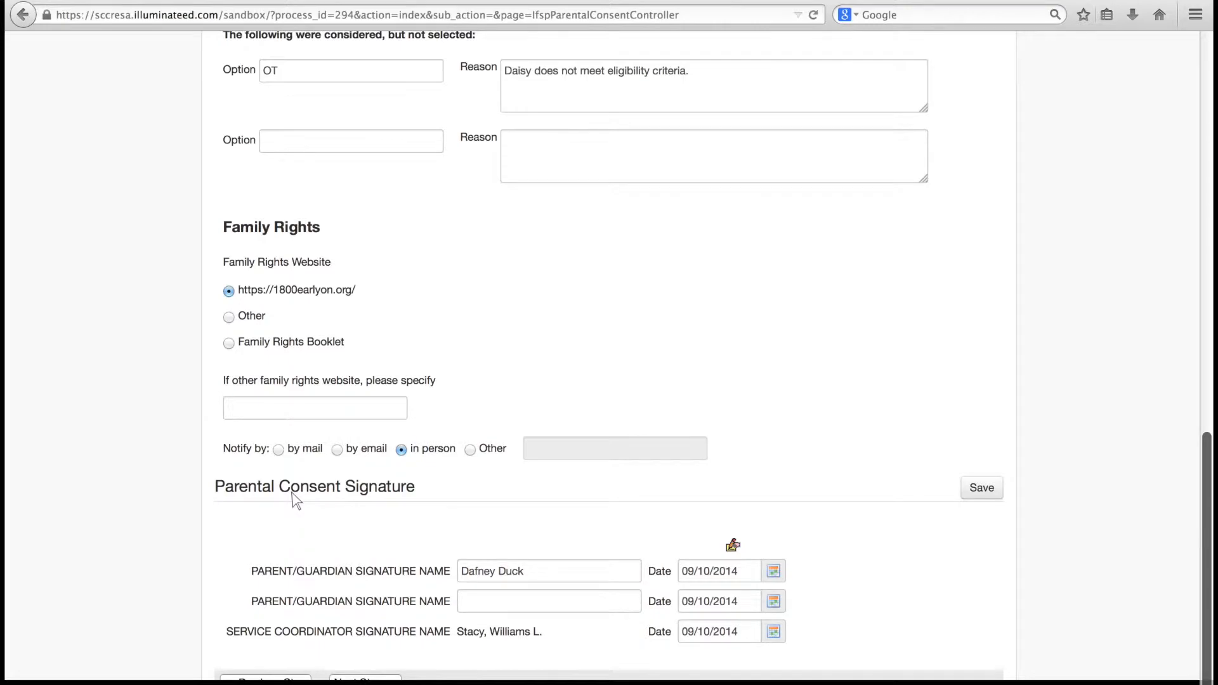
{"action": "scroll", "coordinate": [296, 500], "scroll_direction": "up", "scroll_amount": 5}
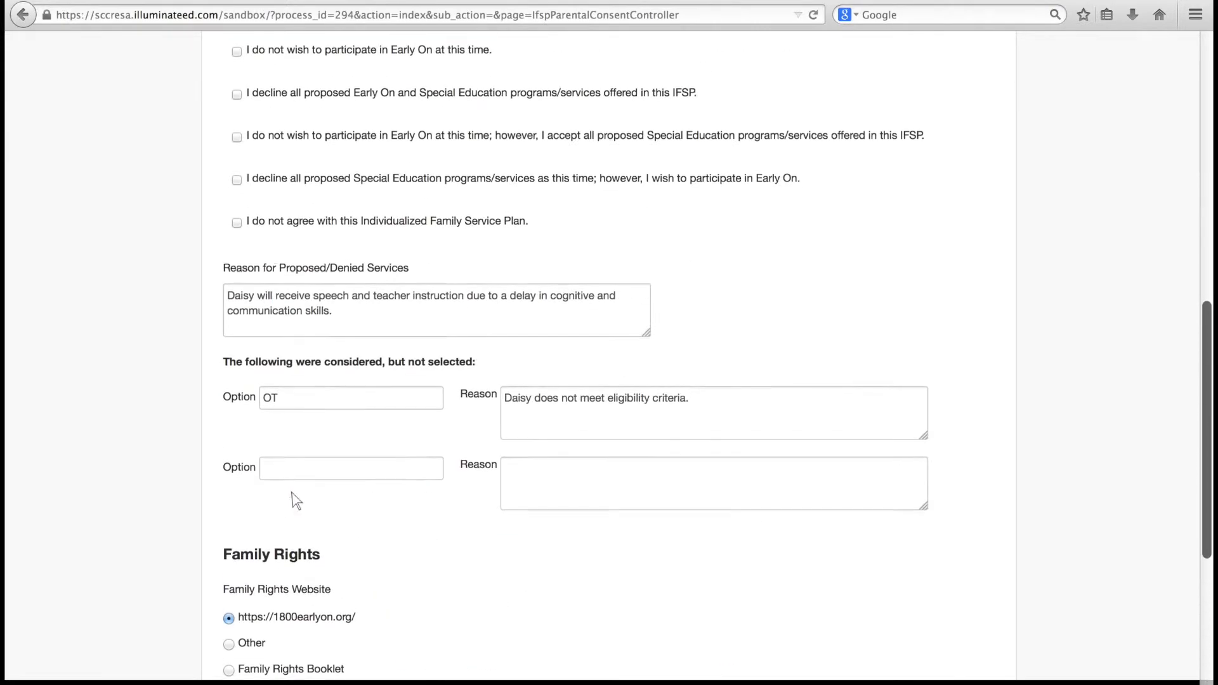
- Reword the reason for proposed services to 'transition to the ECSE program and Early On services will end.'
{"action": "left_click", "coordinate": [332, 330]}
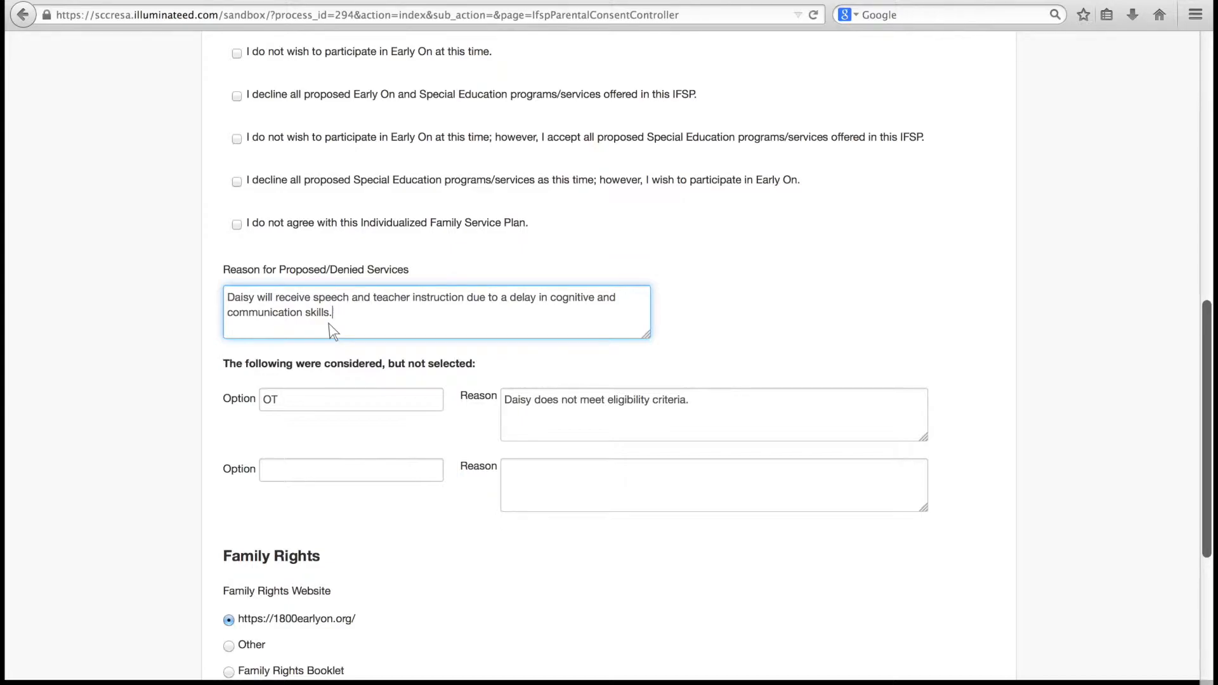
{"action": "key", "text": "BackSpace"}
{"action": "key", "text": "BackSpace"}
{"action": "key", "text": "BackSpace"}
{"action": "key", "text": "BackSpace"}
{"action": "key", "text": "BackSpace"}
{"action": "key", "text": "BackSpace"}
{"action": "key", "text": "BackSpace"}
{"action": "key", "text": "BackSpace"}
{"action": "key", "text": "BackSpace"}
{"action": "key", "text": "BackSpace"}
{"action": "key", "text": "BackSpace"}
{"action": "key", "text": "BackSpace"}
{"action": "key", "text": "BackSpace"}
{"action": "key", "text": "BackSpace"}
{"action": "key", "text": "BackSpace"}
{"action": "key", "text": "BackSpace"}
{"action": "key", "text": "BackSpace"}
{"action": "key", "text": "BackSpace"}
{"action": "key", "text": "BackSpace"}
{"action": "key", "text": "BackSpace"}
{"action": "key", "text": "BackSpace"}
{"action": "key", "text": "BackSpace"}
{"action": "key", "text": "BackSpace"}
{"action": "key", "text": "BackSpace"}
{"action": "key", "text": "BackSpace"}
{"action": "key", "text": "BackSpace"}
{"action": "key", "text": "BackSpace"}
{"action": "key", "text": "BackSpace"}
{"action": "key", "text": "BackSpace"}
{"action": "key", "text": "BackSpace"}
{"action": "key", "text": "BackSpace"}
{"action": "key", "text": "BackSpace"}
{"action": "key", "text": "BackSpace"}
{"action": "key", "text": "BackSpace"}
{"action": "key", "text": "BackSpace"}
{"action": "key", "text": "BackSpace"}
{"action": "key", "text": "BackSpace"}
{"action": "key", "text": "BackSpace"}
{"action": "key", "text": "BackSpace"}
{"action": "key", "text": "BackSpace"}
{"action": "key", "text": "BackSpace"}
{"action": "key", "text": "BackSpace"}
{"action": "key", "text": "BackSpace"}
{"action": "key", "text": "BackSpace"}
{"action": "key", "text": "BackSpace"}
{"action": "key", "text": "BackSpace"}
{"action": "key", "text": "BackSpace"}
{"action": "key", "text": "BackSpace"}
{"action": "key", "text": "BackSpace"}
{"action": "key", "text": "BackSpace"}
{"action": "key", "text": "BackSpace"}
{"action": "key", "text": "BackSpace"}
{"action": "key", "text": "BackSpace"}
{"action": "key", "text": "BackSpace"}
{"action": "key", "text": "BackSpace"}
{"action": "key", "text": "BackSpace"}
{"action": "key", "text": "BackSpace"}
{"action": "key", "text": "BackSpace"}
{"action": "key", "text": "BackSpace"}
{"action": "key", "text": "BackSpace"}
{"action": "key", "text": "BackSpace"}
{"action": "key", "text": "BackSpace"}
{"action": "key", "text": "BackSpace"}
{"action": "key", "text": "BackSpace"}
{"action": "key", "text": "BackSpace"}
{"action": "key", "text": "BackSpace"}
{"action": "key", "text": "BackSpace"}
{"action": "key", "text": "BackSpace"}
{"action": "key", "text": "BackSpace"}
{"action": "key", "text": "BackSpace"}
{"action": "key", "text": "BackSpace"}
{"action": "key", "text": "BackSpace"}
{"action": "key", "text": "BackSpace"}
{"action": "key", "text": "BackSpace"}
{"action": "key", "text": "BackSpace"}
{"action": "key", "text": "BackSpace"}
{"action": "key", "text": "BackSpace"}
{"action": "key", "text": "BackSpace"}
{"action": "key", "text": "BackSpace"}
{"action": "key", "text": "BackSpace"}
{"action": "type", "text": "transition to the ECSE program and Early On services will end."}
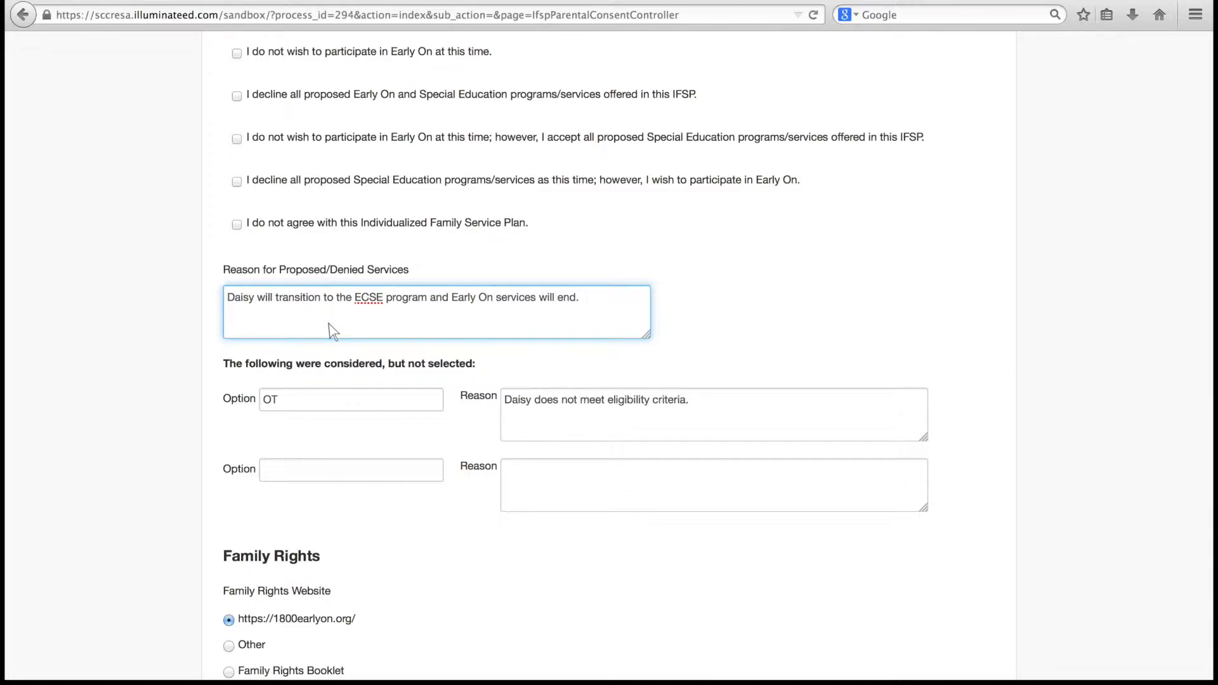
{"action": "scroll", "coordinate": [333, 332], "scroll_direction": "down", "scroll_amount": 10}
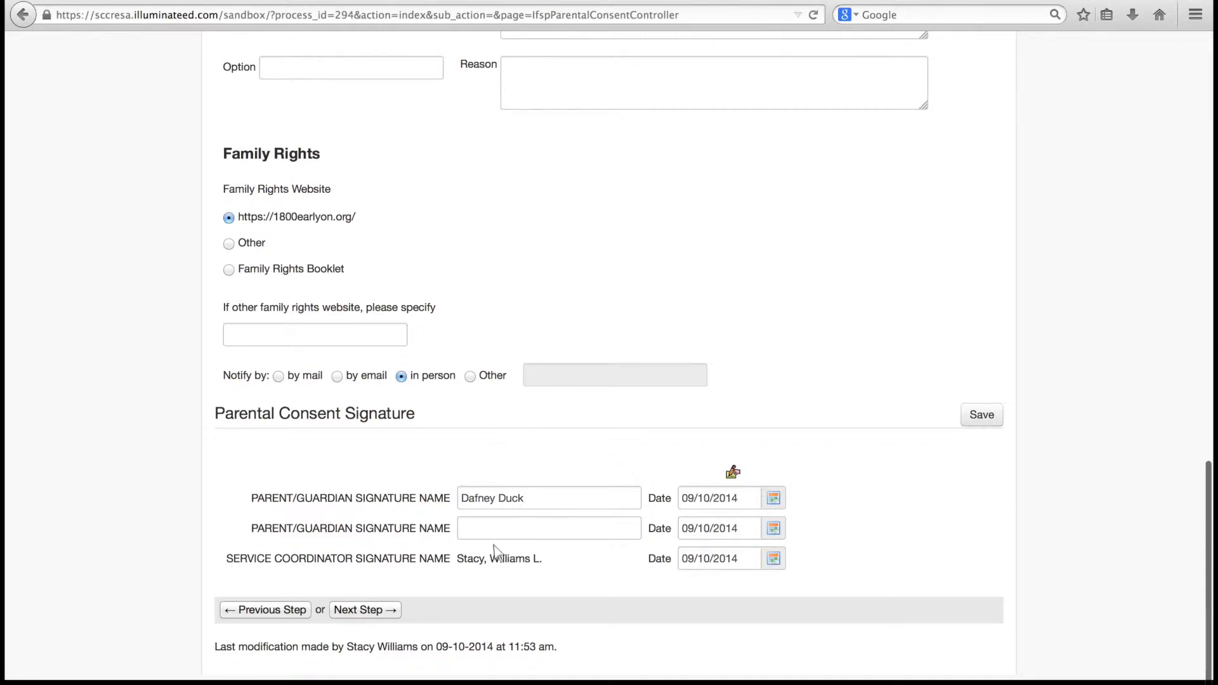
{"action": "left_click", "coordinate": [369, 613]}
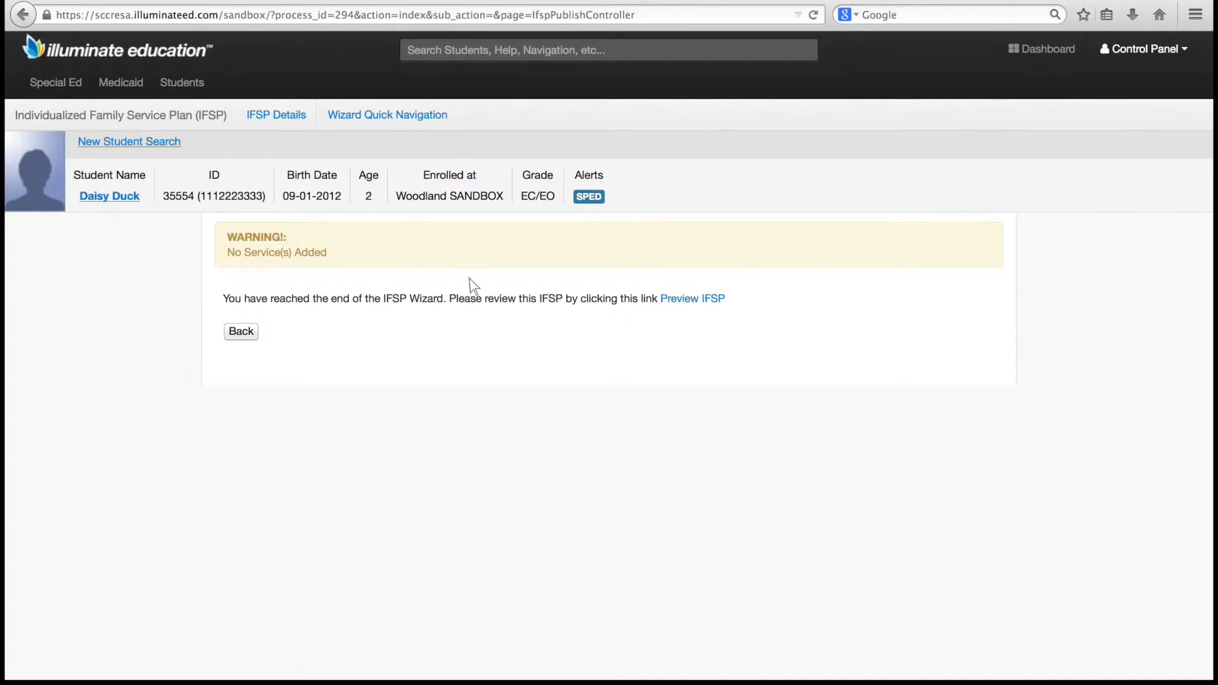
- Open the DRAFT-watermarked IFSP preview PDF and scroll down to the Transition Plan on page 8
{"action": "left_click", "coordinate": [698, 307]}
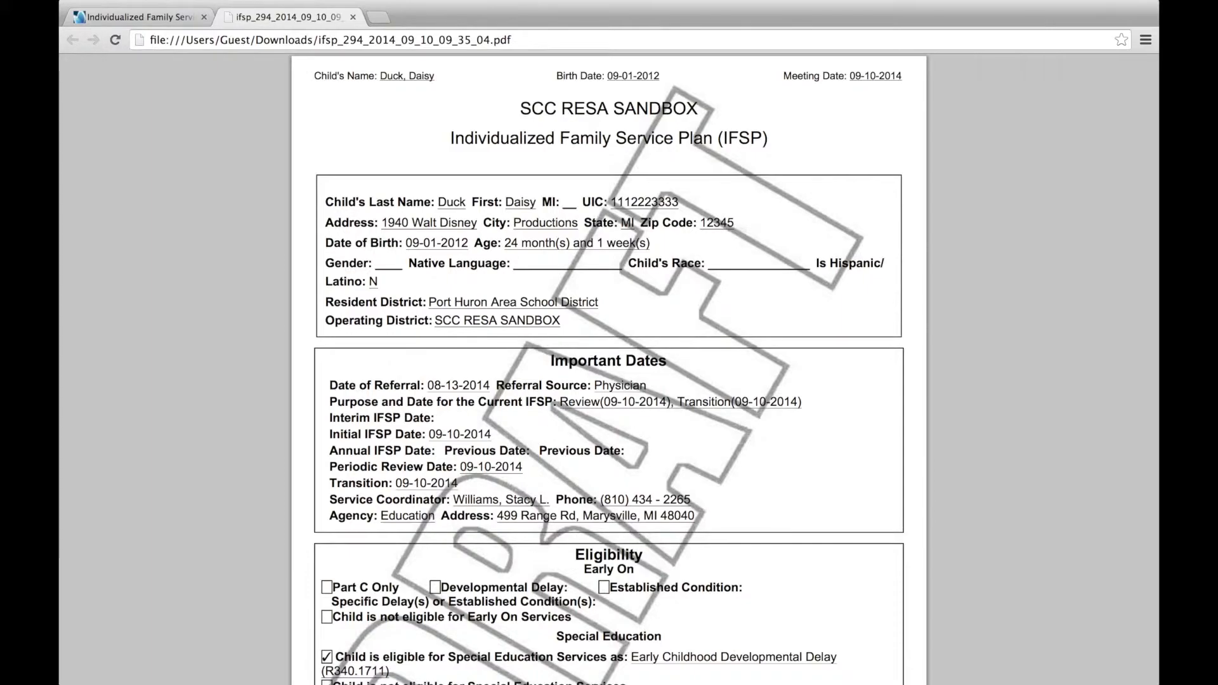
{"action": "scroll", "coordinate": [609, 368], "scroll_direction": "down", "scroll_amount": 2}
{"action": "scroll", "coordinate": [609, 368], "scroll_direction": "down", "scroll_amount": 6}
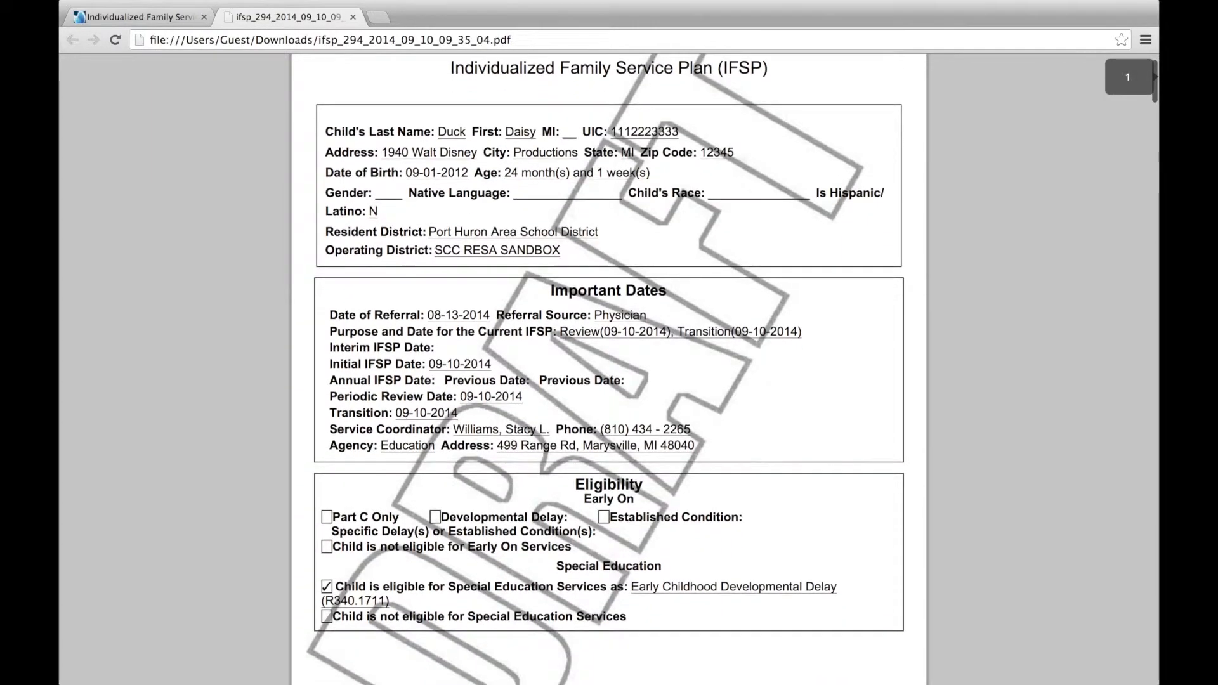
{"action": "scroll", "coordinate": [609, 368], "scroll_direction": "down", "scroll_amount": 14}
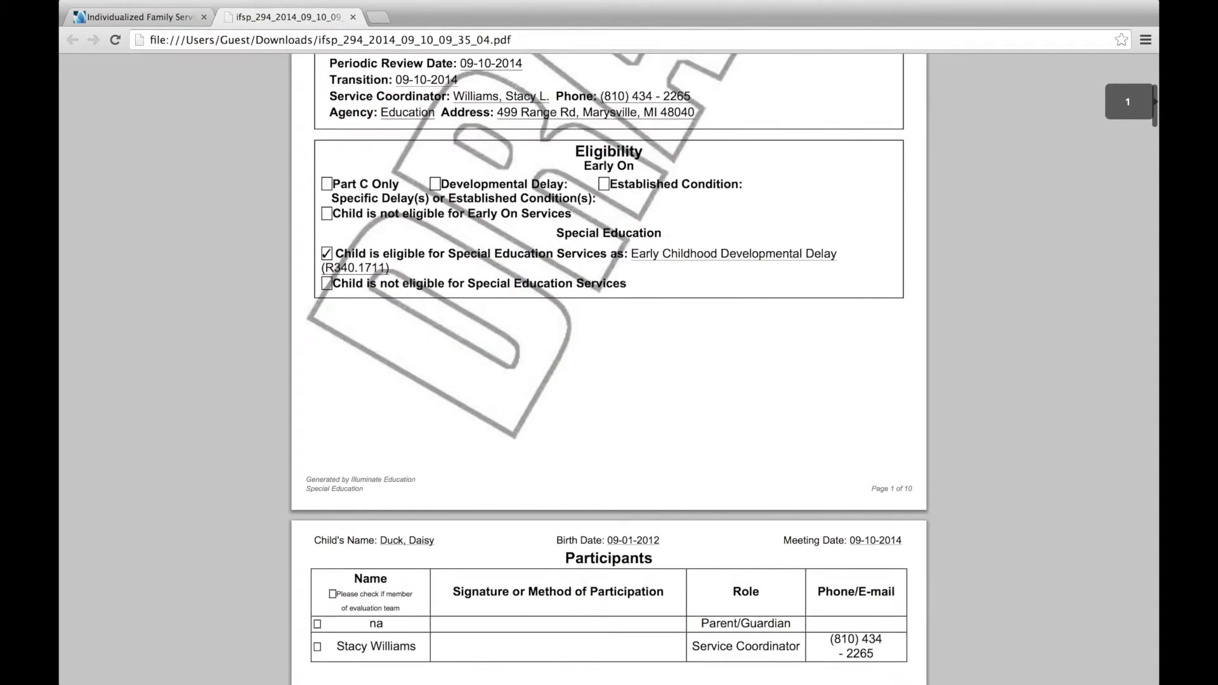
{"action": "scroll", "coordinate": [609, 368], "scroll_direction": "down", "scroll_amount": 20}
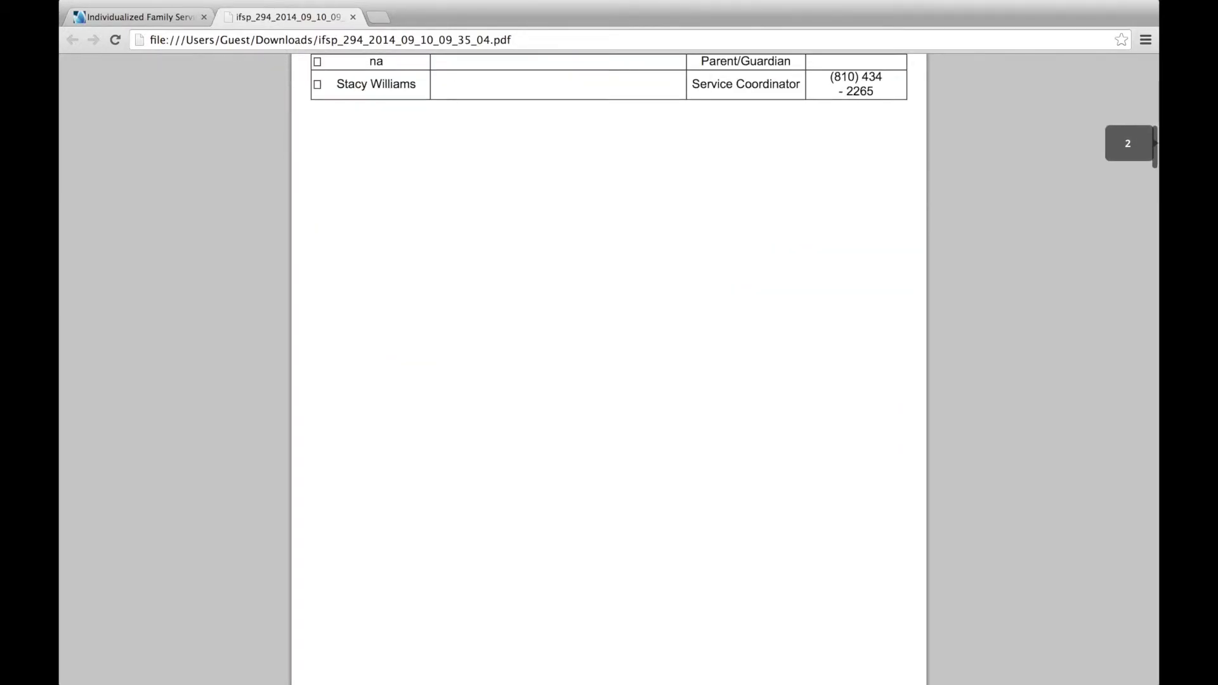
{"action": "scroll", "coordinate": [609, 368], "scroll_direction": "down", "scroll_amount": 20}
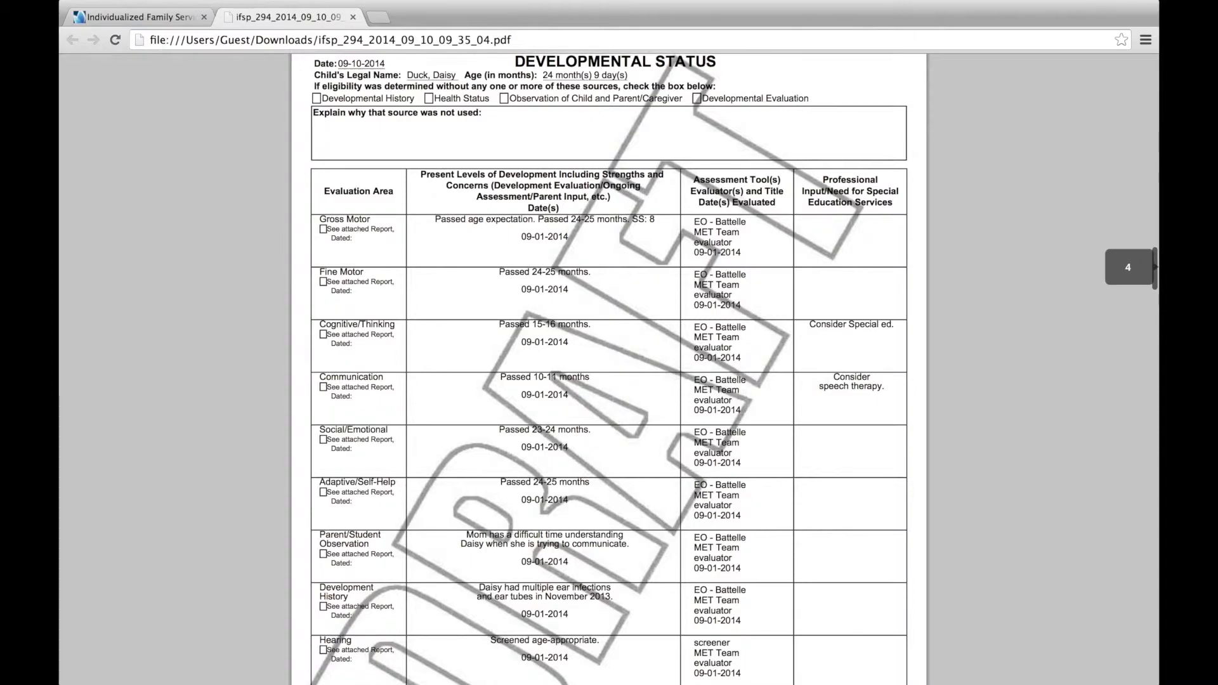
{"action": "scroll", "coordinate": [609, 368], "scroll_direction": "down", "scroll_amount": 10}
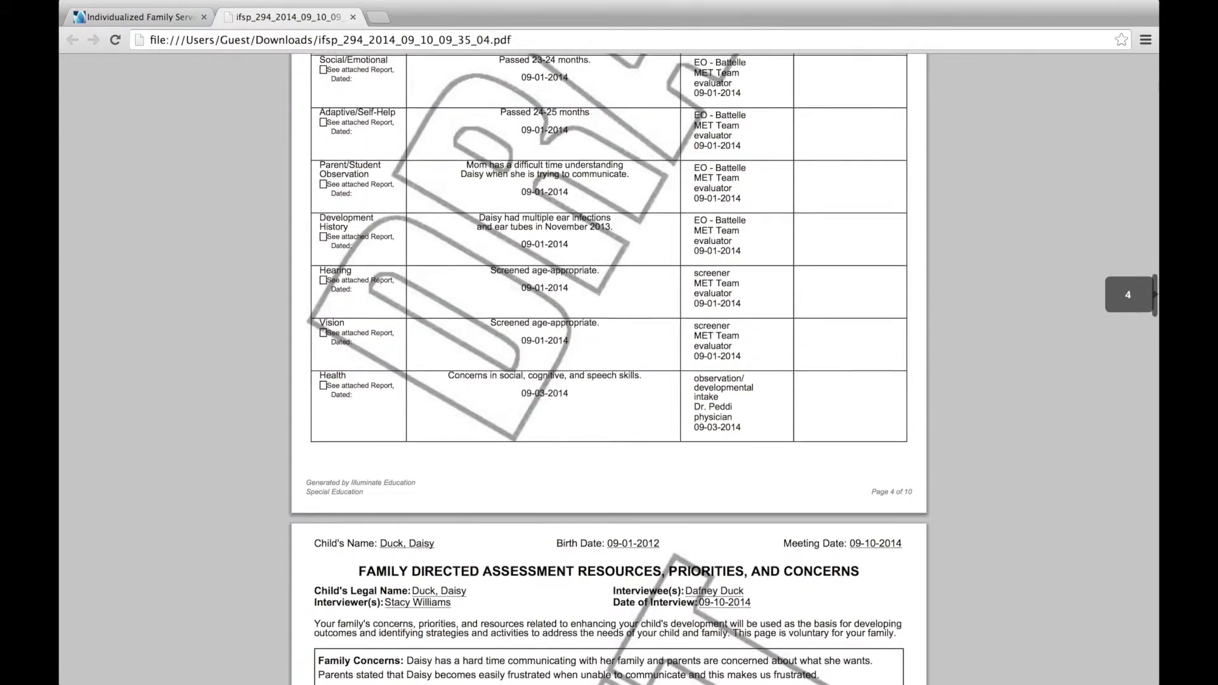
{"action": "scroll", "coordinate": [609, 368], "scroll_direction": "down", "scroll_amount": 7}
{"action": "scroll", "coordinate": [609, 368], "scroll_direction": "down", "scroll_amount": 20}
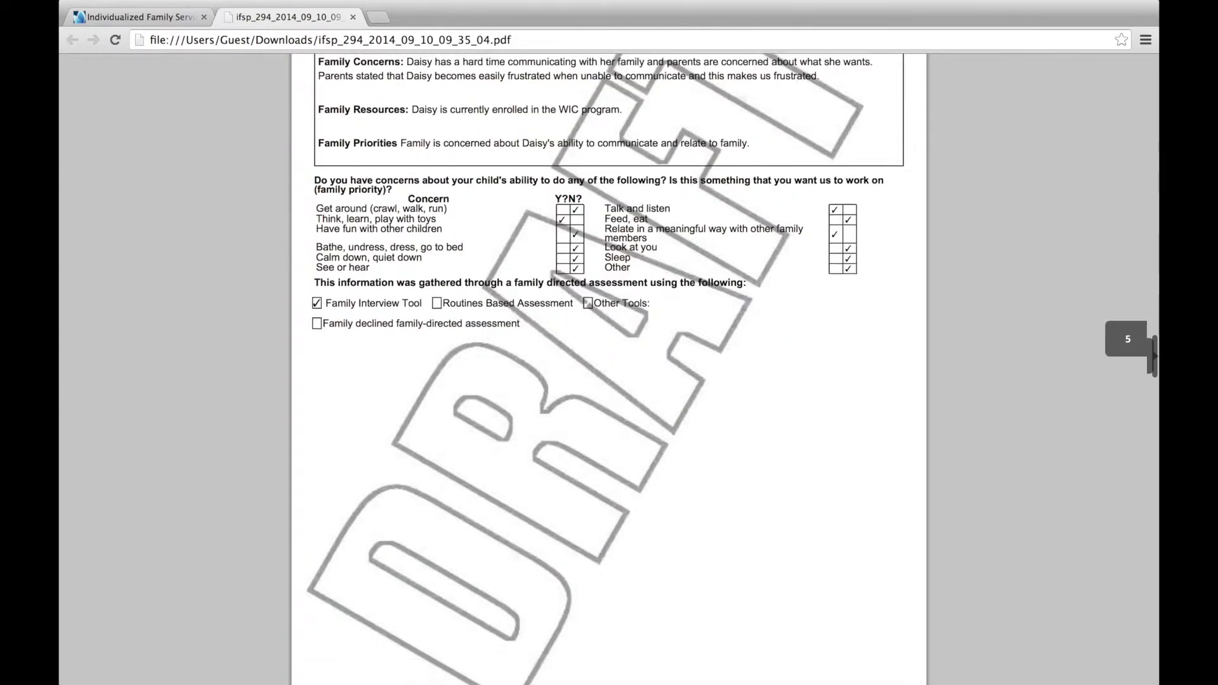
{"action": "scroll", "coordinate": [609, 368], "scroll_direction": "down", "scroll_amount": 18}
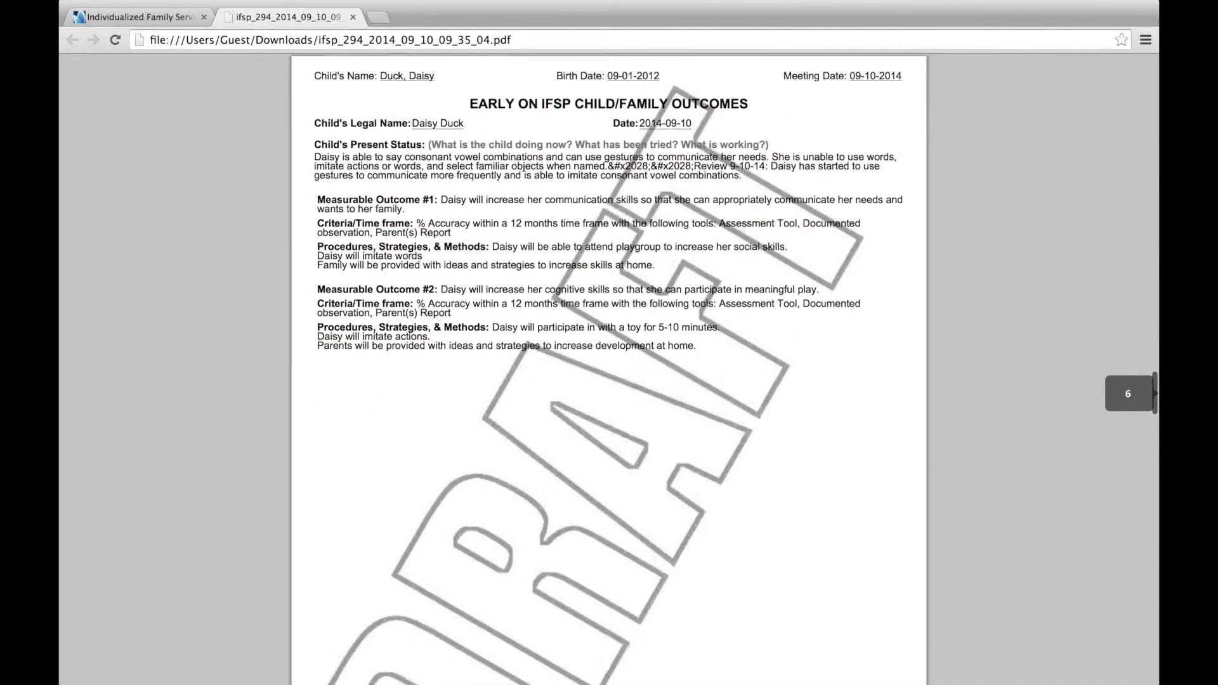
{"action": "scroll", "coordinate": [609, 368], "scroll_direction": "down", "scroll_amount": 20}
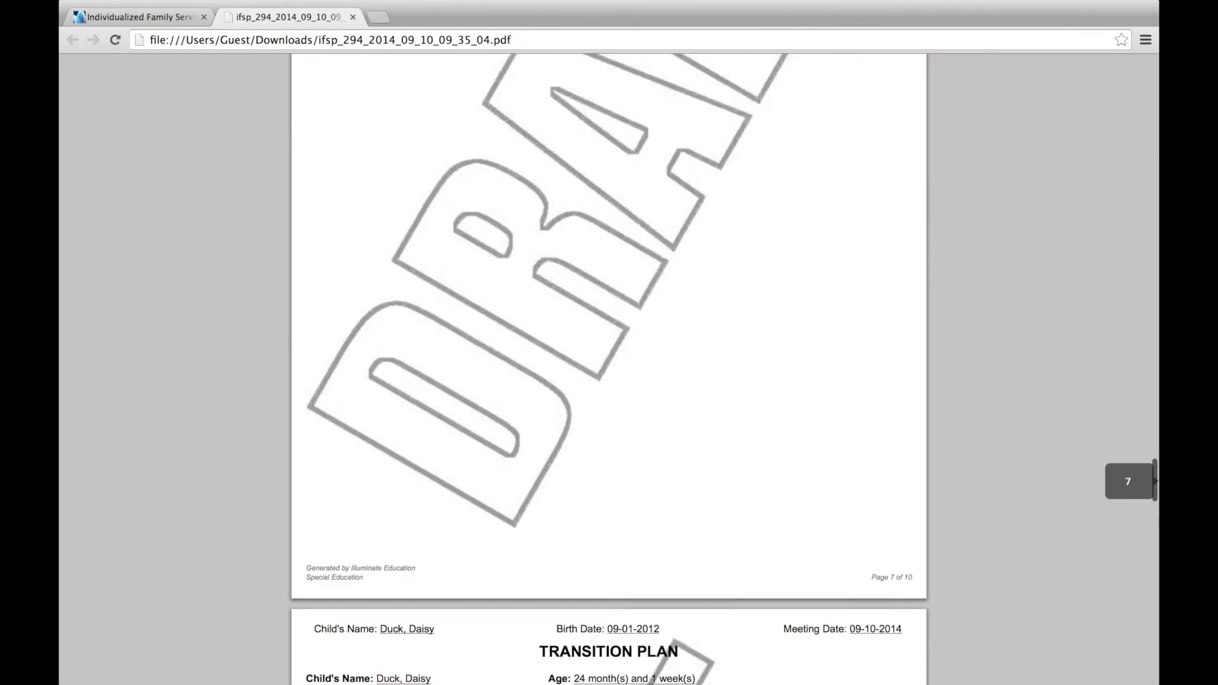
{"action": "scroll", "coordinate": [609, 368], "scroll_direction": "up", "scroll_amount": 2}
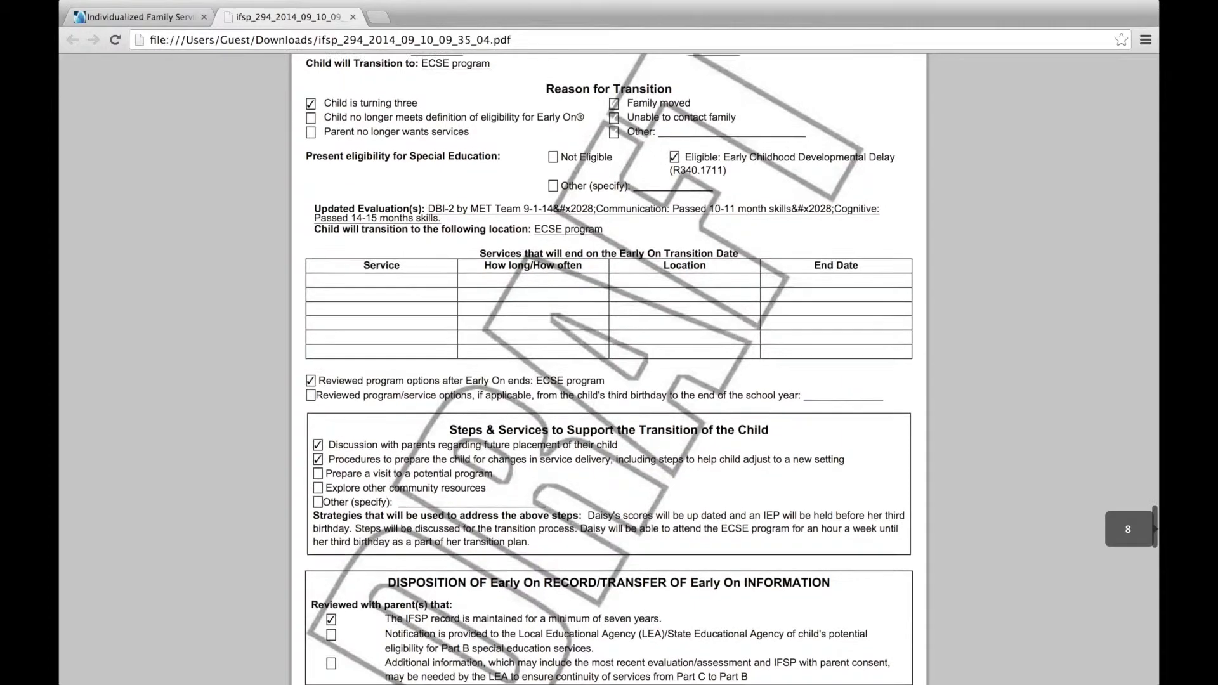
{"action": "scroll", "coordinate": [609, 368], "scroll_direction": "up", "scroll_amount": 4}
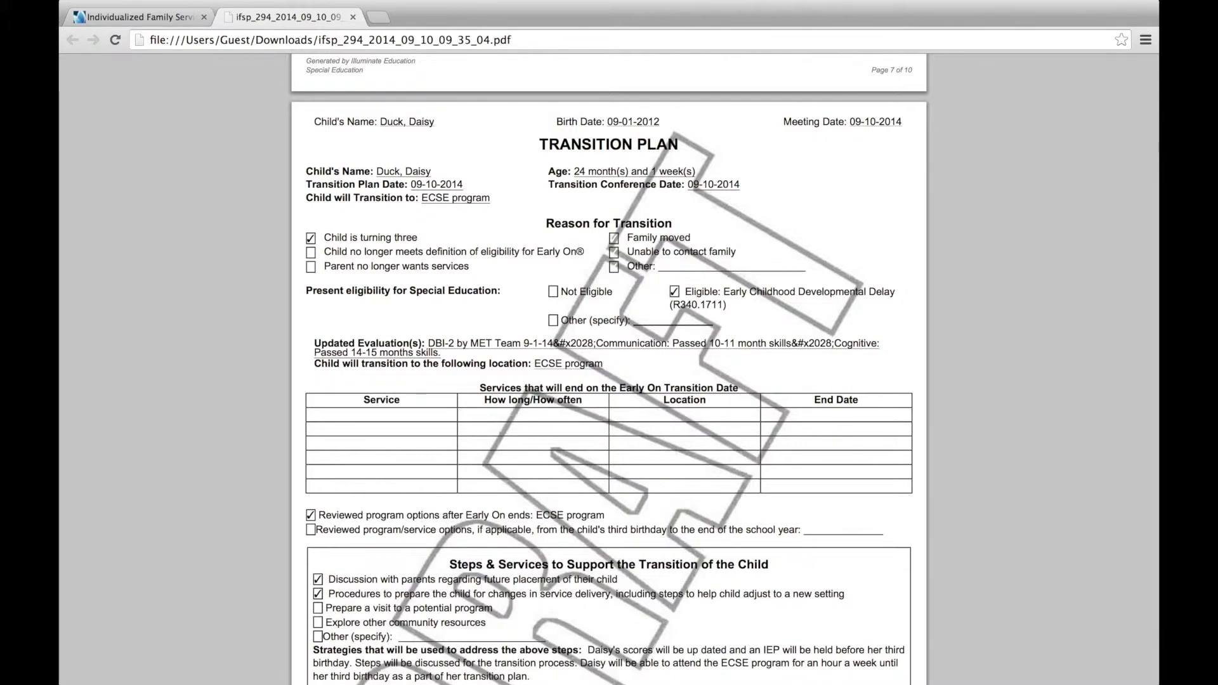
- Scroll the draft PDF through pages 8–10, ending at the Parental Consent page
{"action": "scroll", "coordinate": [609, 368], "scroll_direction": "down", "scroll_amount": 3}
{"action": "scroll", "coordinate": [609, 368], "scroll_direction": "down", "scroll_amount": 4}
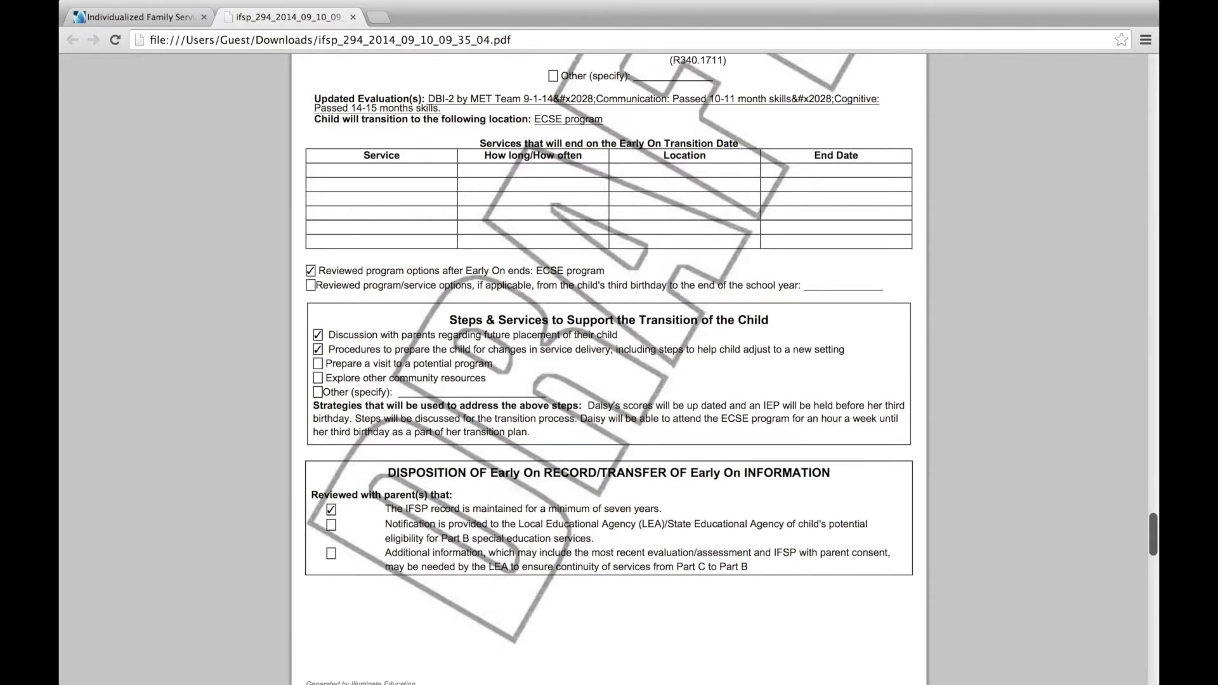
{"action": "scroll", "coordinate": [609, 368], "scroll_direction": "down", "scroll_amount": 3}
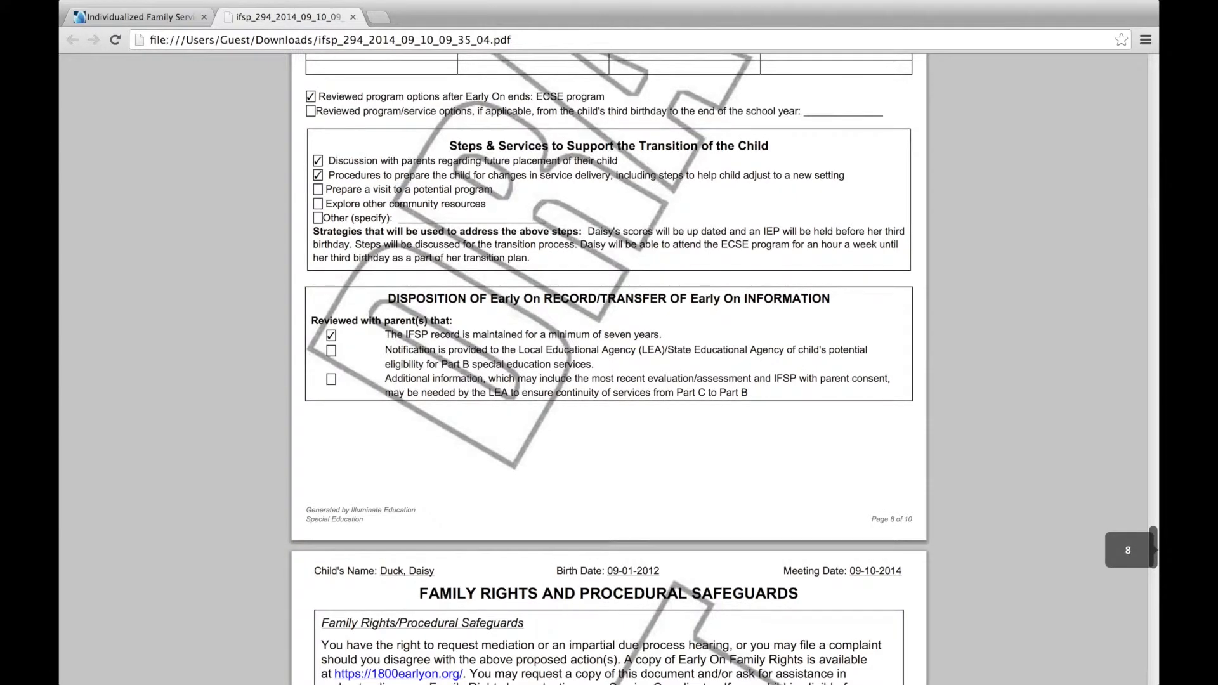
{"action": "scroll", "coordinate": [609, 368], "scroll_direction": "down", "scroll_amount": 7}
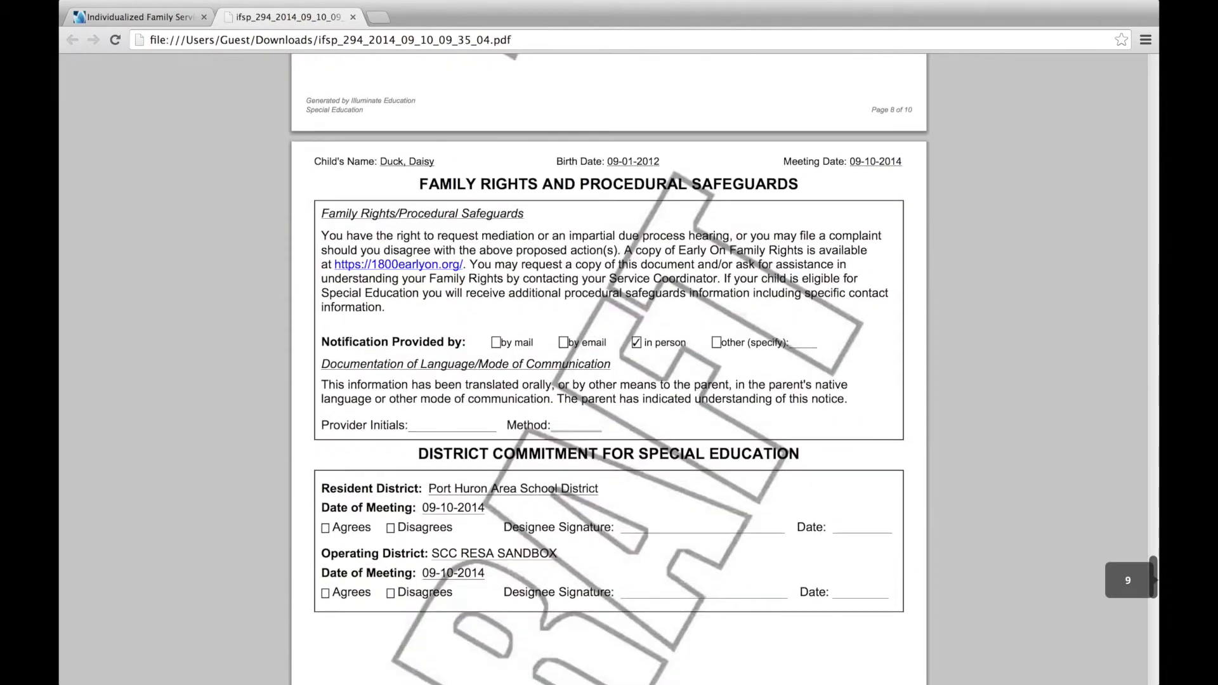
{"action": "scroll", "coordinate": [609, 368], "scroll_direction": "down", "scroll_amount": 2}
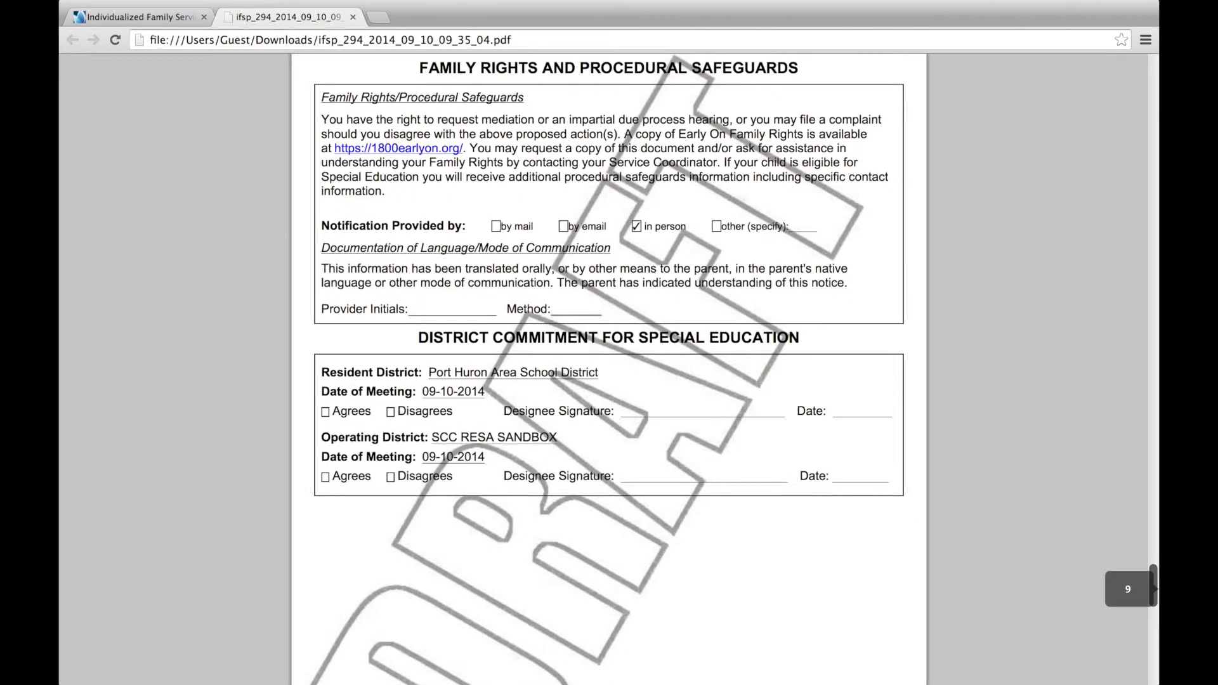
{"action": "scroll", "coordinate": [609, 368], "scroll_direction": "down", "scroll_amount": 3}
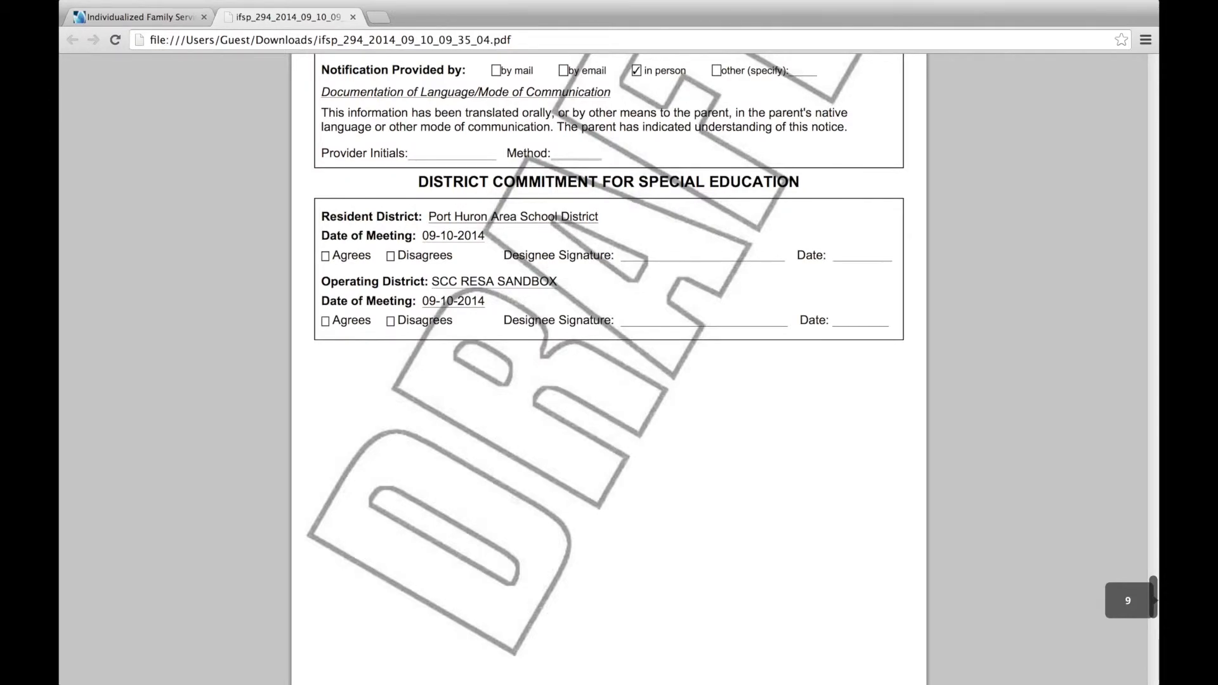
{"action": "scroll", "coordinate": [609, 368], "scroll_direction": "down", "scroll_amount": 15}
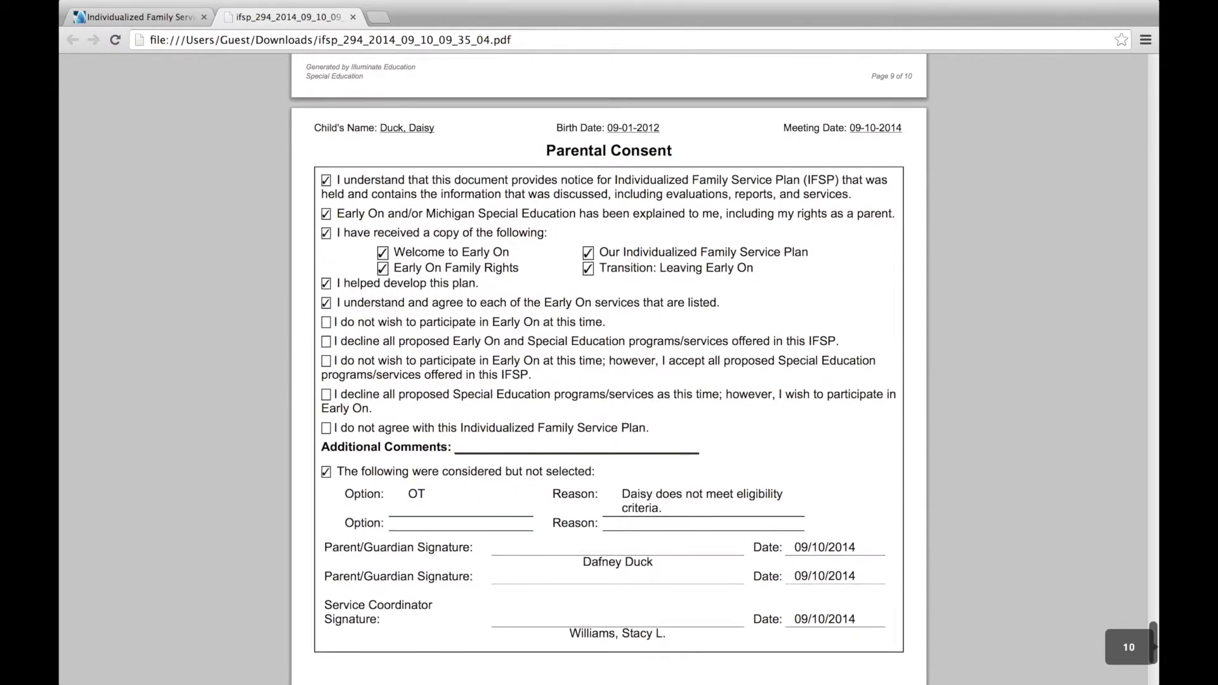
{"action": "scroll", "coordinate": [610, 368], "scroll_direction": "down", "scroll_amount": 1}
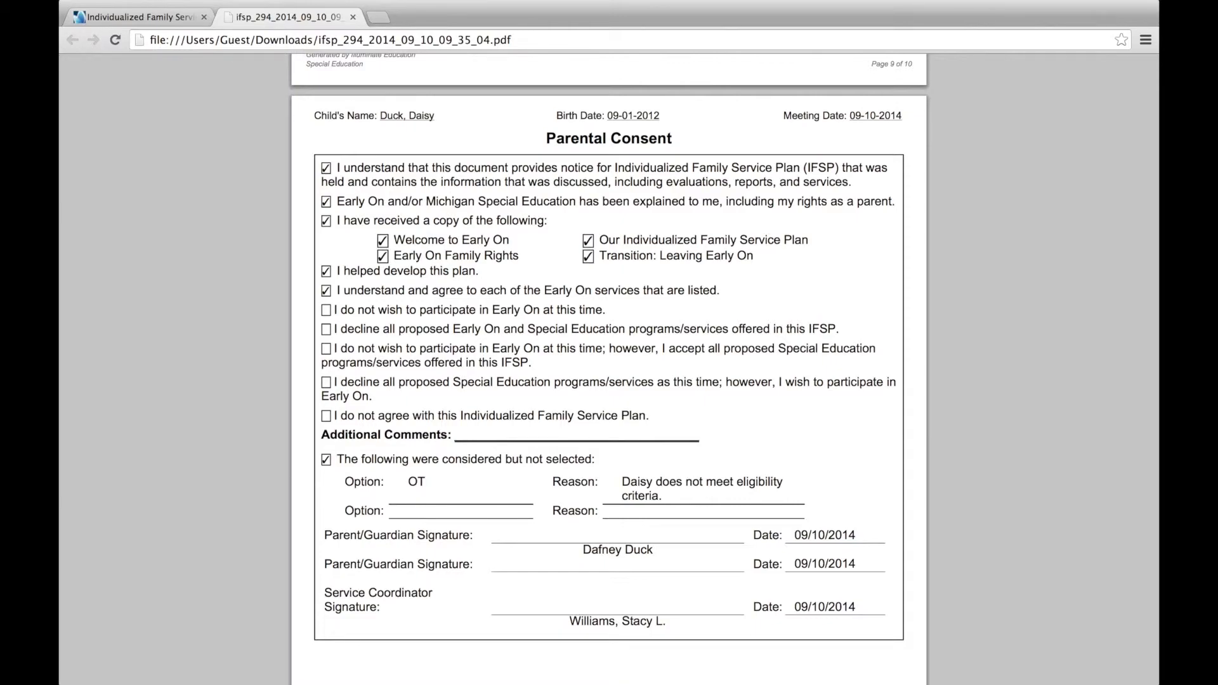
{"action": "scroll", "coordinate": [609, 369], "scroll_direction": "down", "scroll_amount": 5}
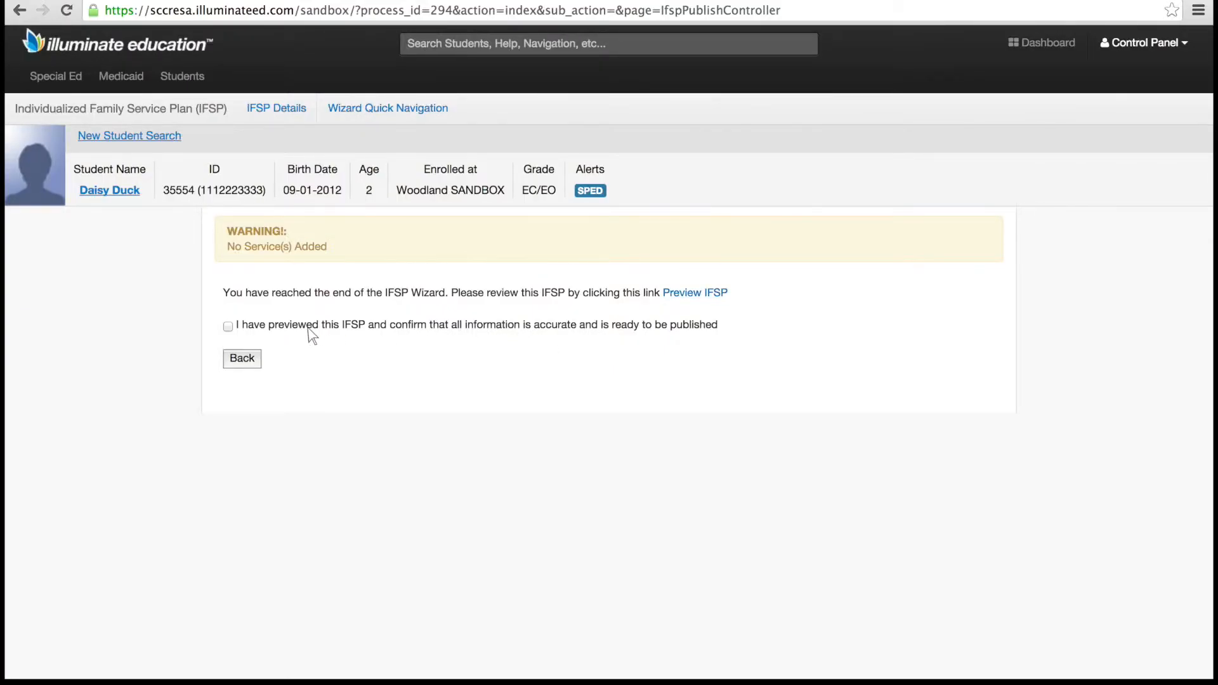
- Confirm the IFSP was previewed, then publish it marked 'Provided to parent at meeting' with Yes selected
{"action": "left_click", "coordinate": [228, 326]}
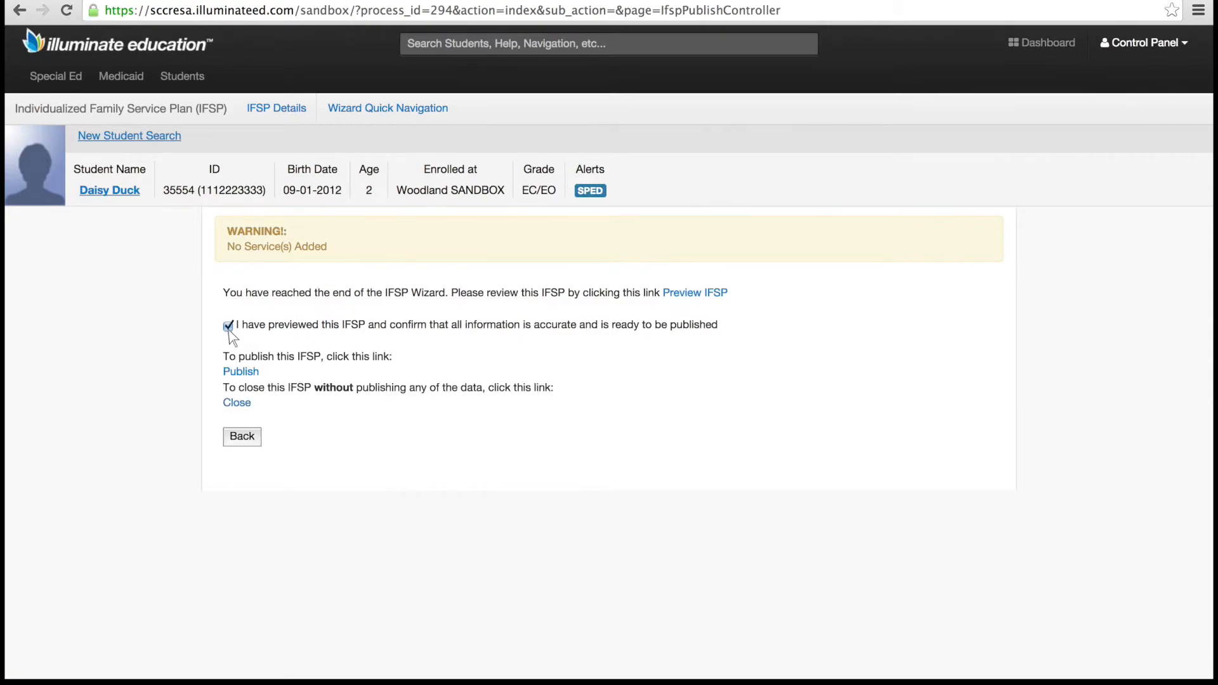
{"action": "left_click", "coordinate": [241, 372]}
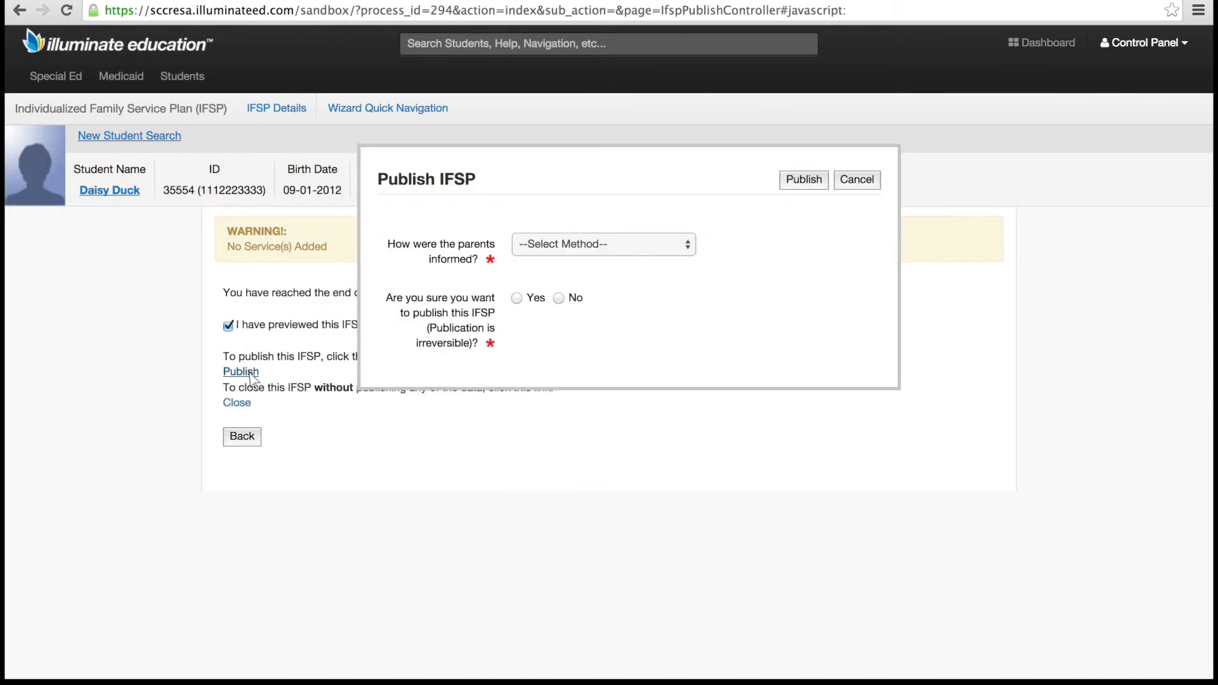
{"action": "left_click", "coordinate": [534, 261]}
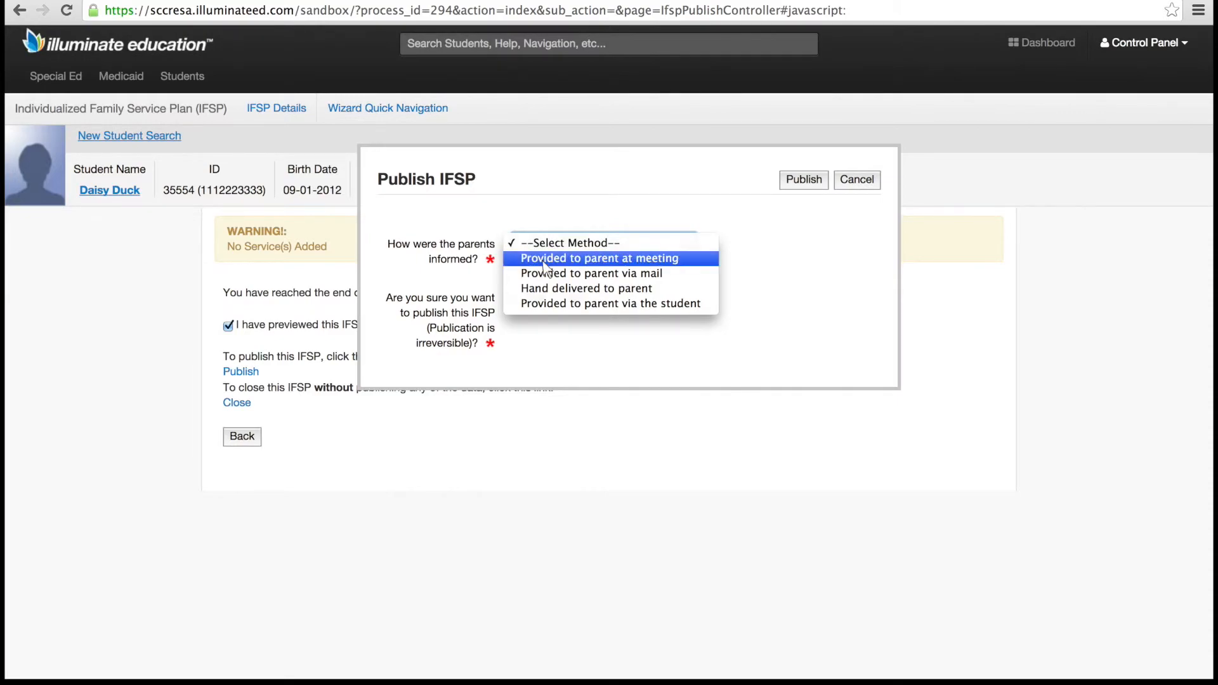
{"action": "left_click", "coordinate": [544, 263]}
{"action": "left_click", "coordinate": [518, 299]}
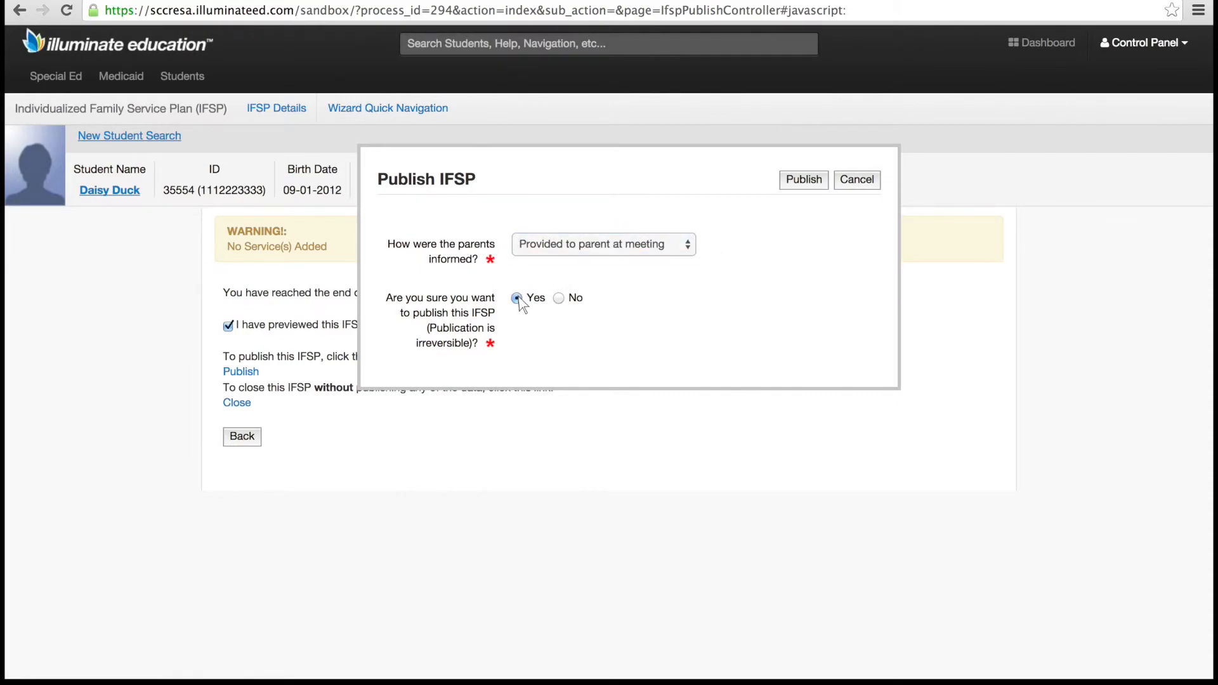
{"action": "left_click", "coordinate": [803, 182]}
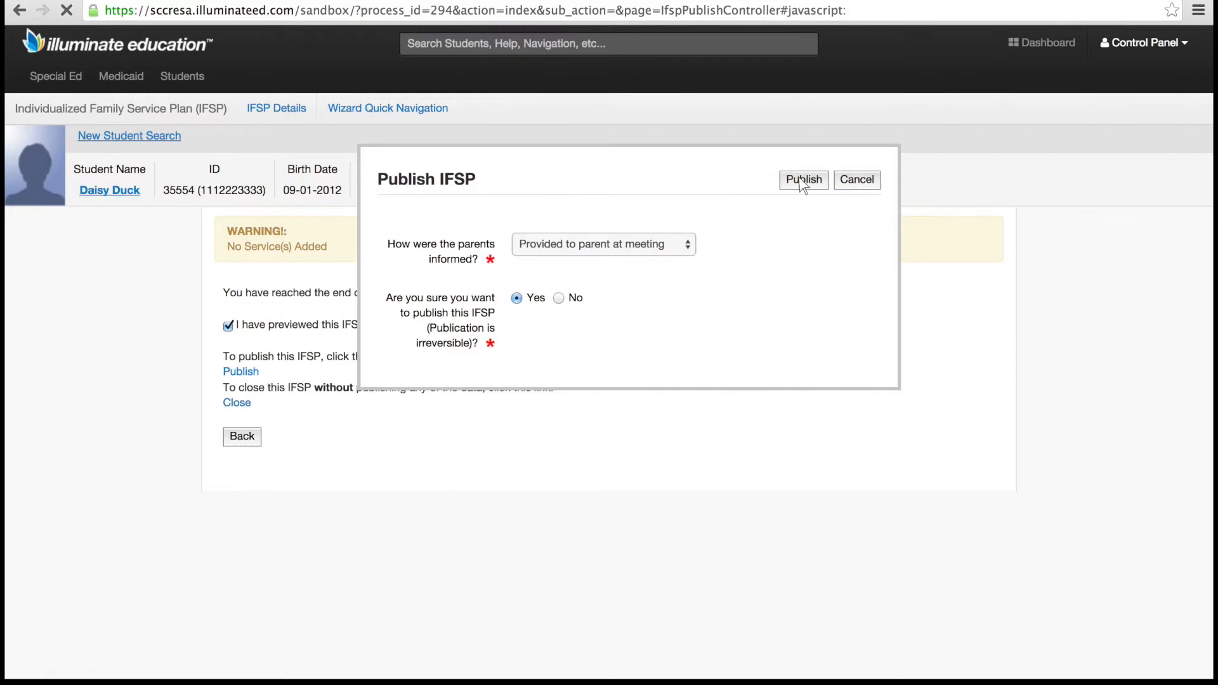